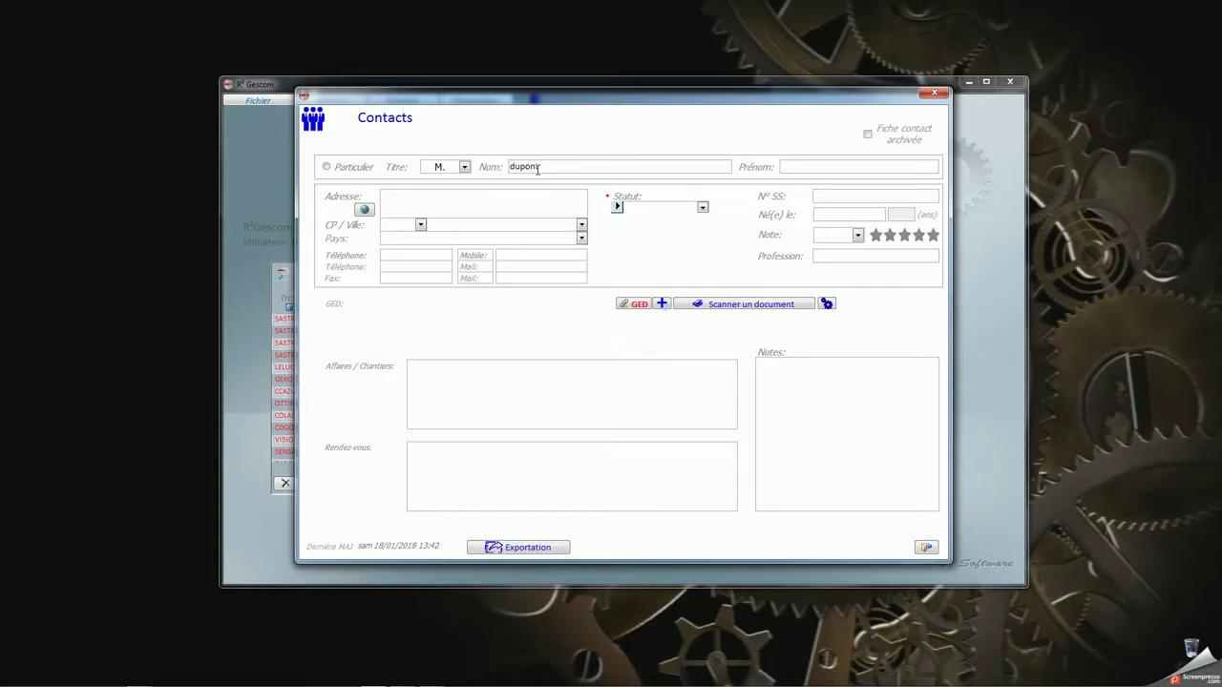
Confirm the contact's surname and first name and accept its document folder path
key(Tab)
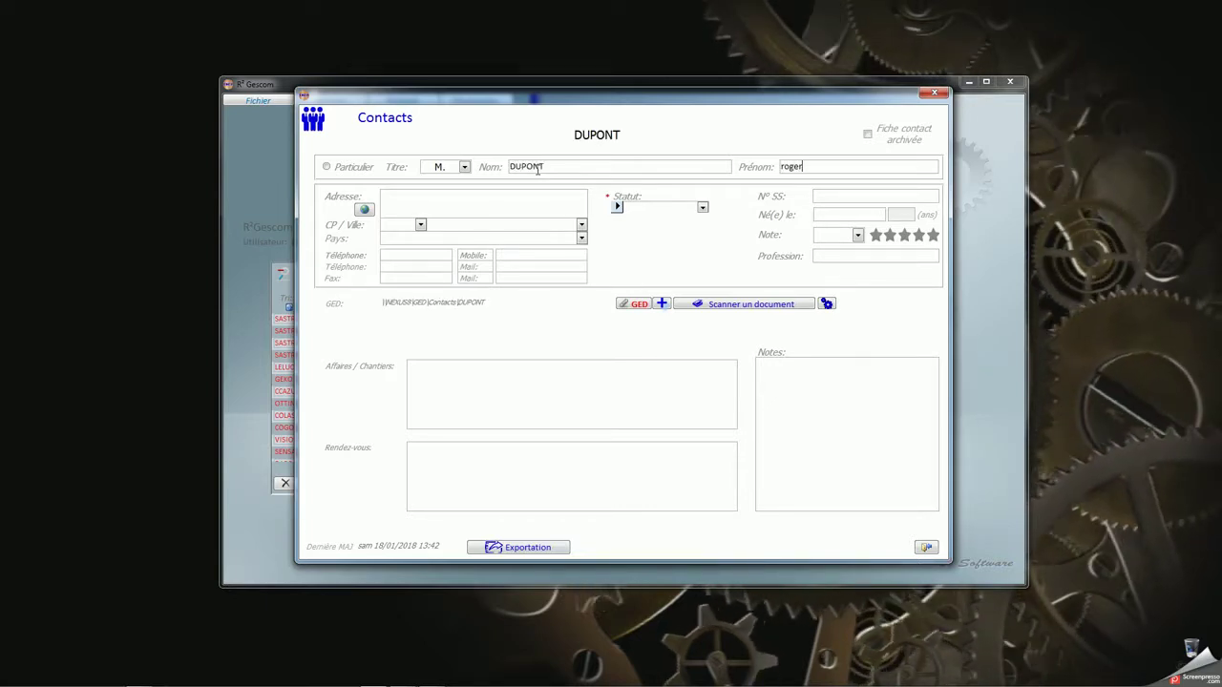
key(Tab)
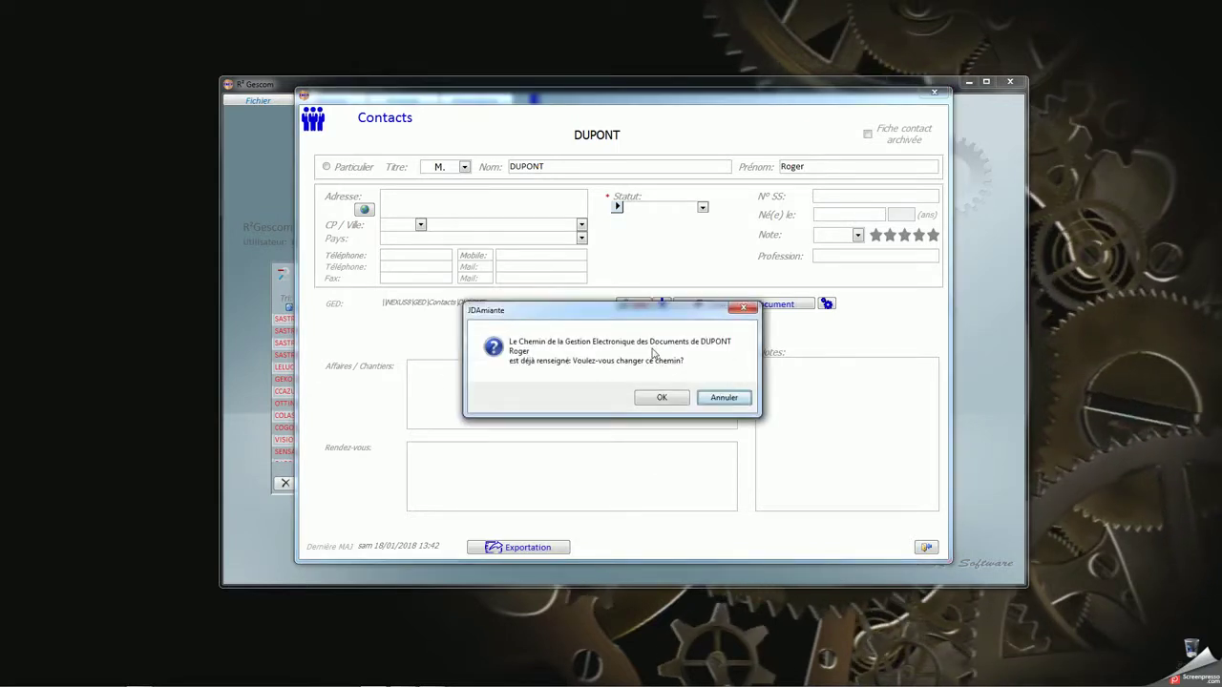
click(658, 397)
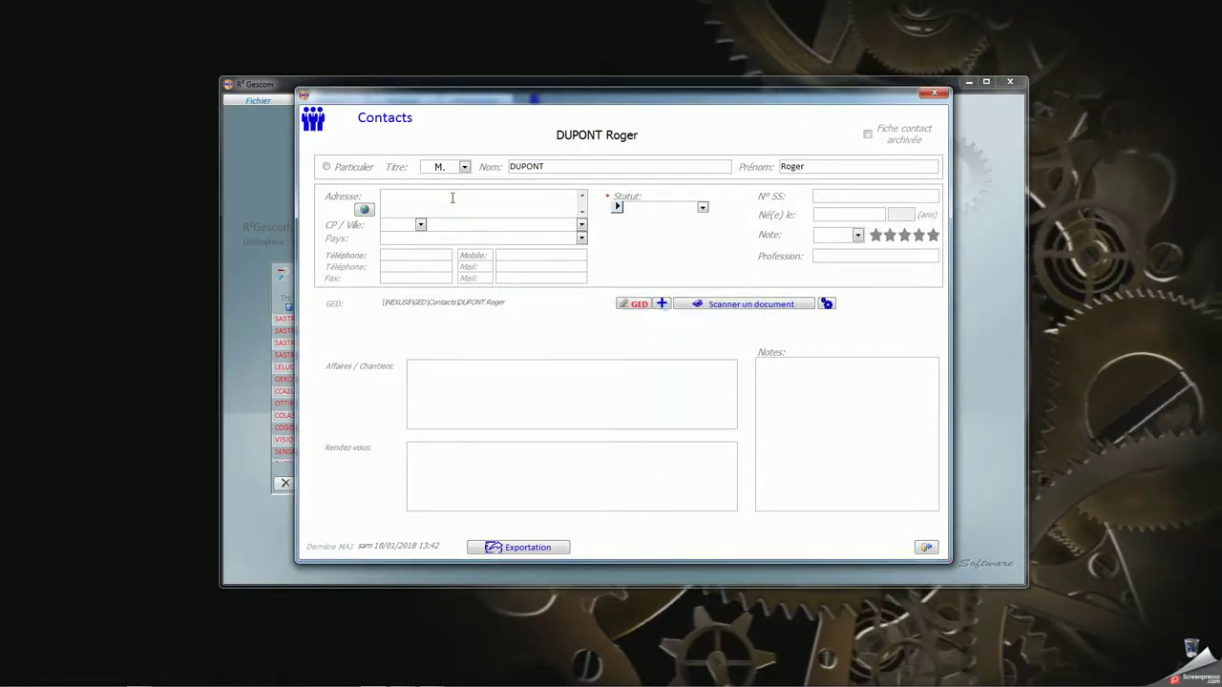
Set the contact's status to Client and begin entering the street address
click(703, 208)
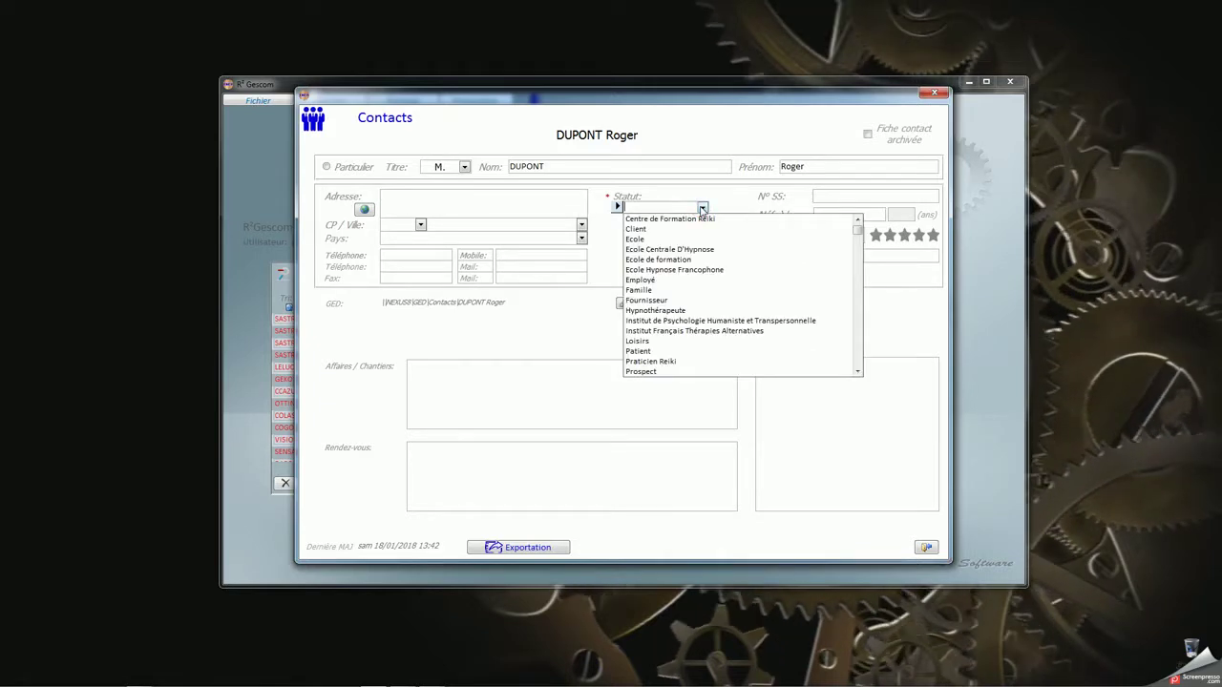
click(654, 231)
click(434, 200)
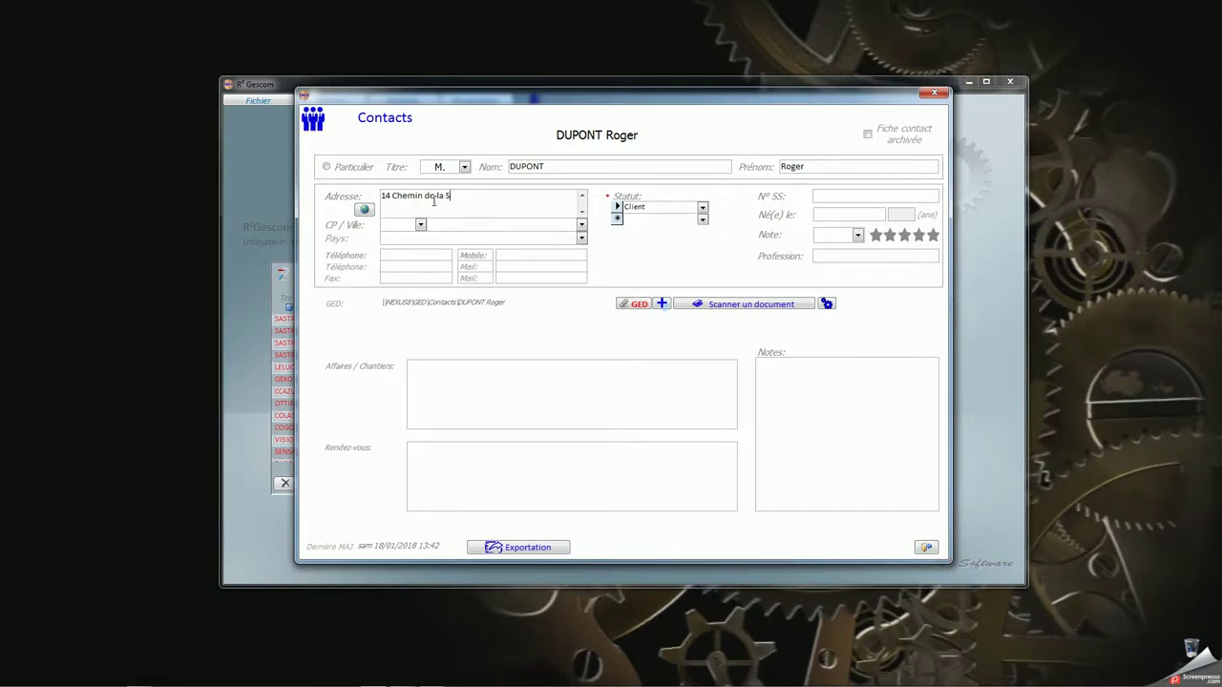
Enter postcode 83340, pick the town LE LUC, and set the country to FRANCE
key(Tab)
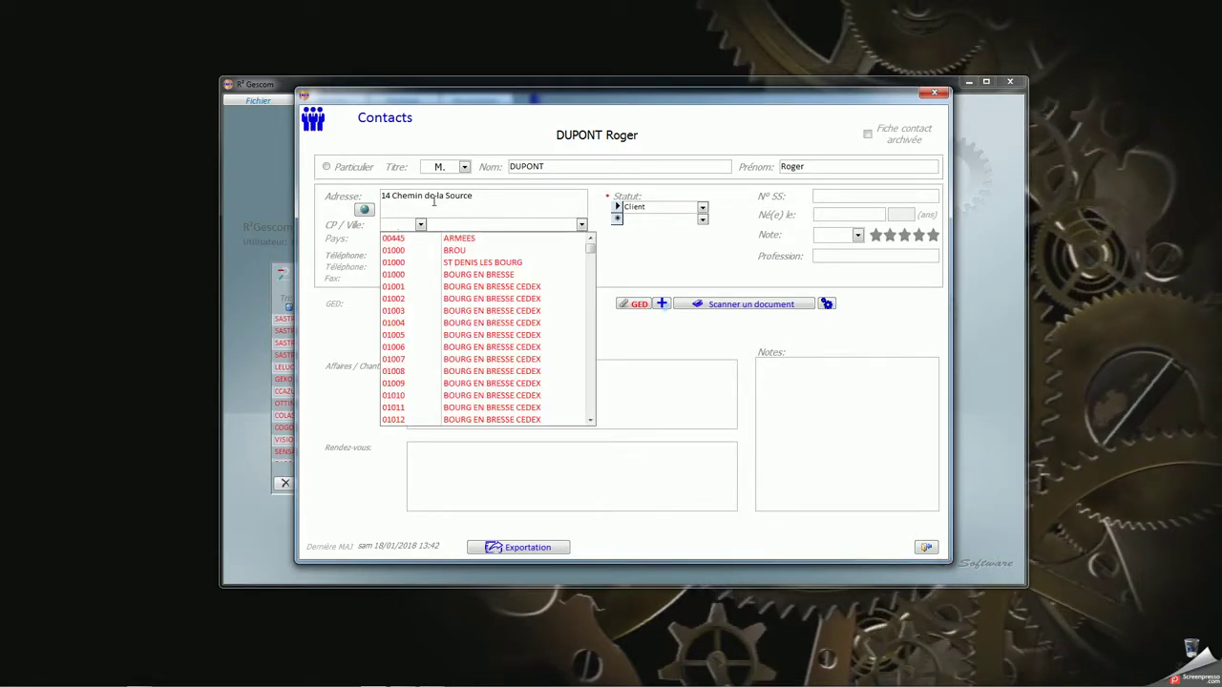
text(83340)
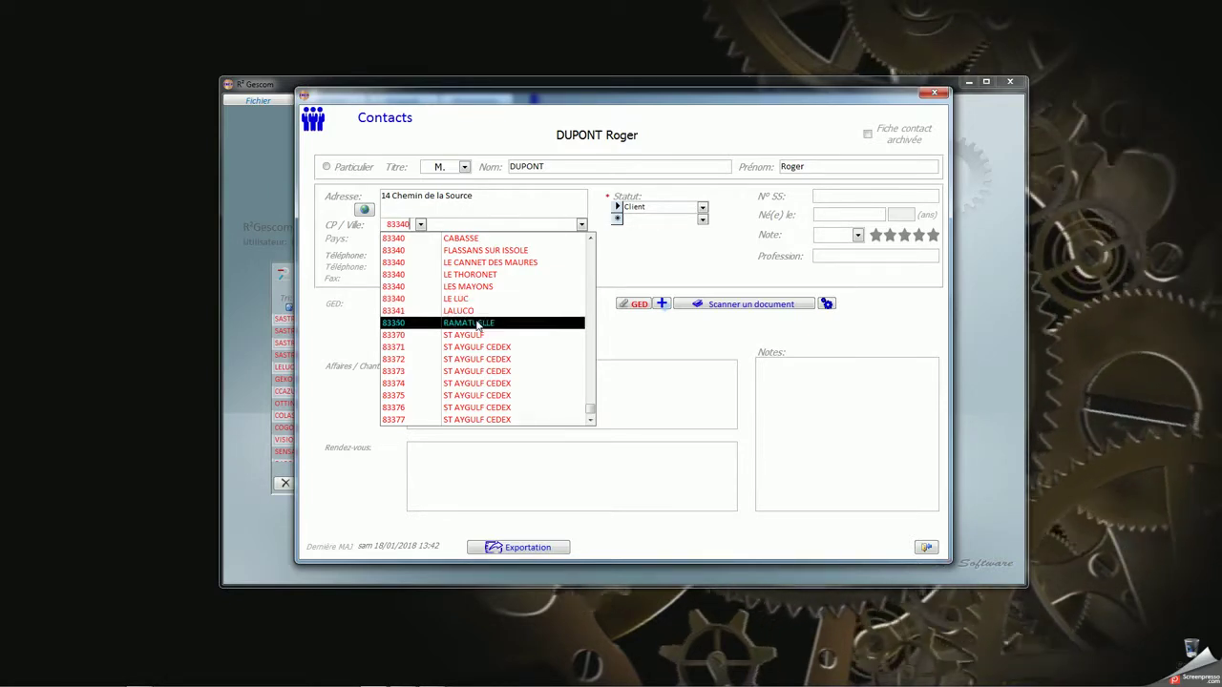
click(473, 299)
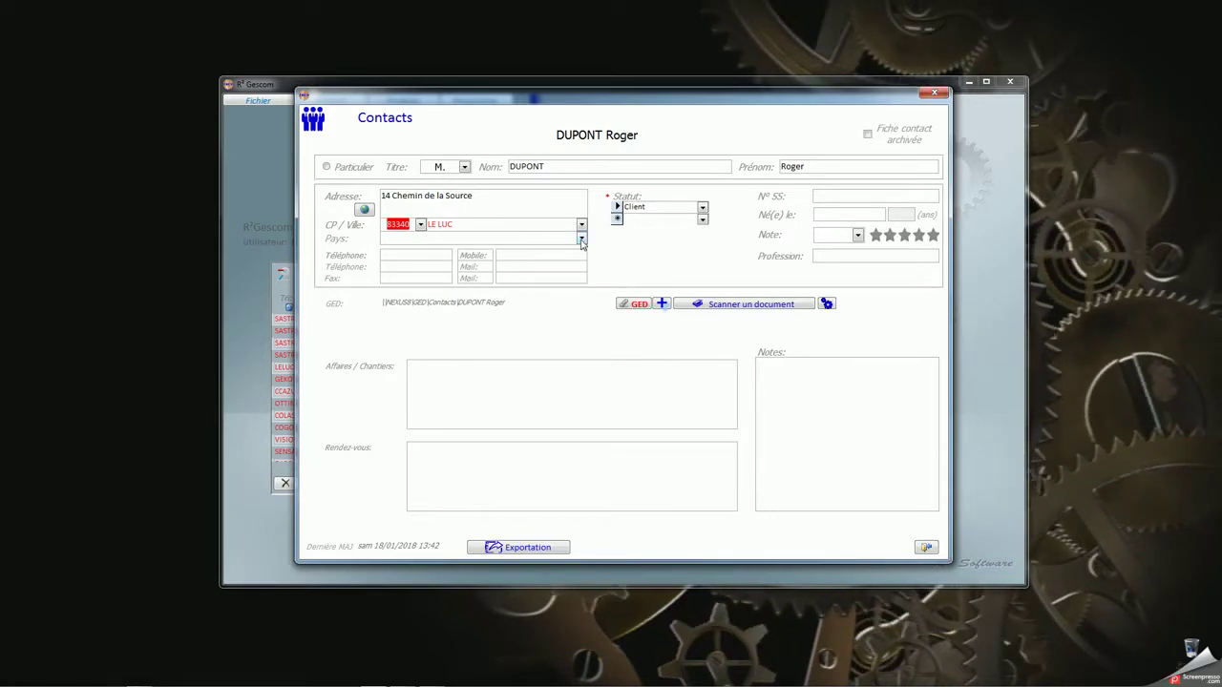
click(580, 240)
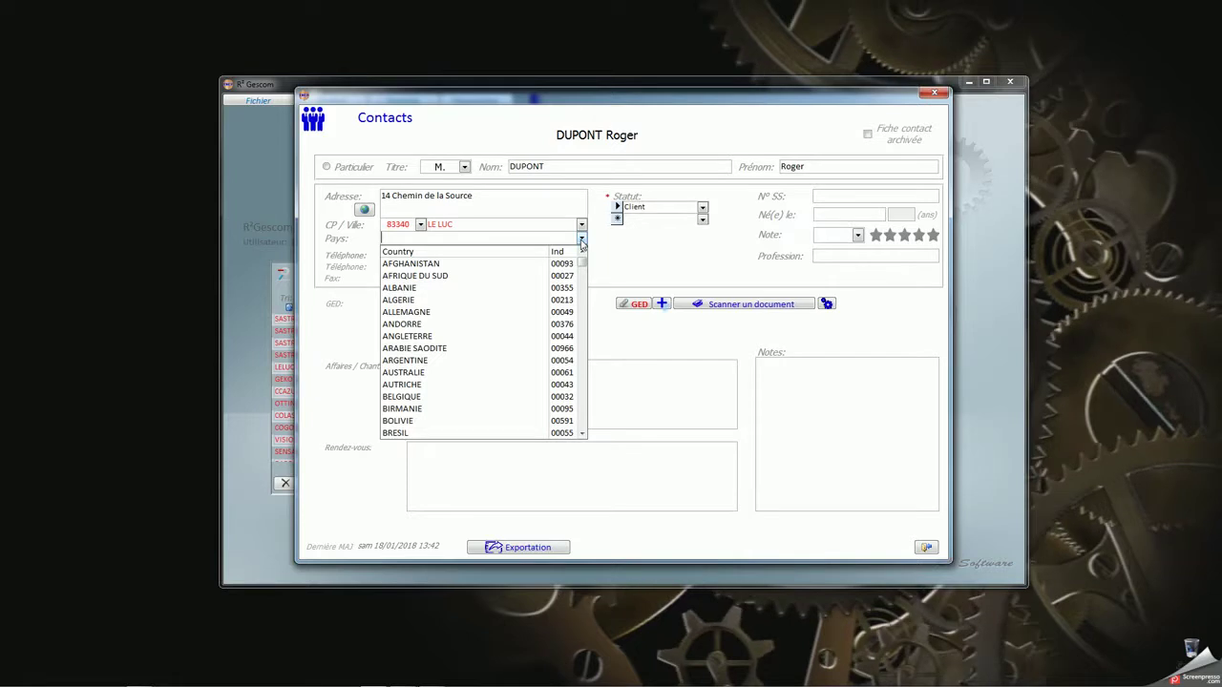
text(france)
key(Return)
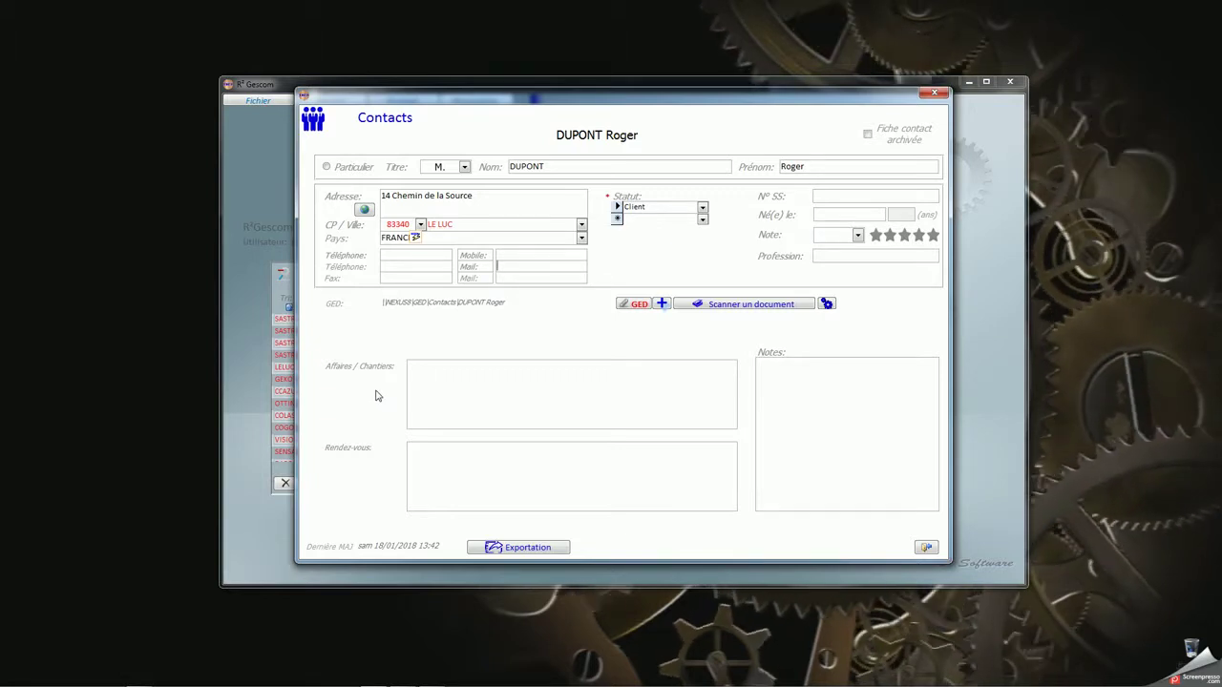
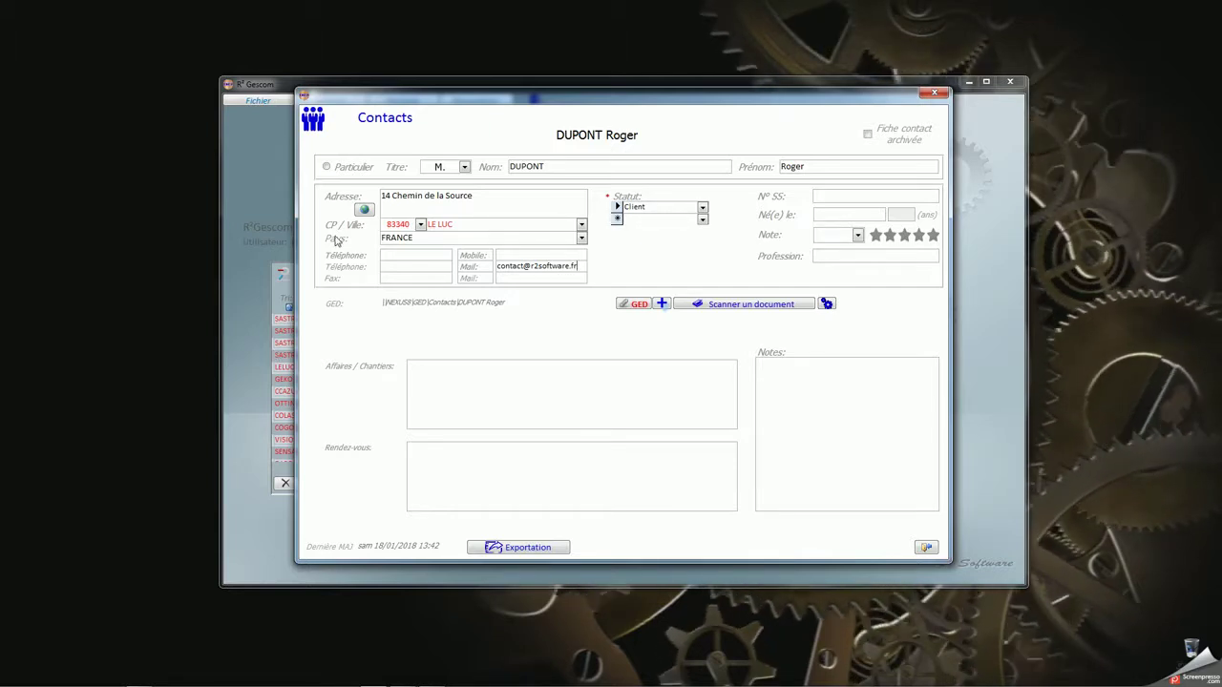
Fill in the contact's e-mail address and give it a two-star rating
key(ctrl+a)
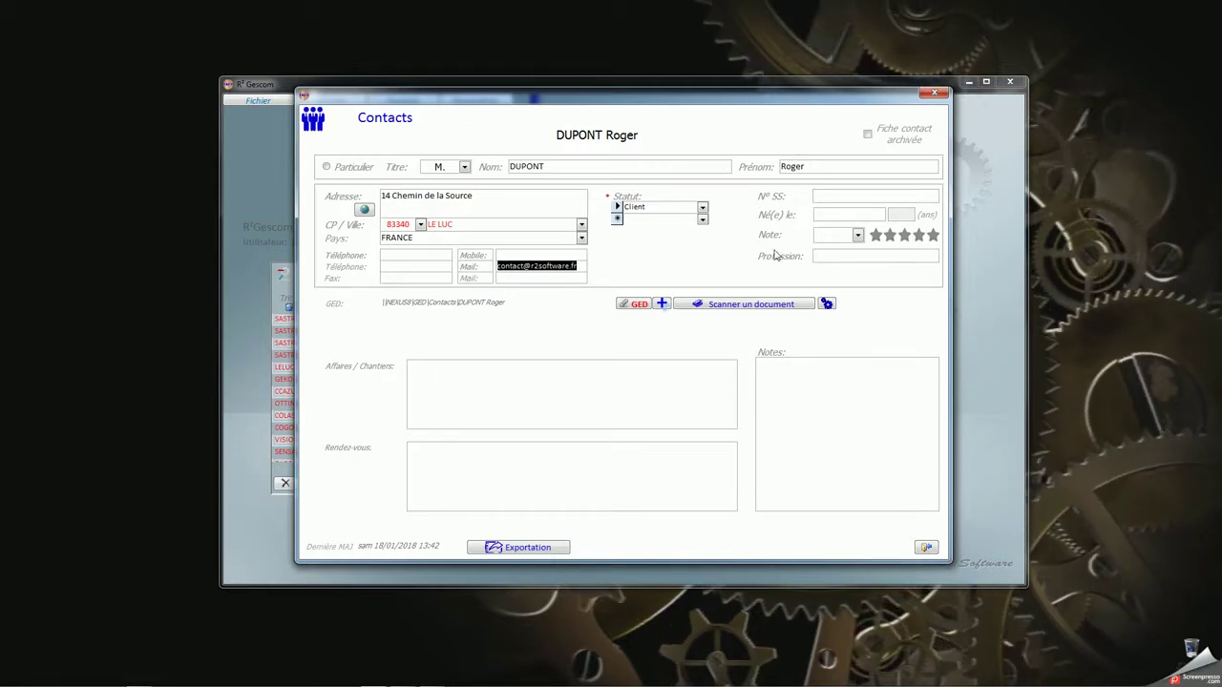
click(858, 236)
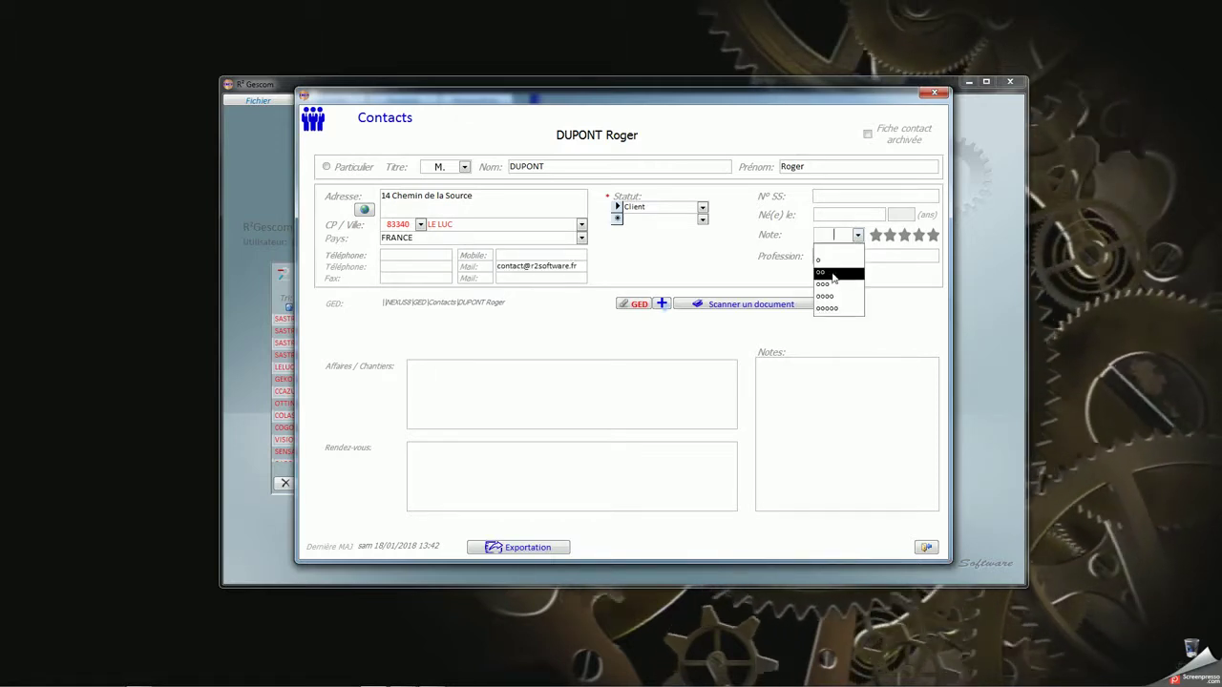
click(832, 274)
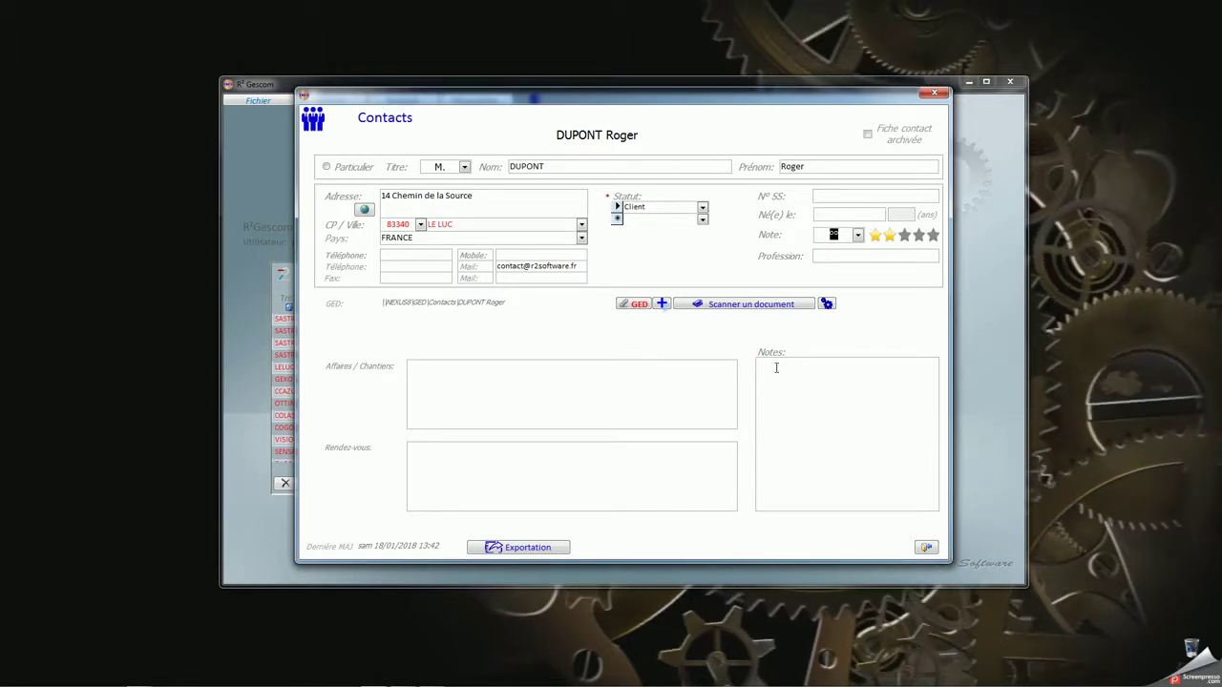
Save the new contact and reopen the contacts list from Fichier > Contacts
click(924, 548)
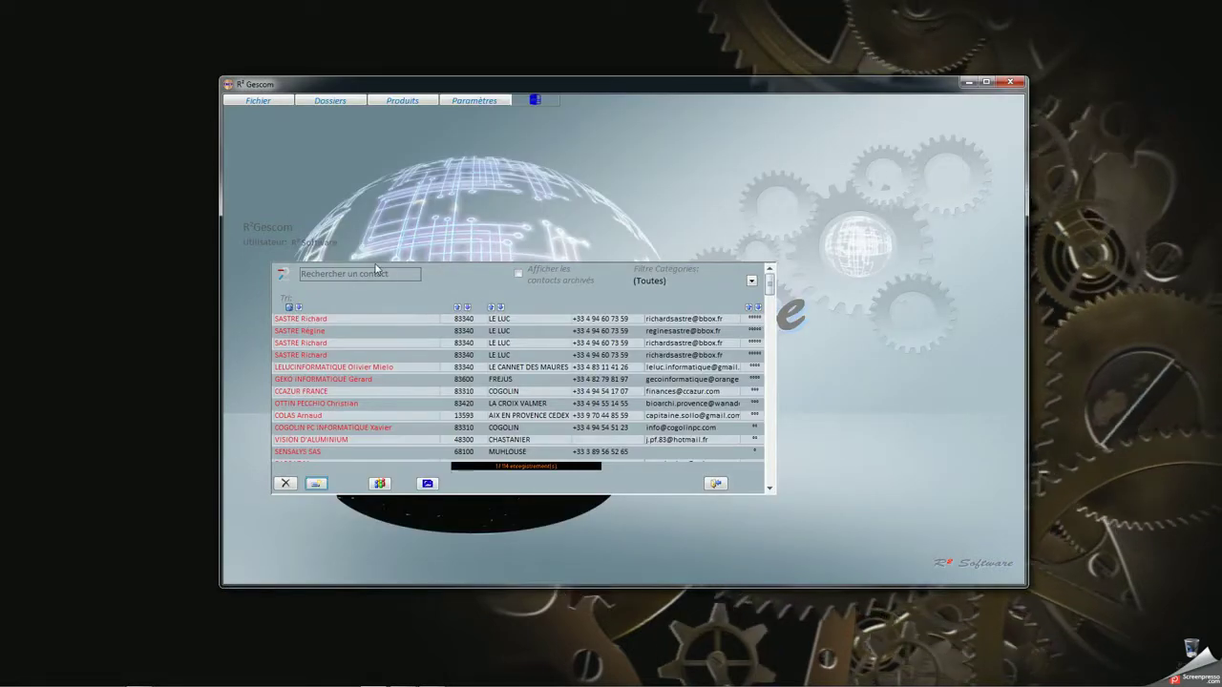
click(715, 483)
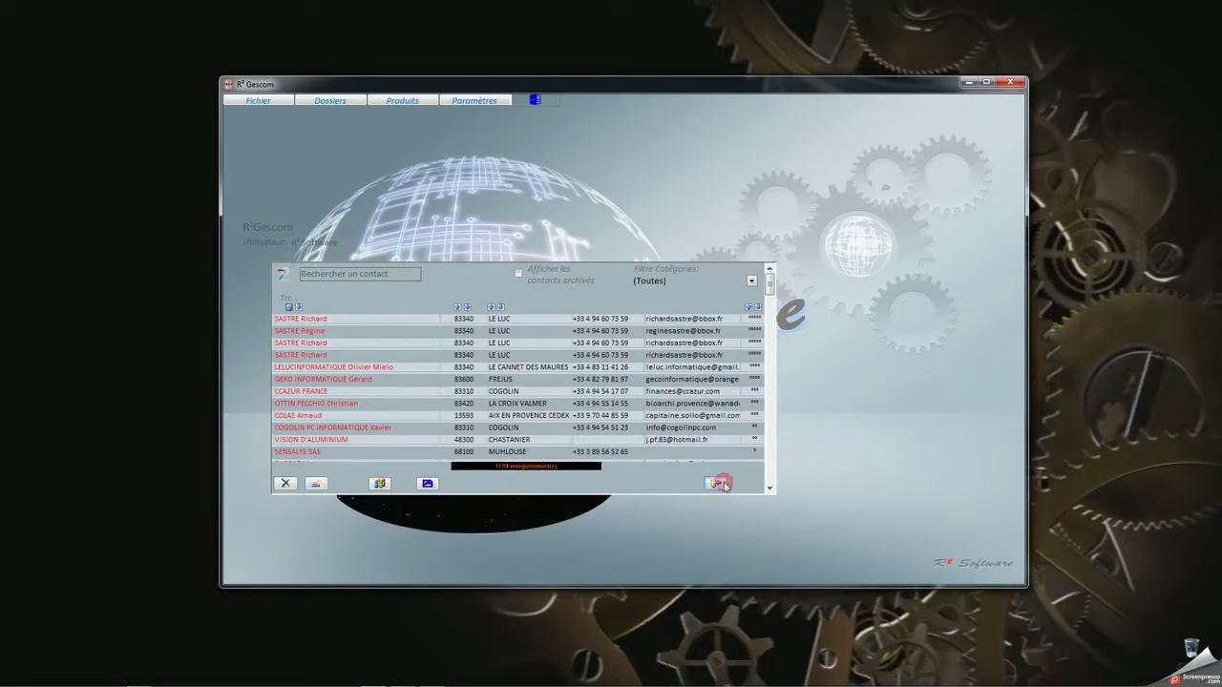
click(252, 102)
click(256, 110)
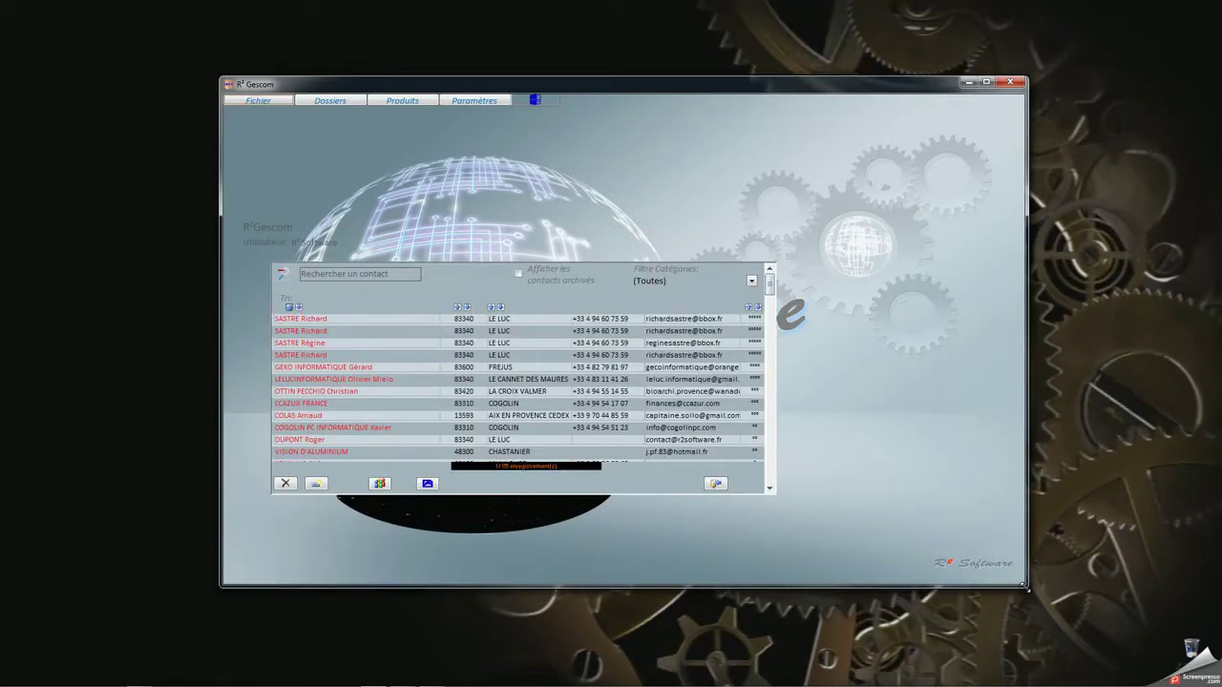
Search the contacts for 'dup' to confirm the new entry, then close the list
mouse_move(1026, 586)
mouse_down()
mouse_move(913, 511)
mouse_move(874, 455)
mouse_move(840, 447)
mouse_move(932, 560)
mouse_move(1041, 595)
mouse_up()
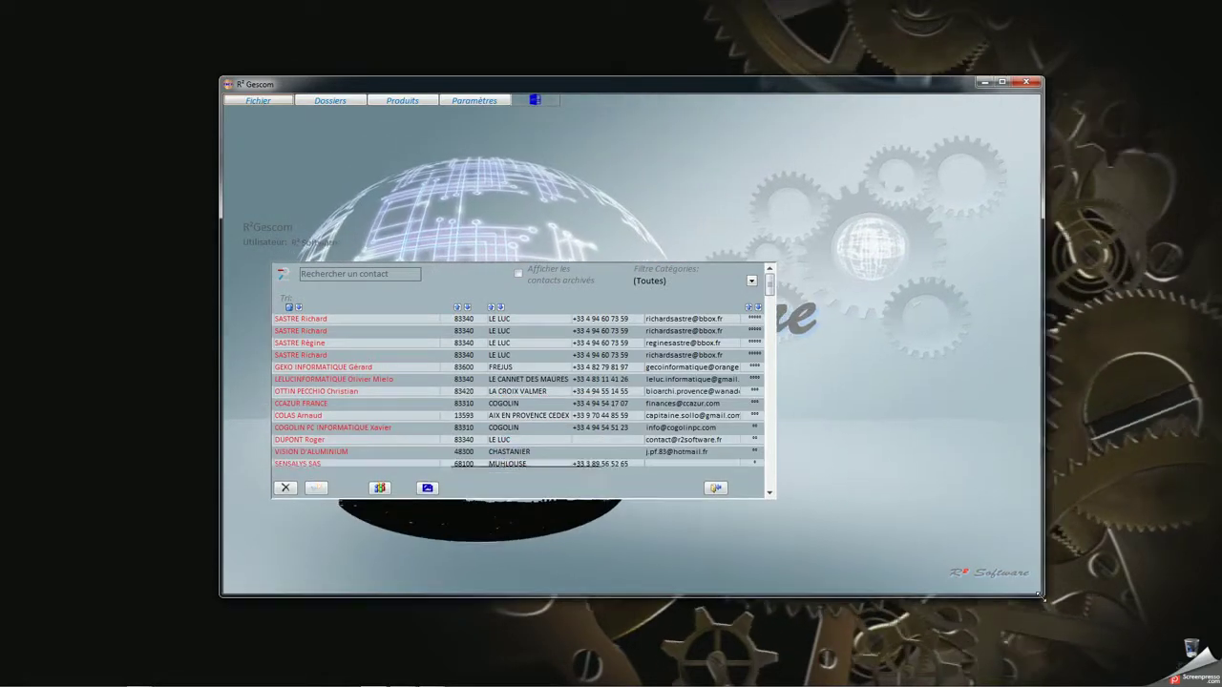
click(341, 276)
text(dupont)
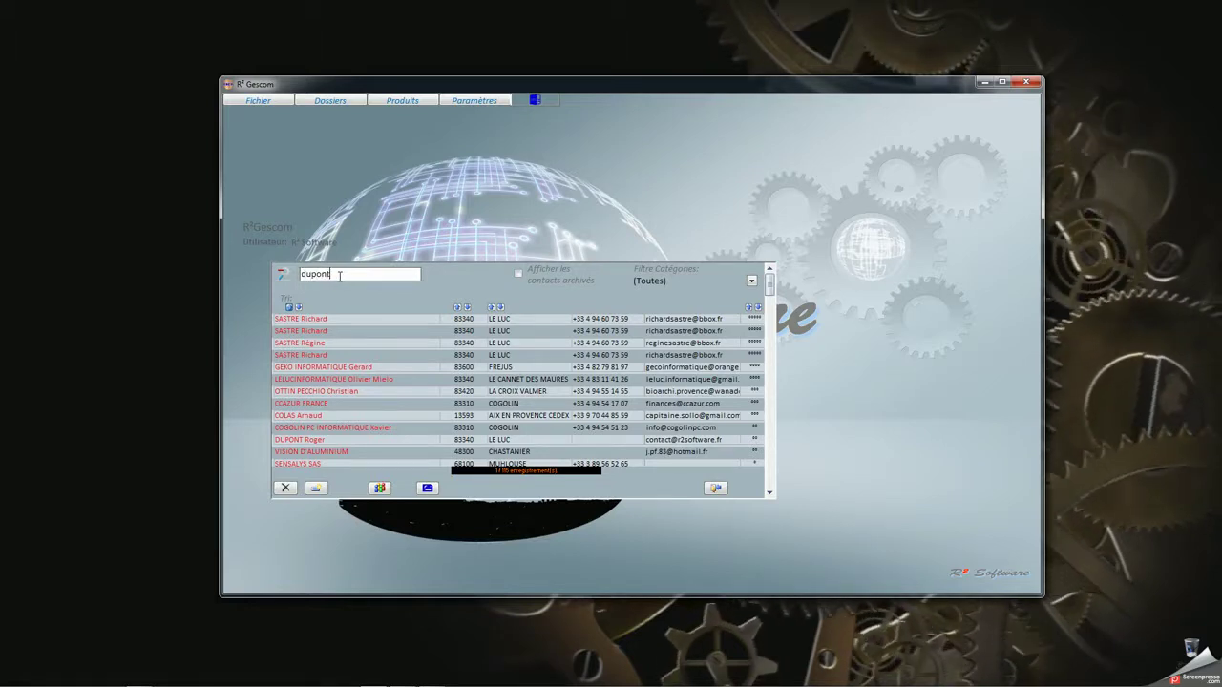
key(Return)
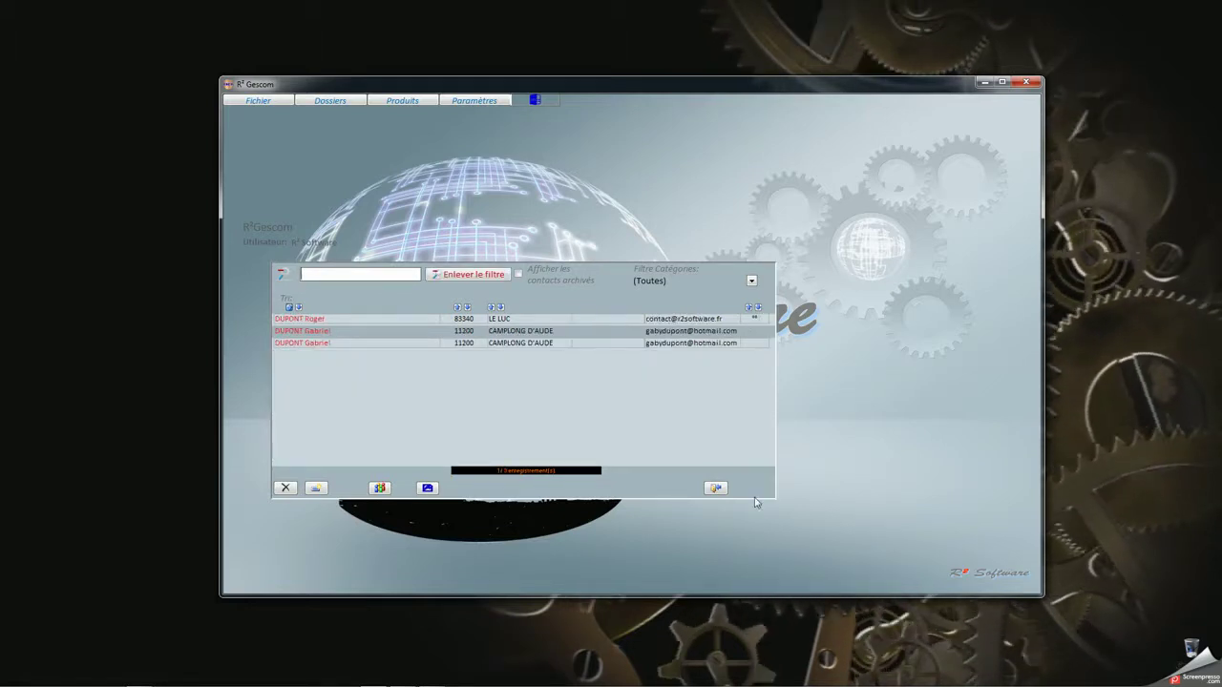
click(719, 487)
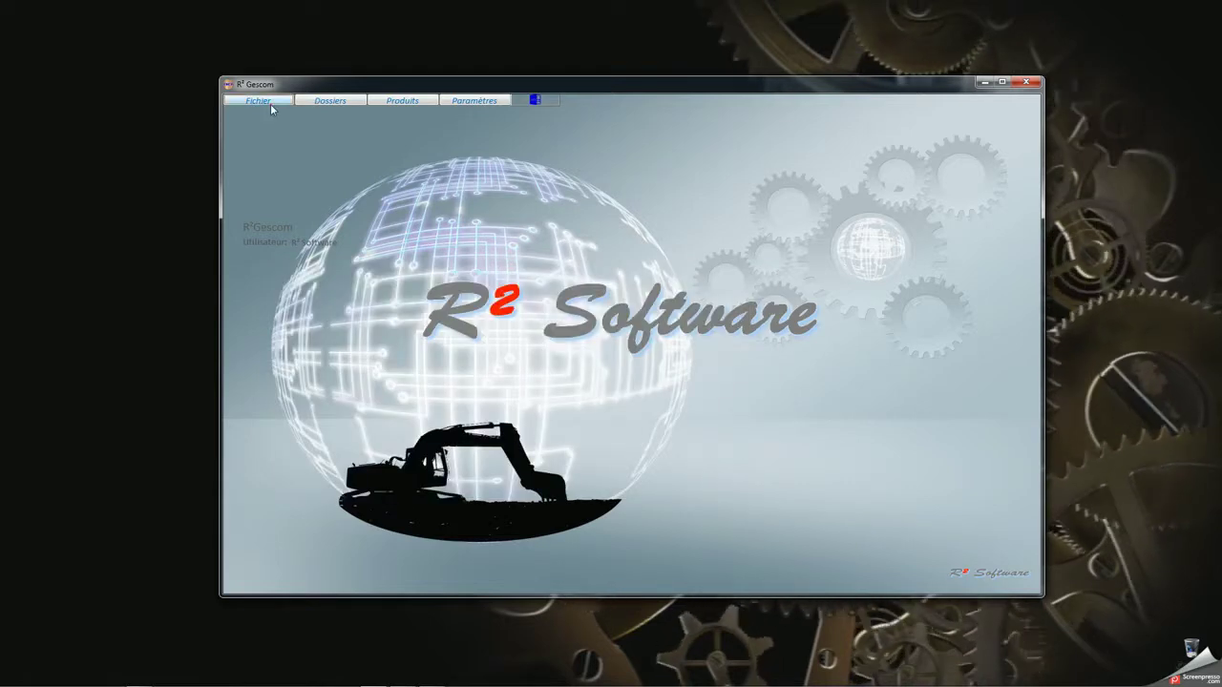
Create affaire 009 from Dossiers > Affaires for the new contact, using its address for billing
click(270, 105)
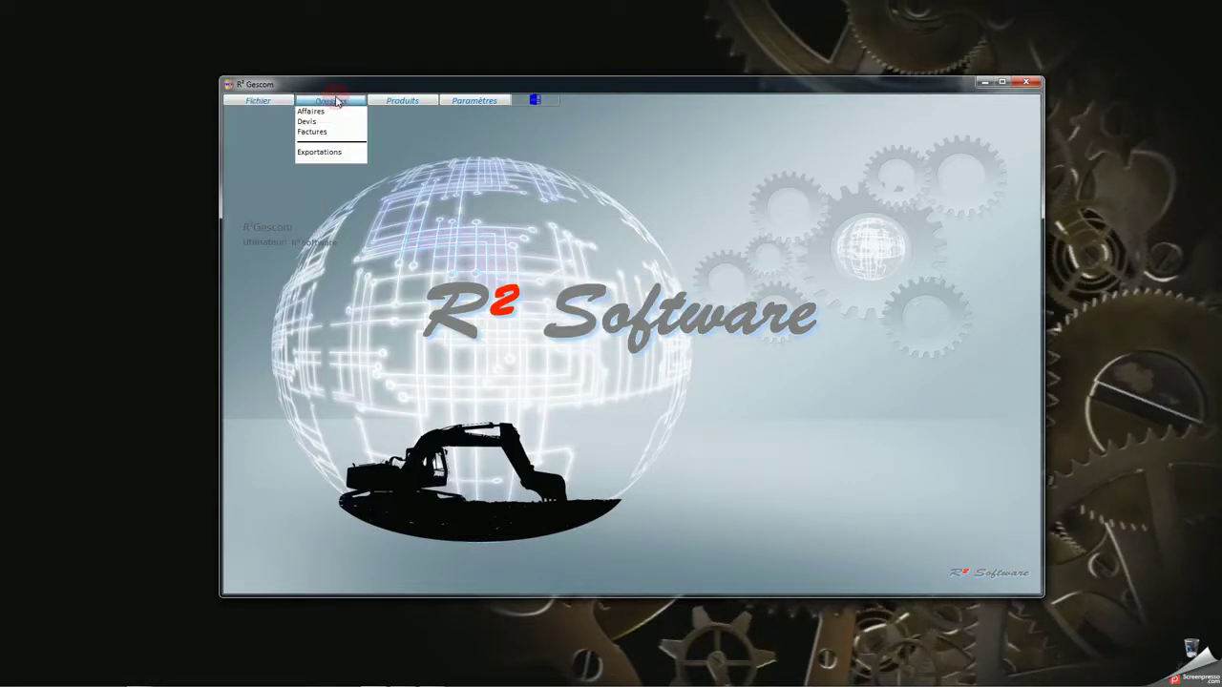
click(321, 112)
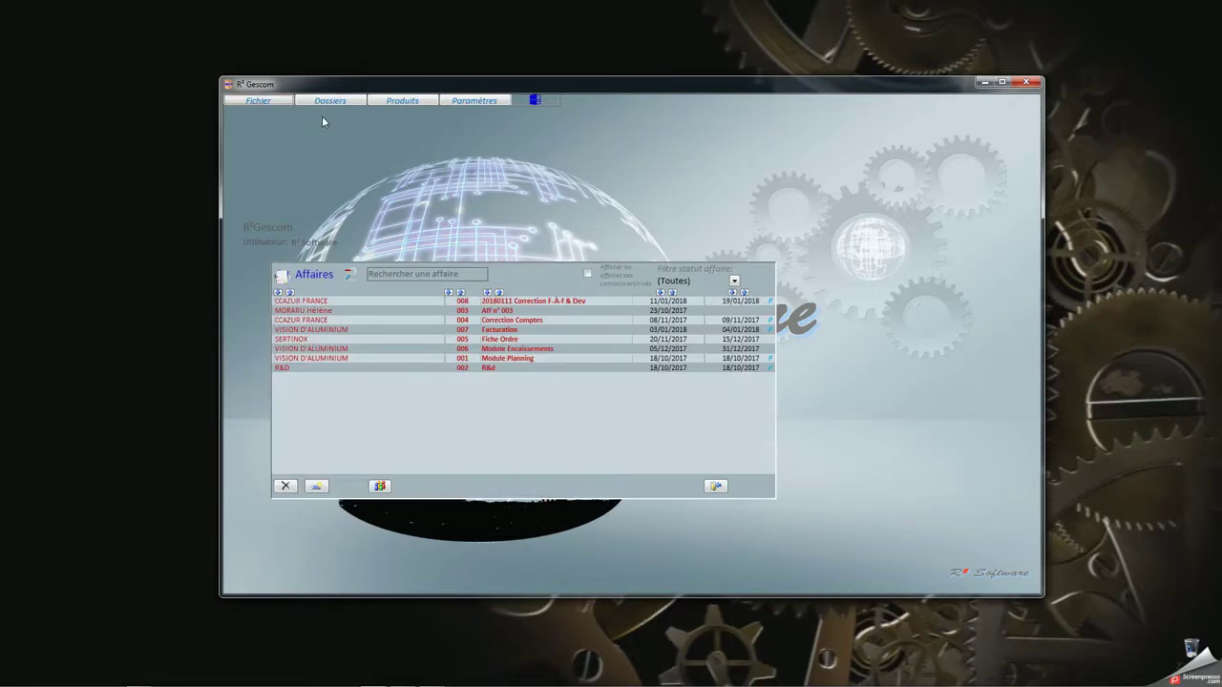
click(321, 488)
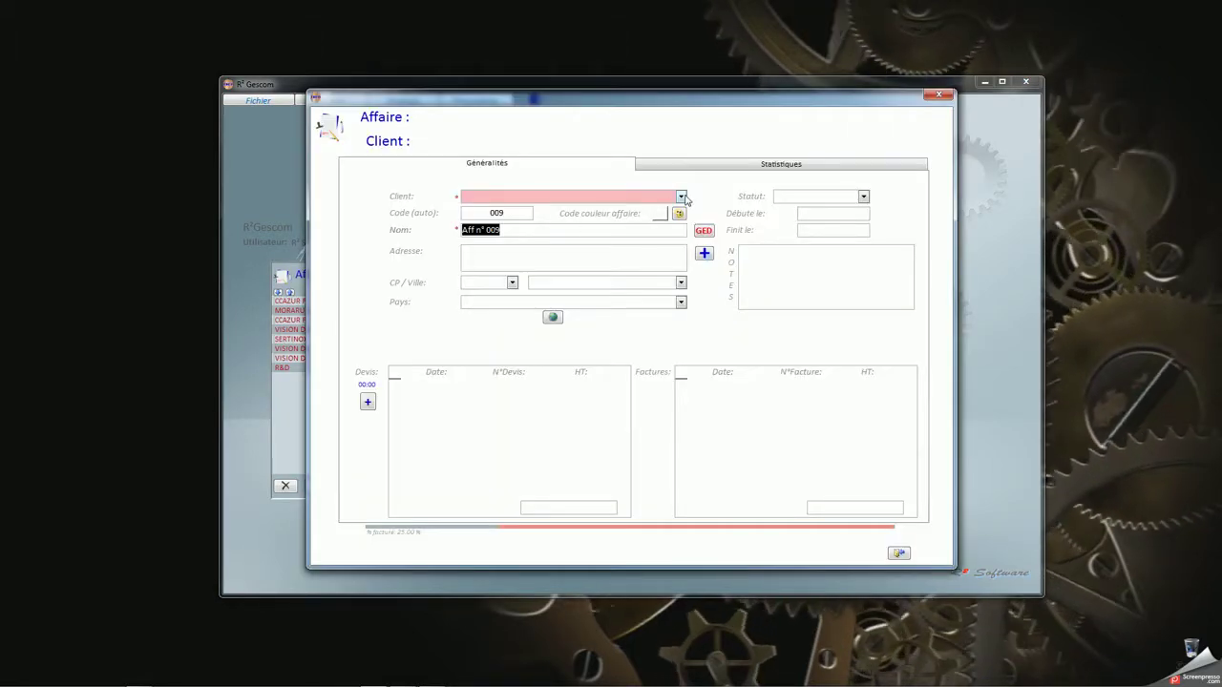
click(681, 198)
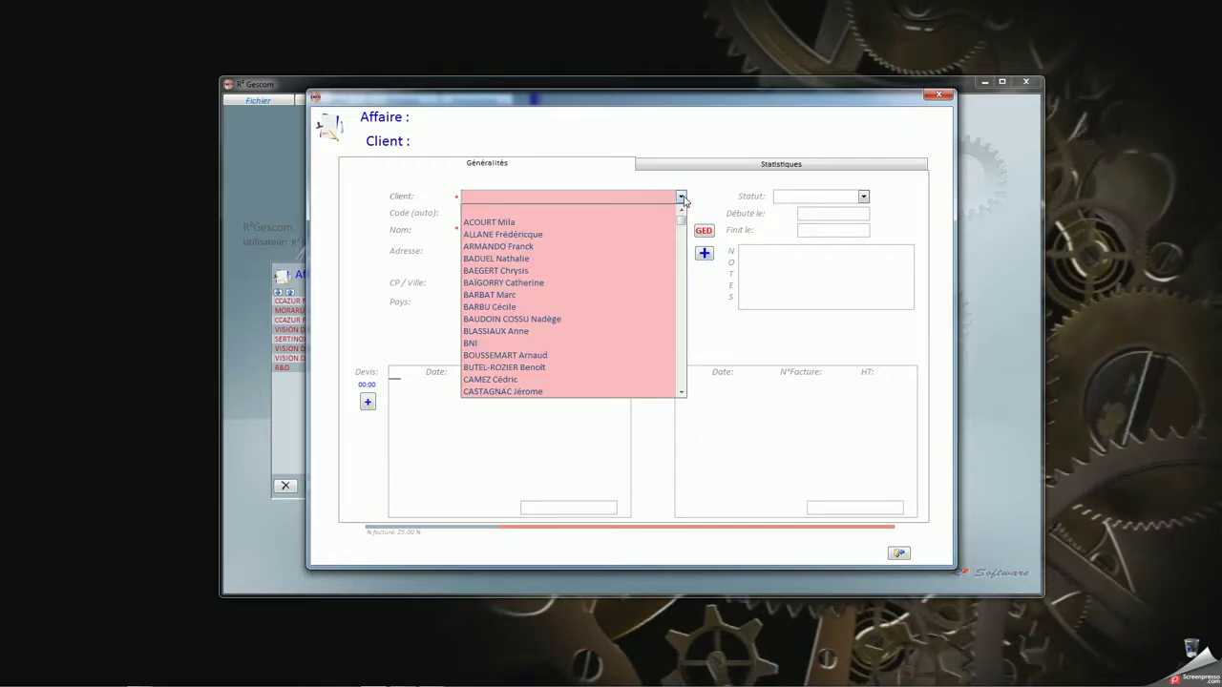
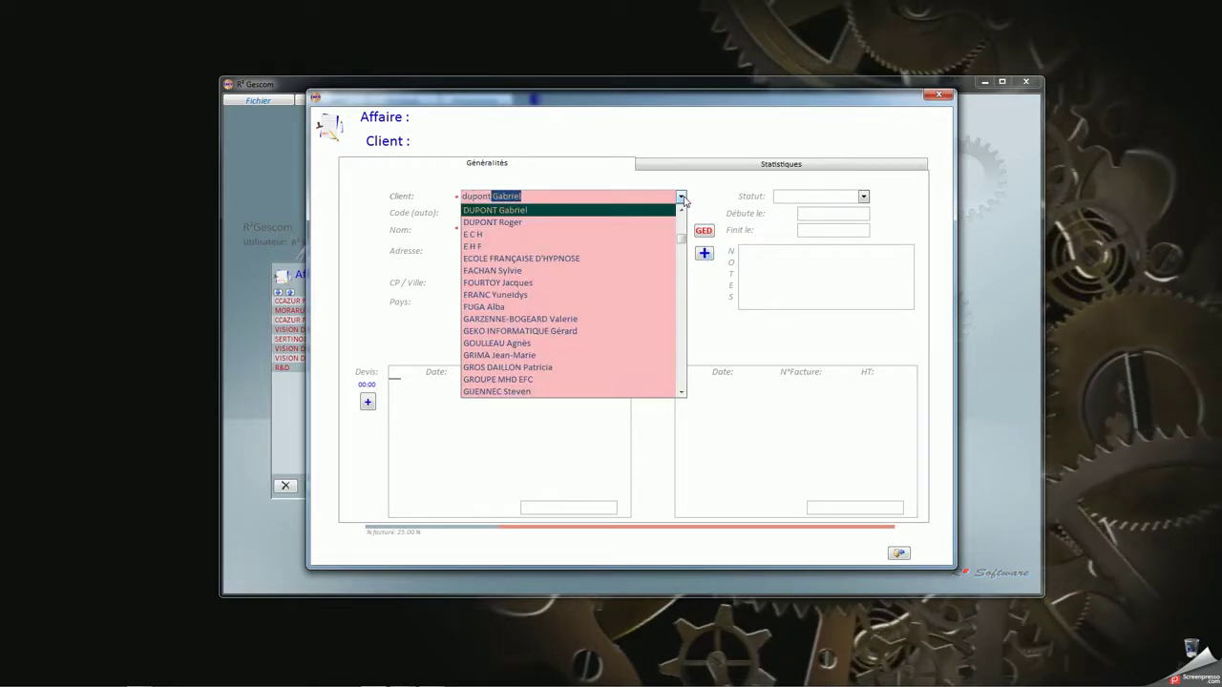
click(586, 226)
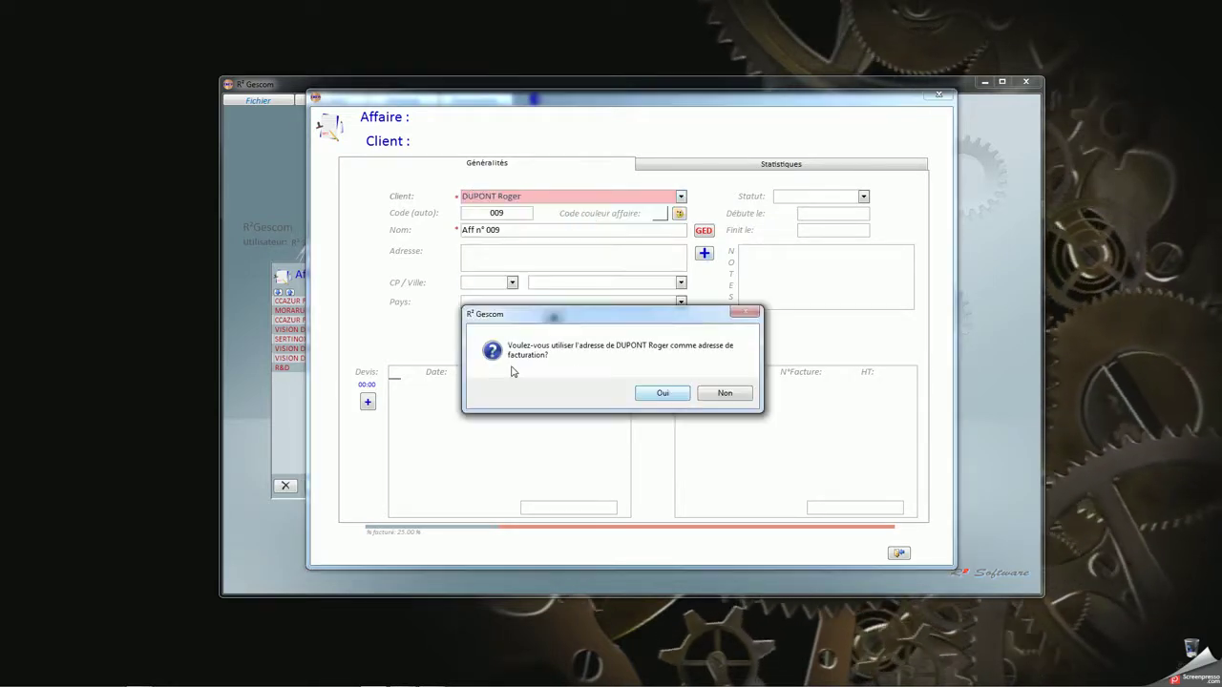
click(662, 394)
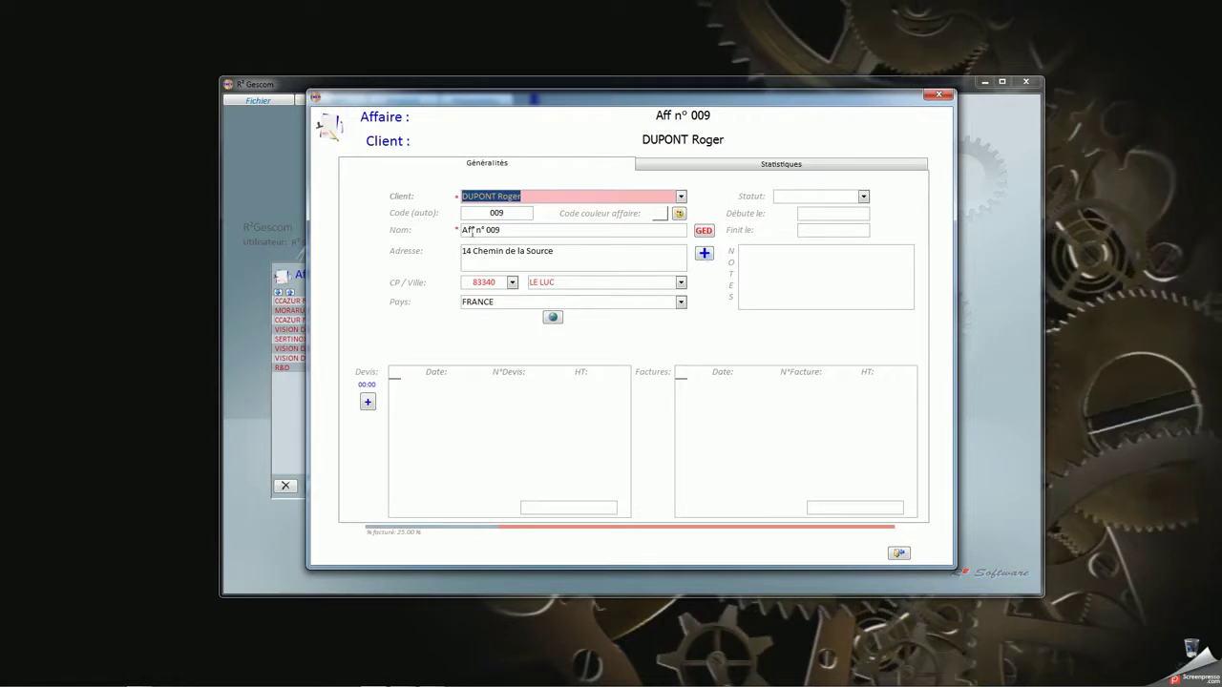
Replace the default affaire name with 'Dev Spécifique'
drag(512, 230, 374, 218)
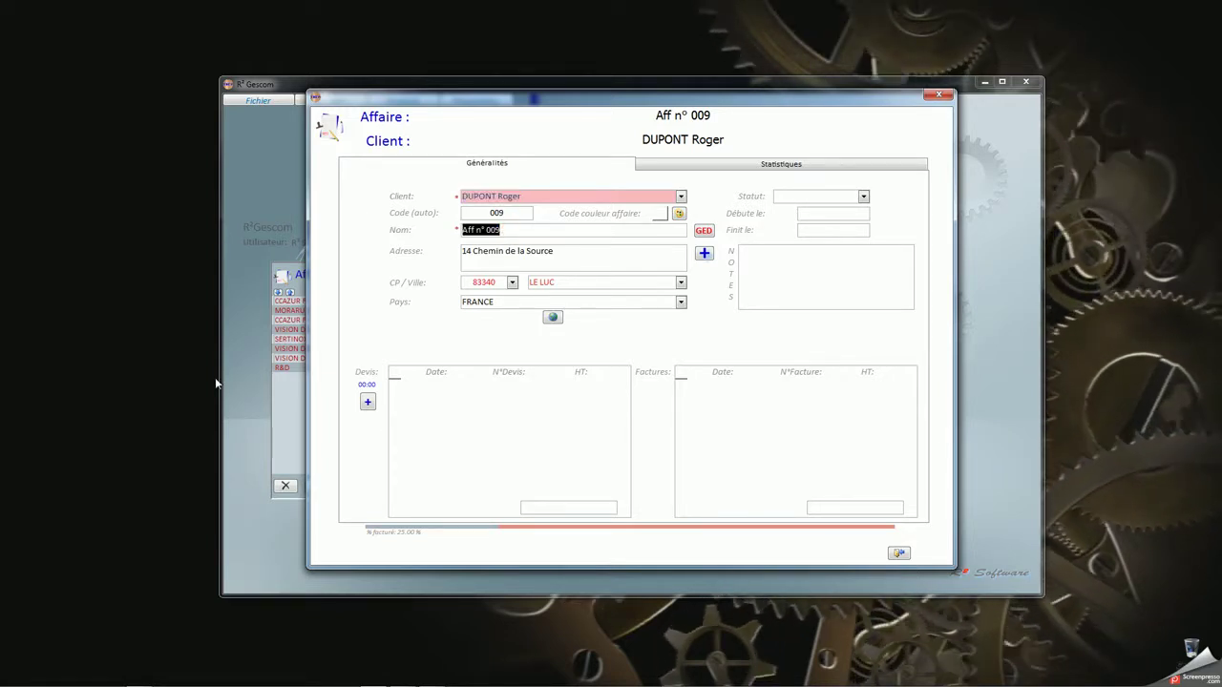
text(Dev)
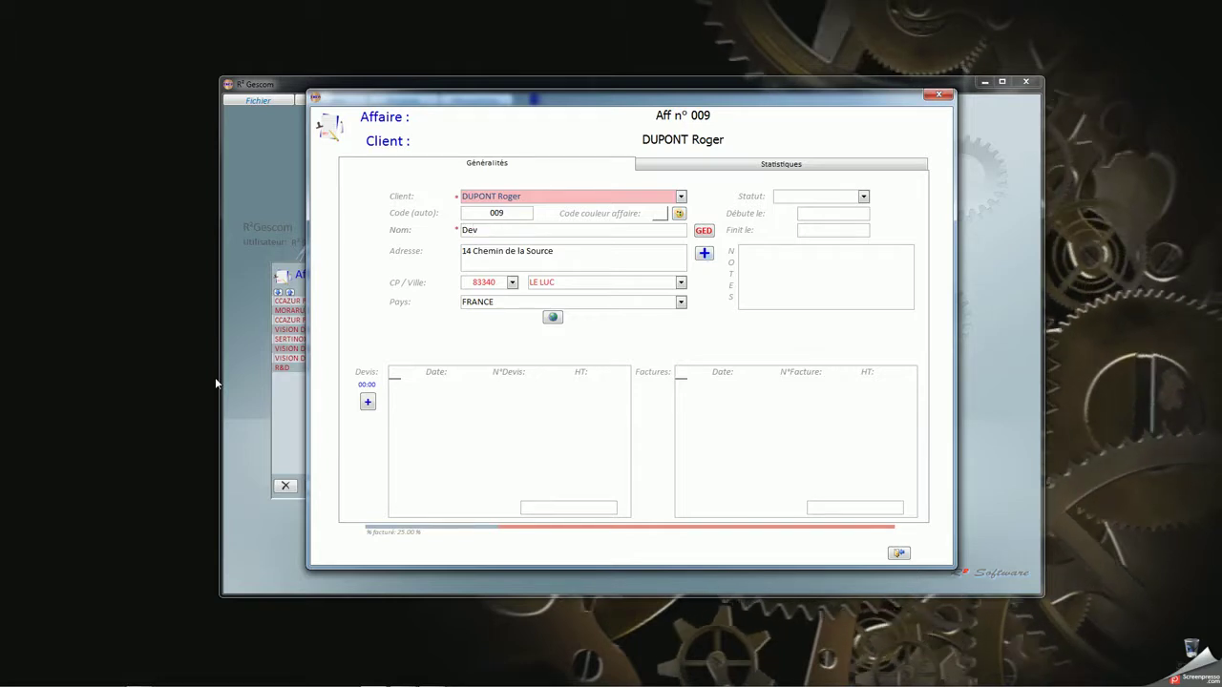
text( spéc)
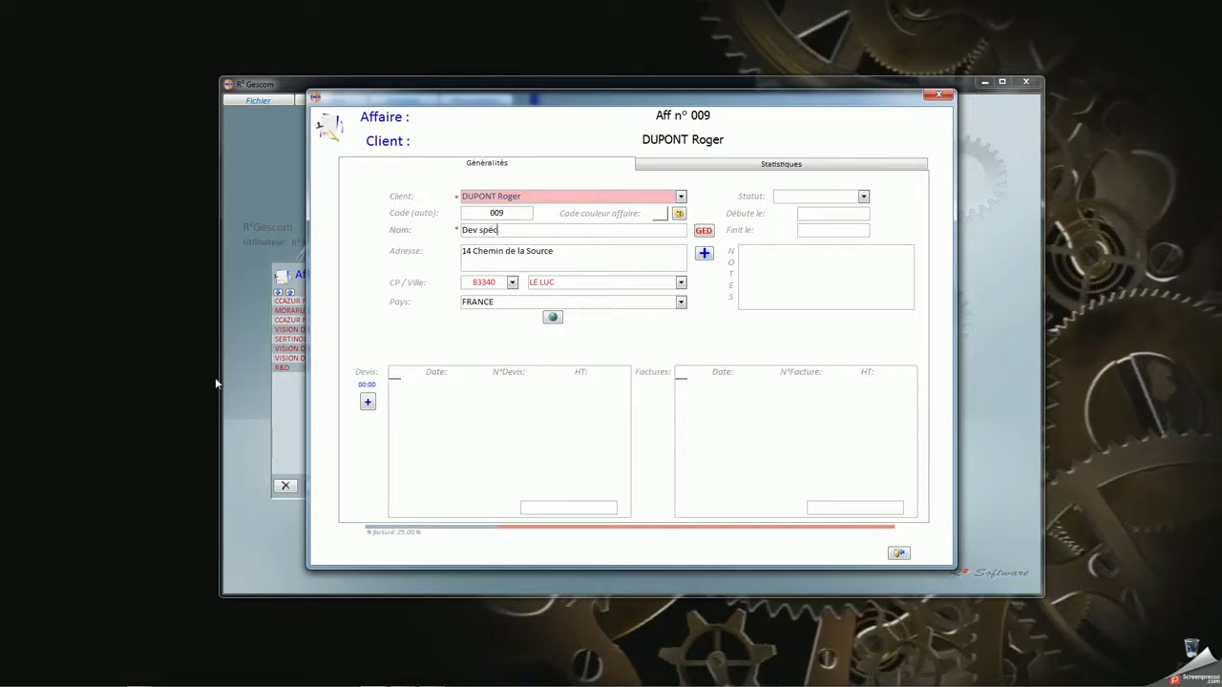
text(ifique)
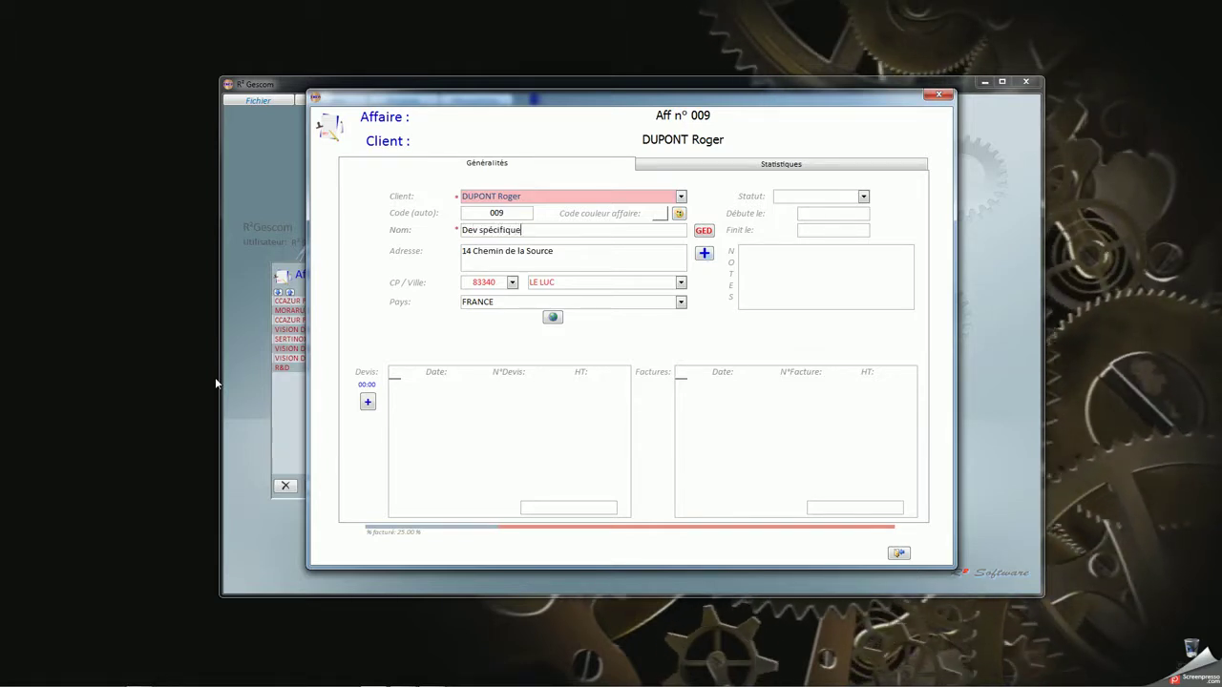
click(642, 254)
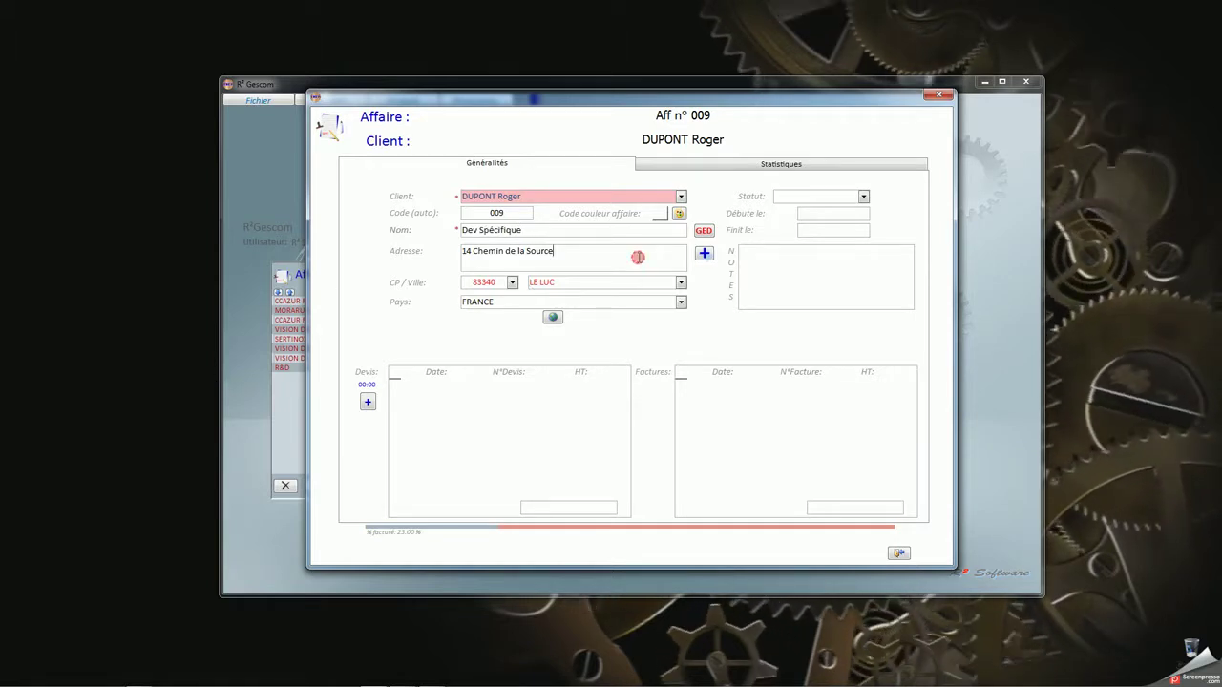
Open the affaire's GED folder in Explorer, confirm it is empty, and close it
click(704, 231)
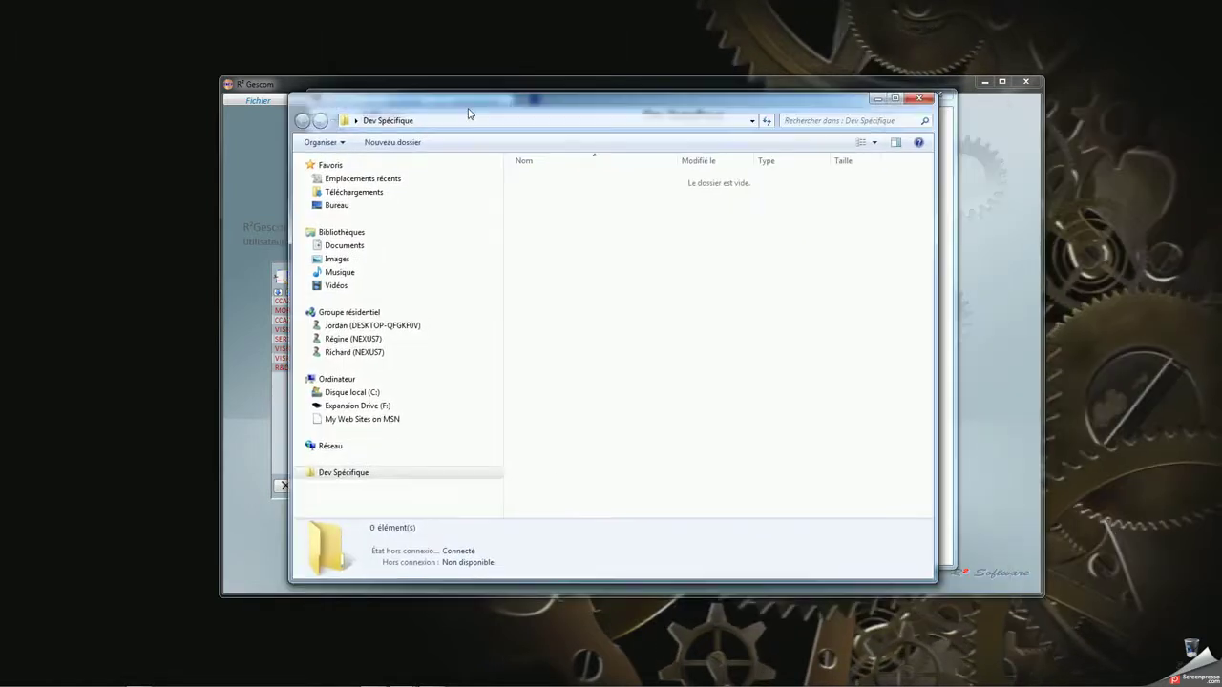
click(610, 169)
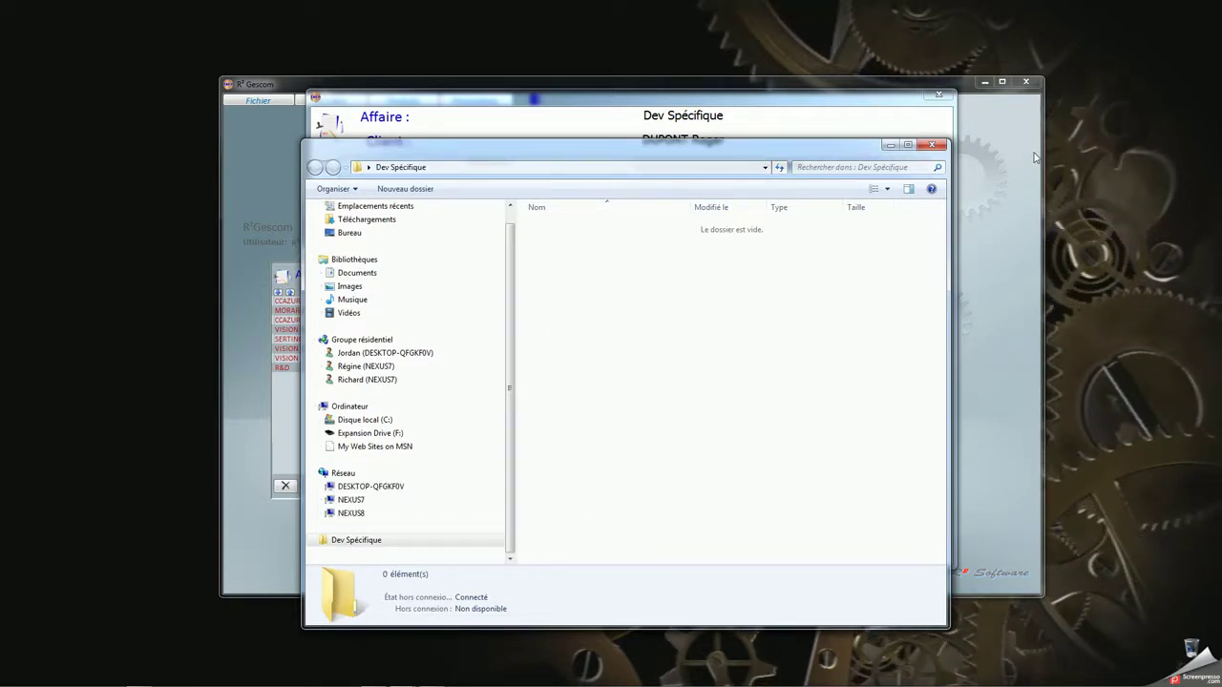
click(934, 144)
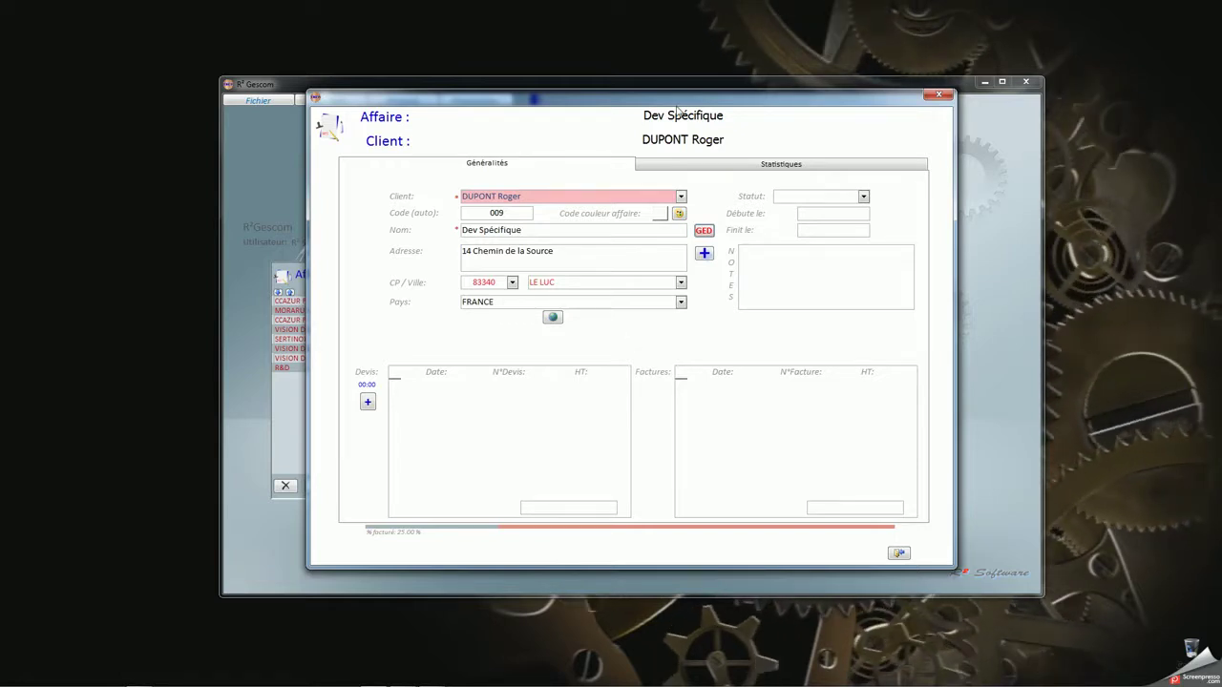
Create the new quote Devis n° 17017 for the affaire, briefly expanding its header
drag(676, 102, 663, 87)
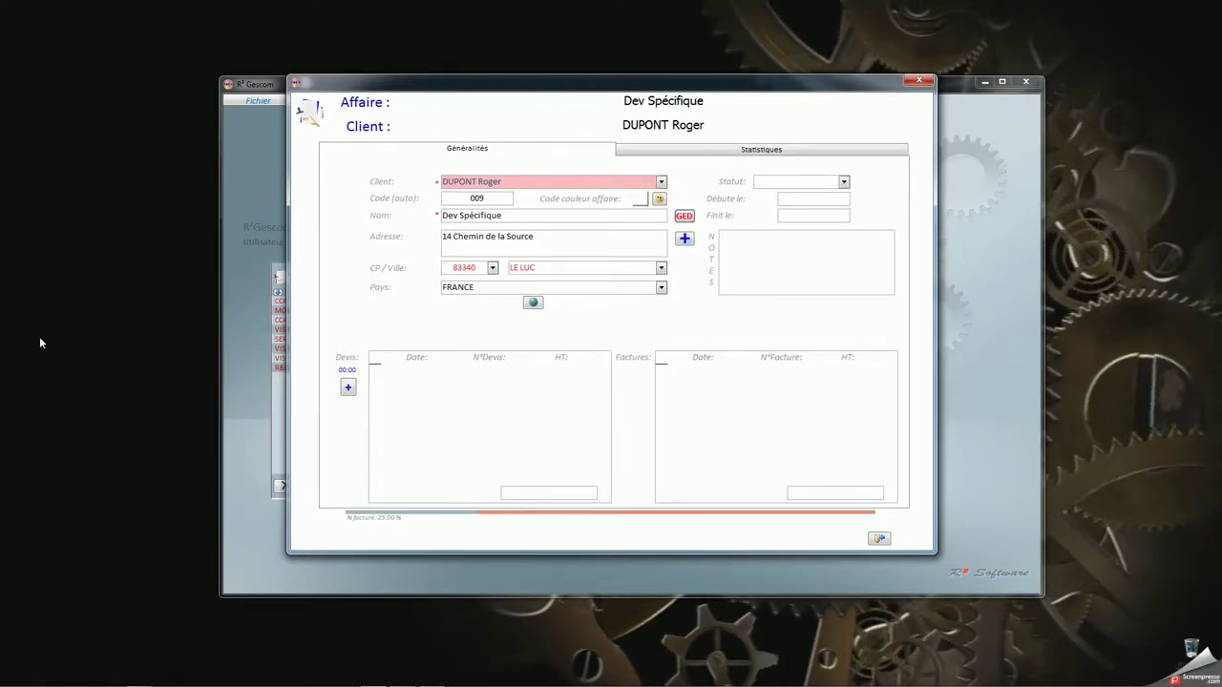
click(349, 388)
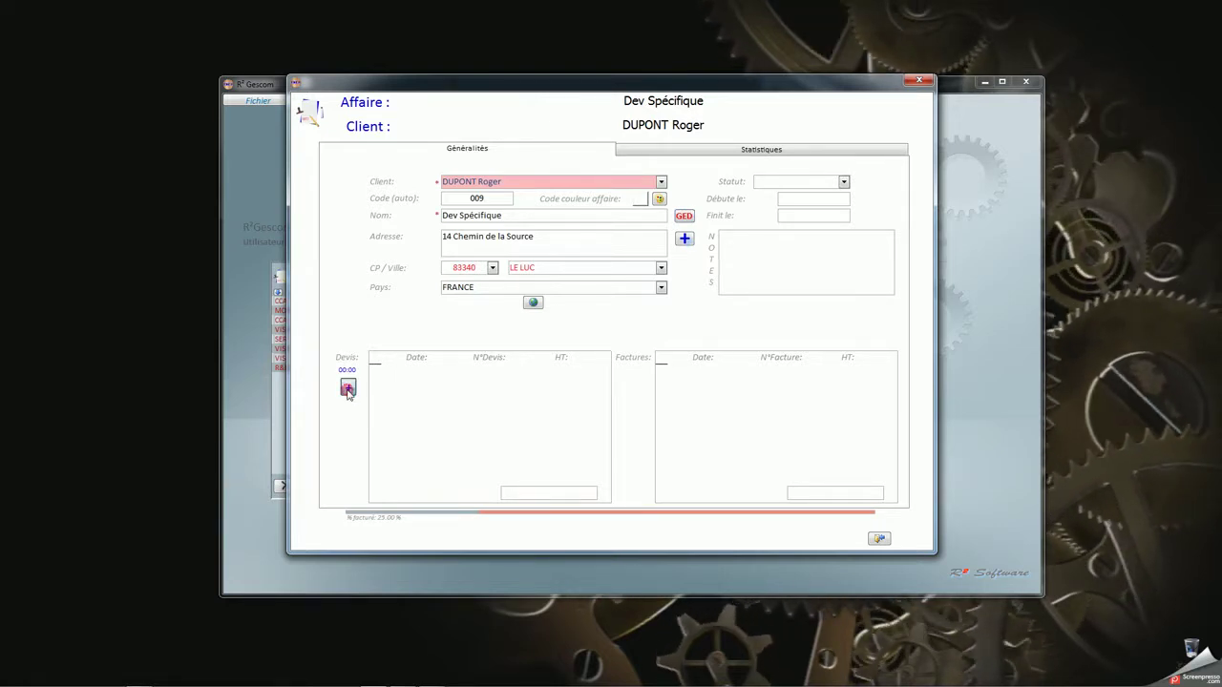
click(597, 392)
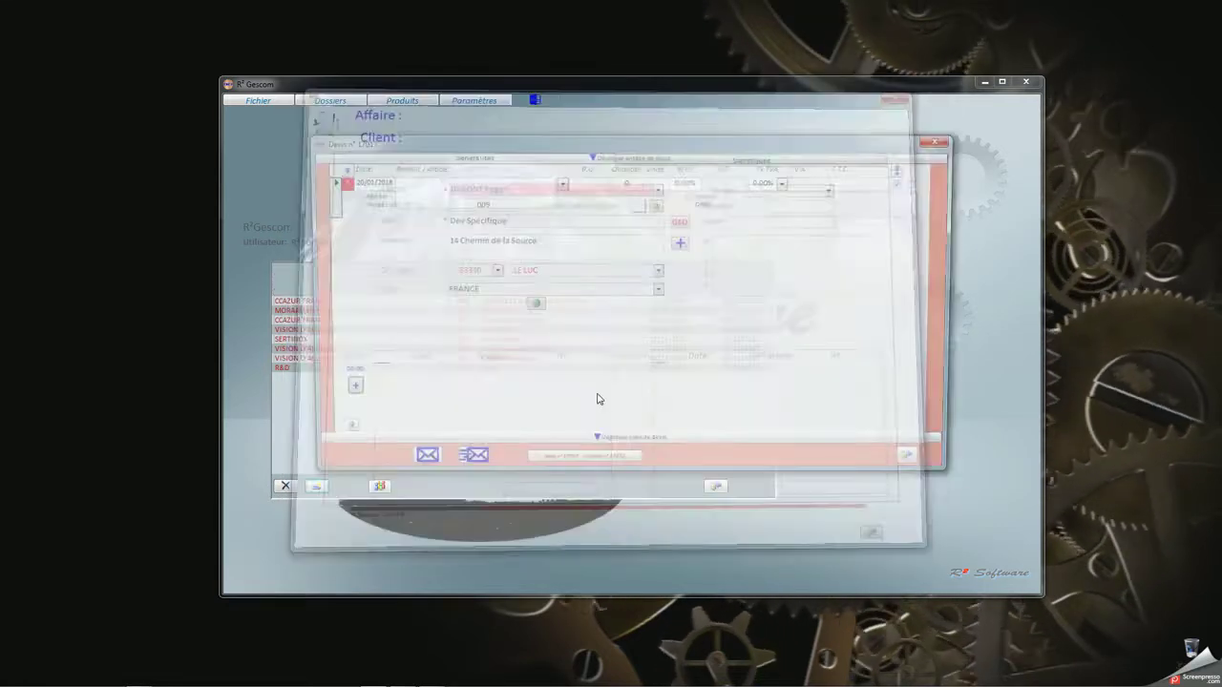
click(590, 157)
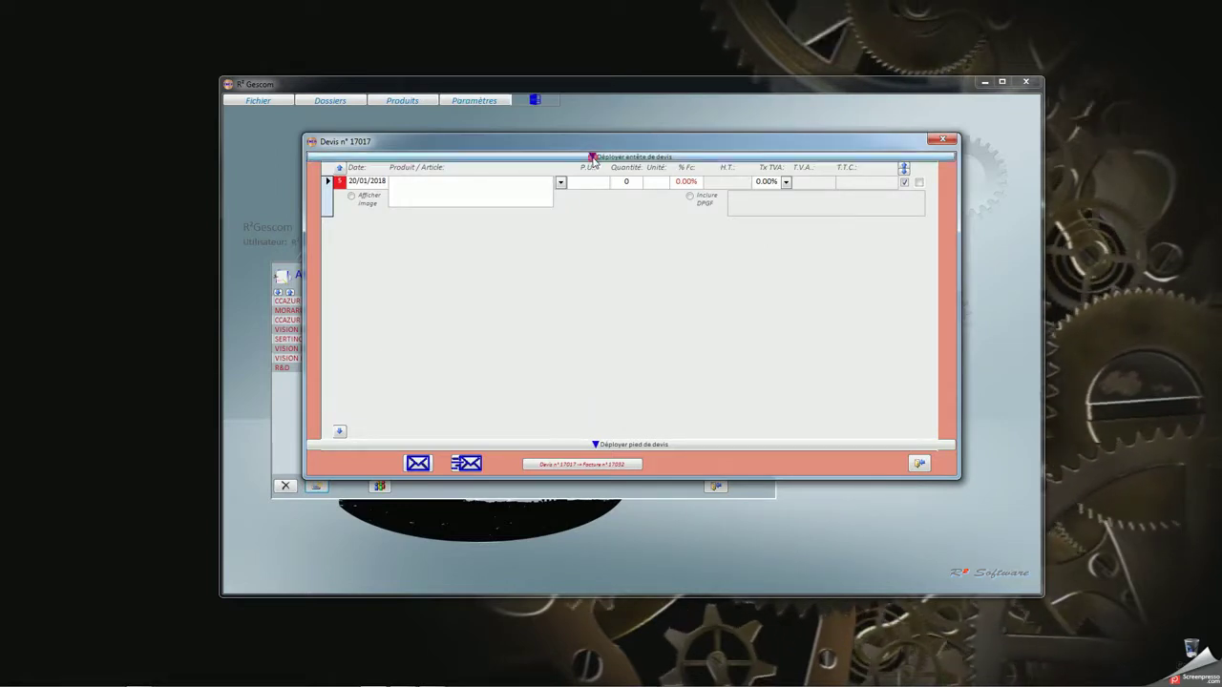
click(592, 158)
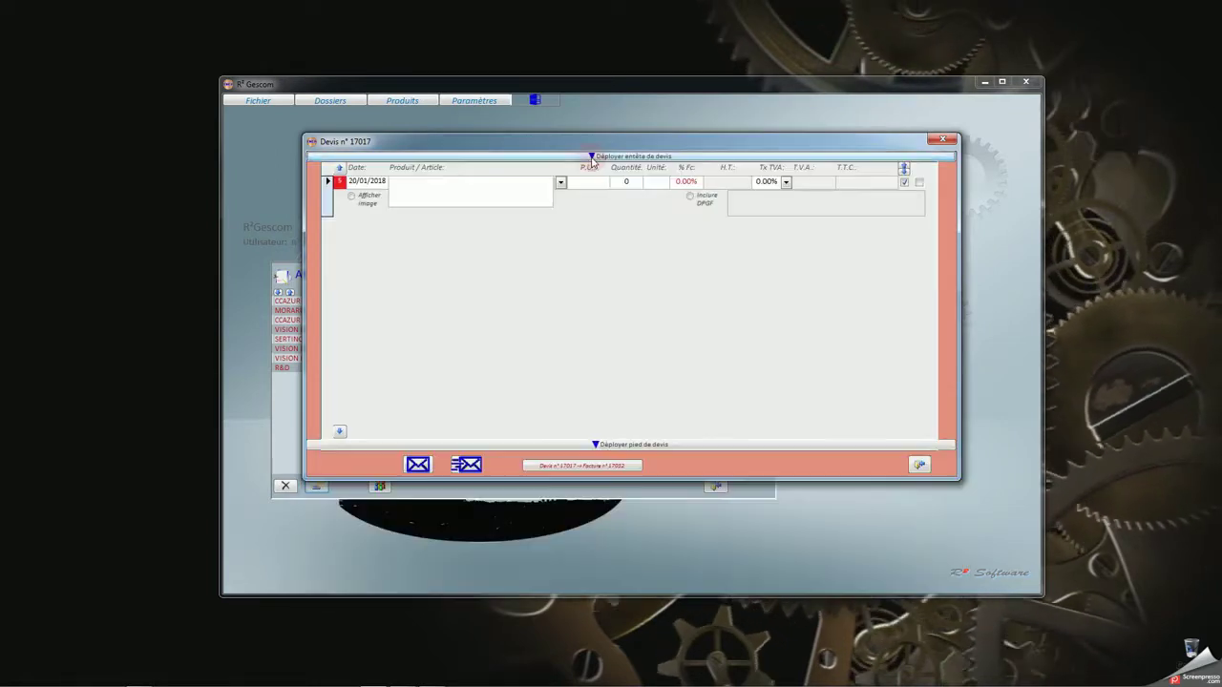
Add Analyse fonctionnelle with quantity 4 as the quote's first line
click(622, 445)
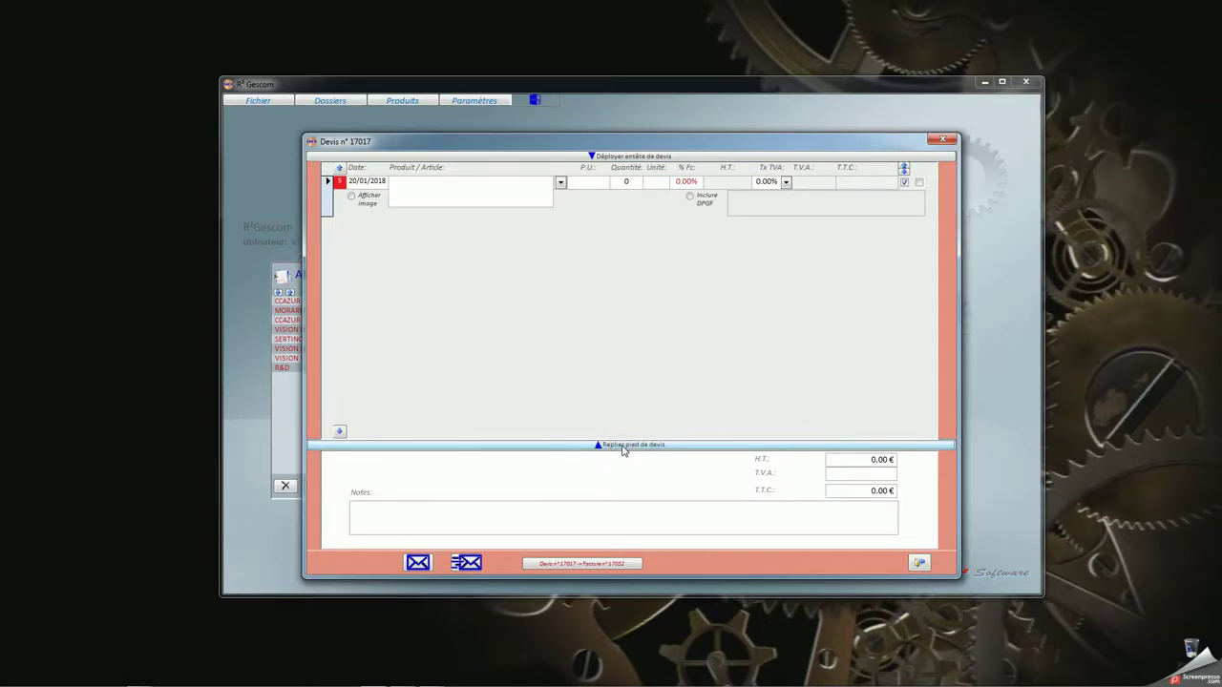
click(621, 445)
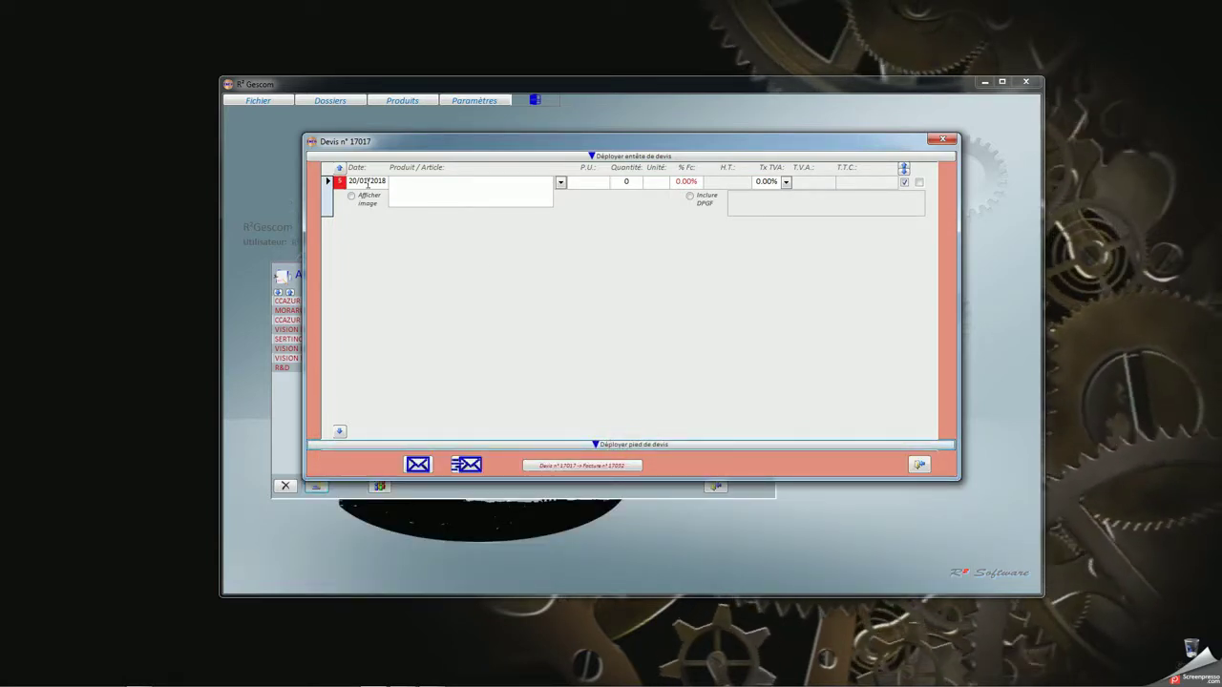
click(562, 182)
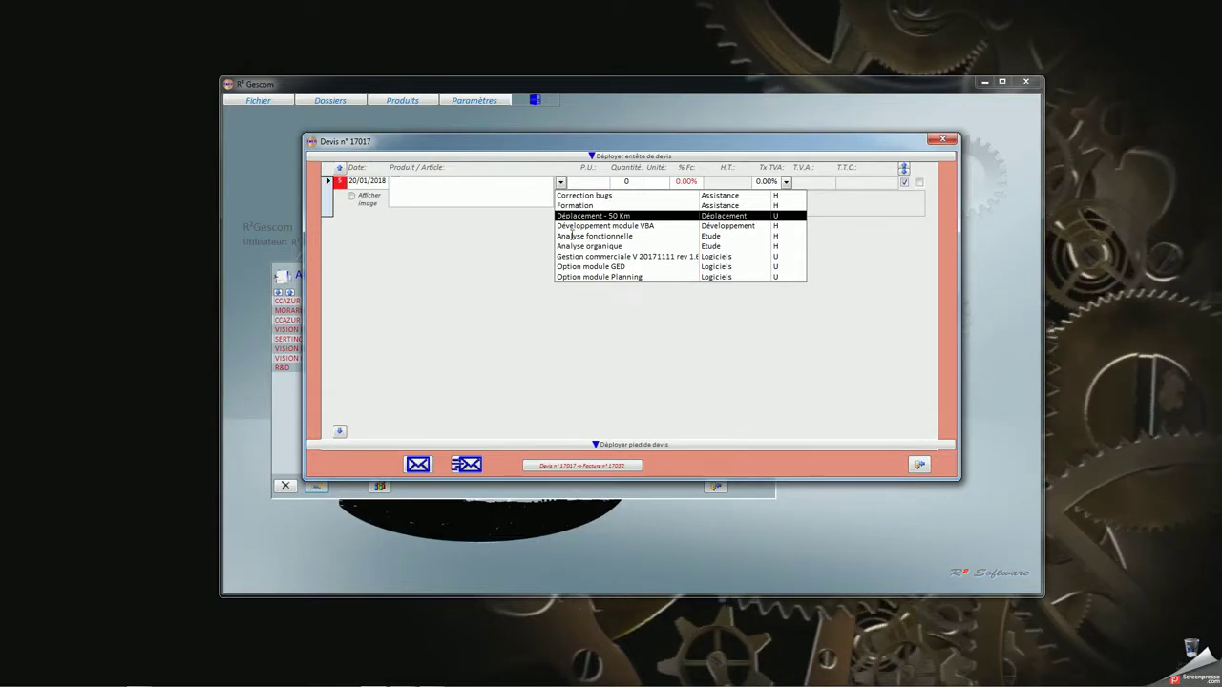
click(583, 236)
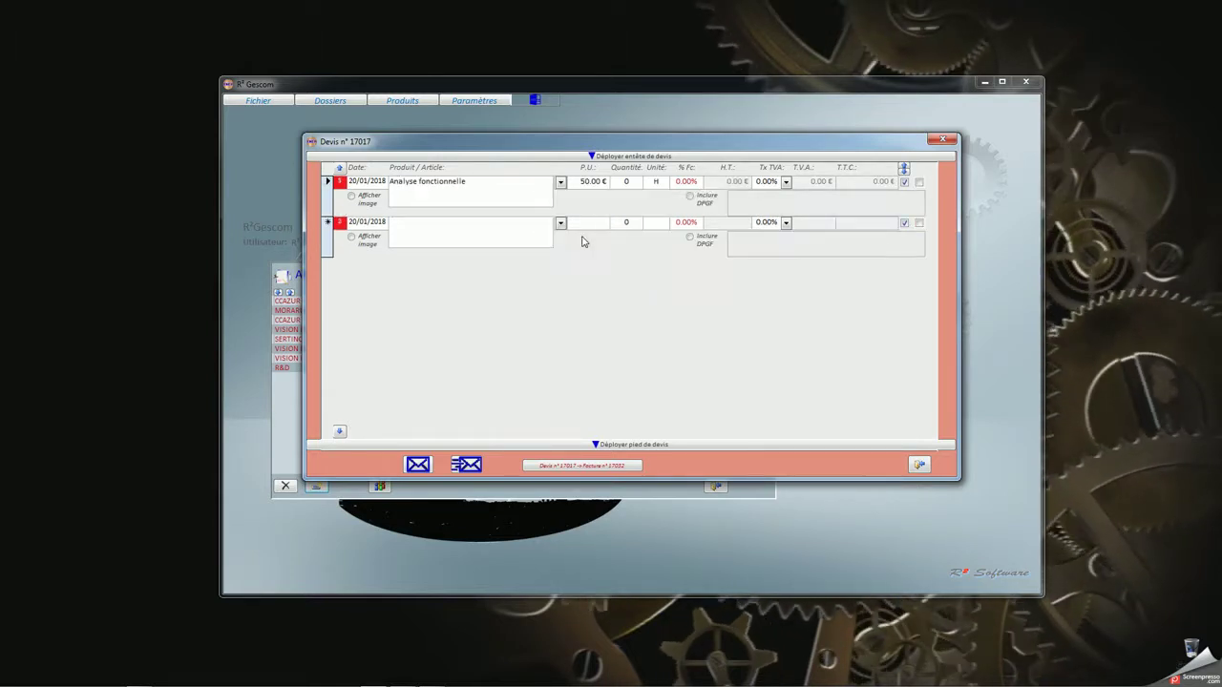
click(621, 184)
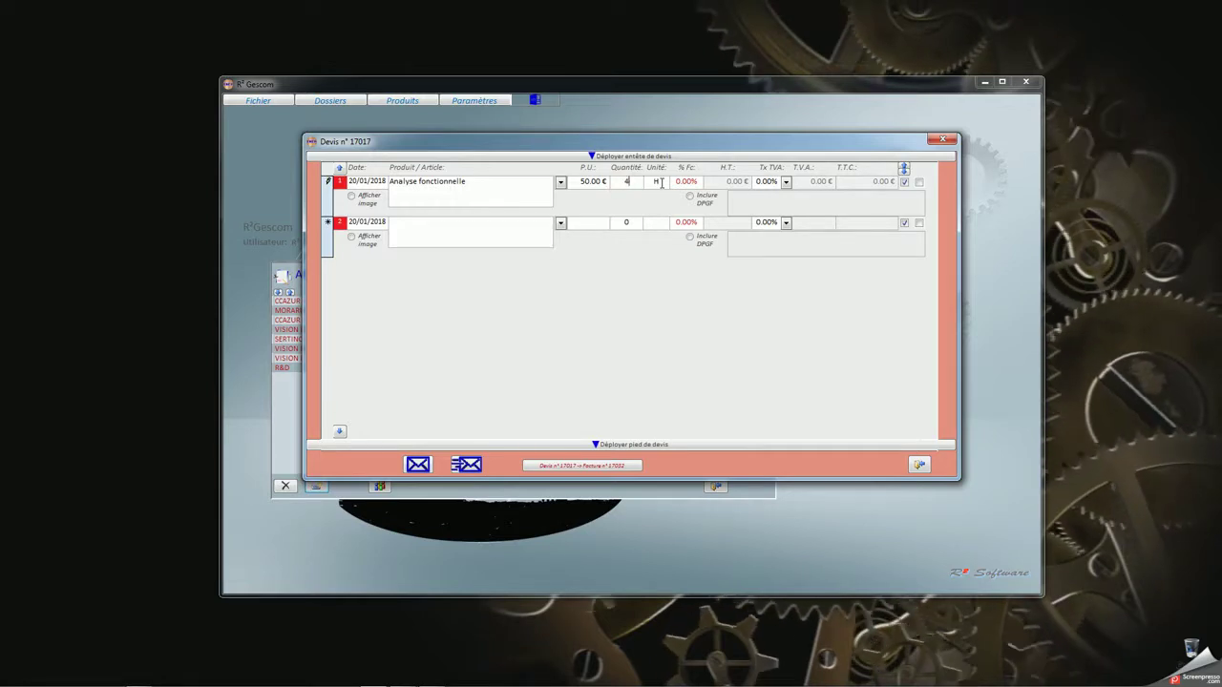
text(4)
key(Tab)
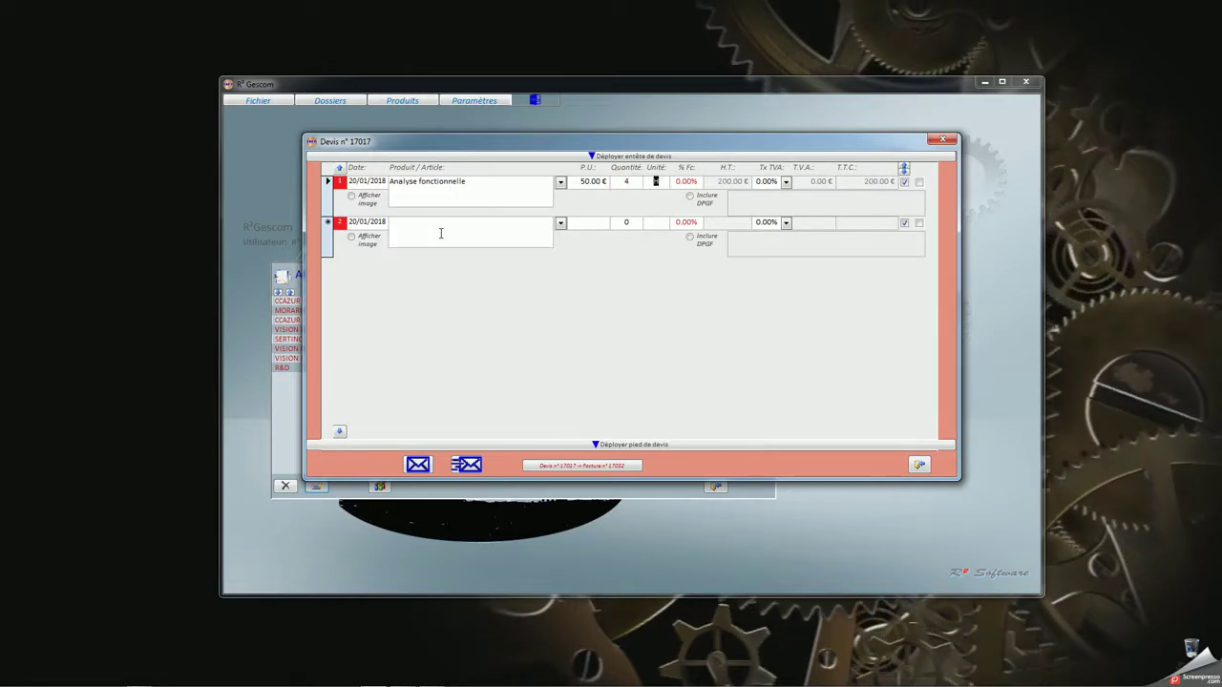
Add Analyse organique with quantity 4 as the second line
click(561, 223)
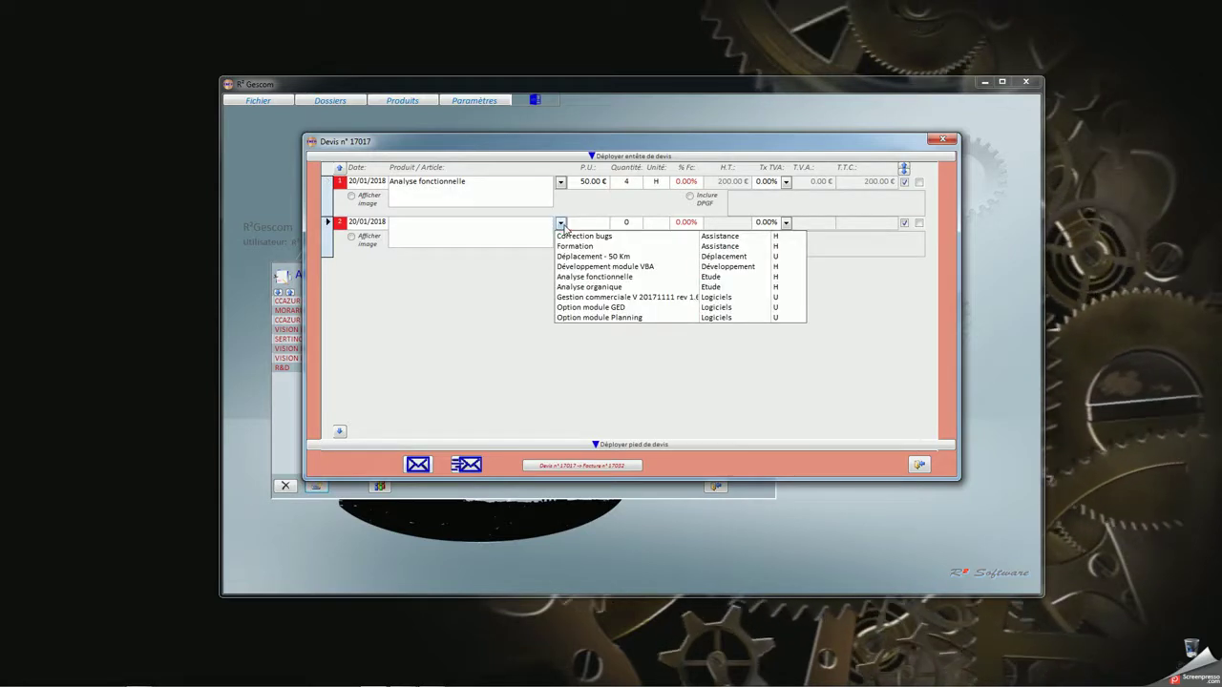
click(584, 287)
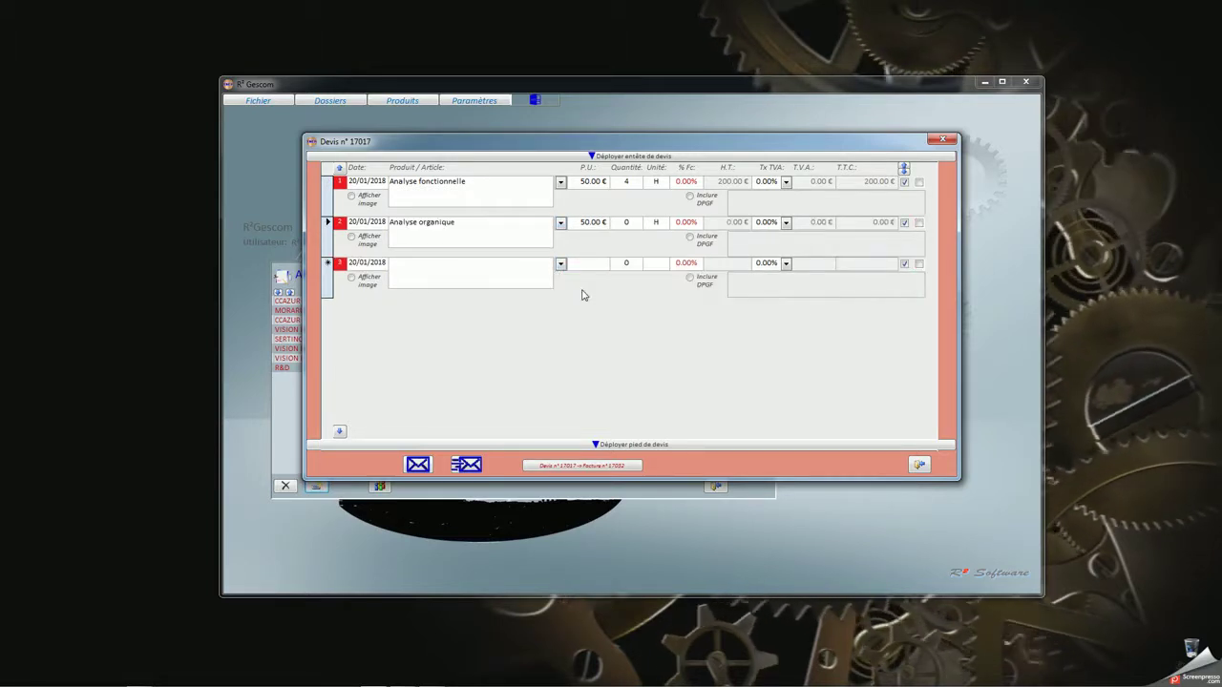
click(626, 222)
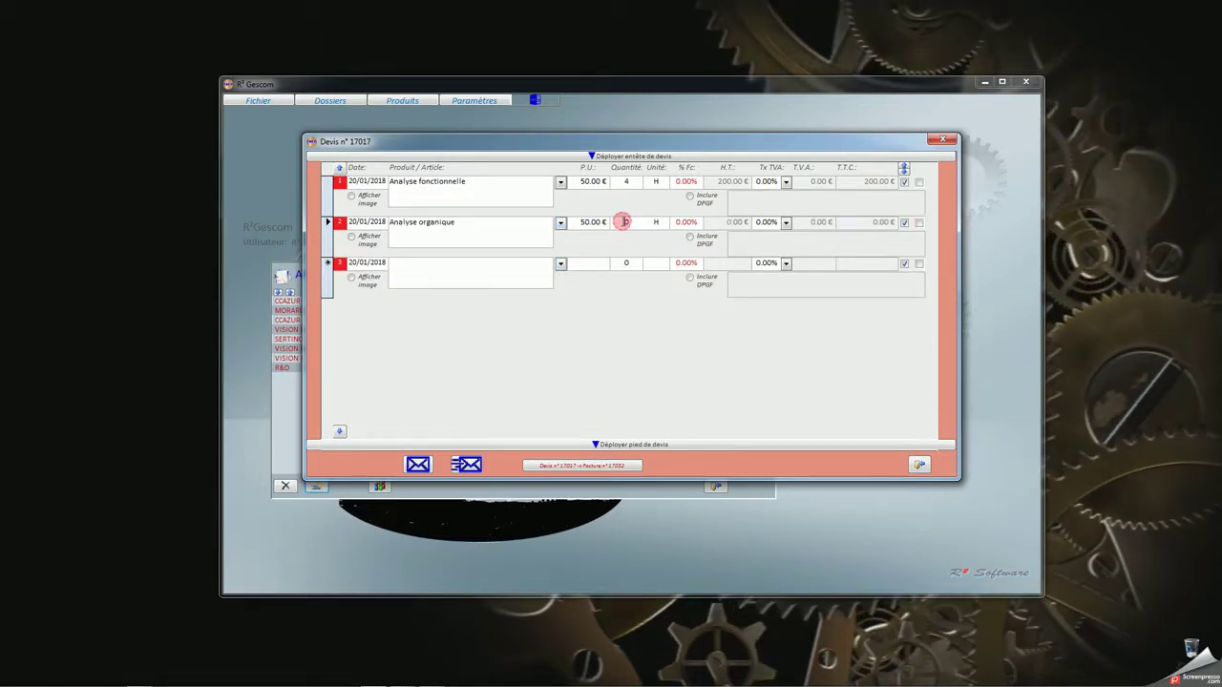
text(4)
key(Tab)
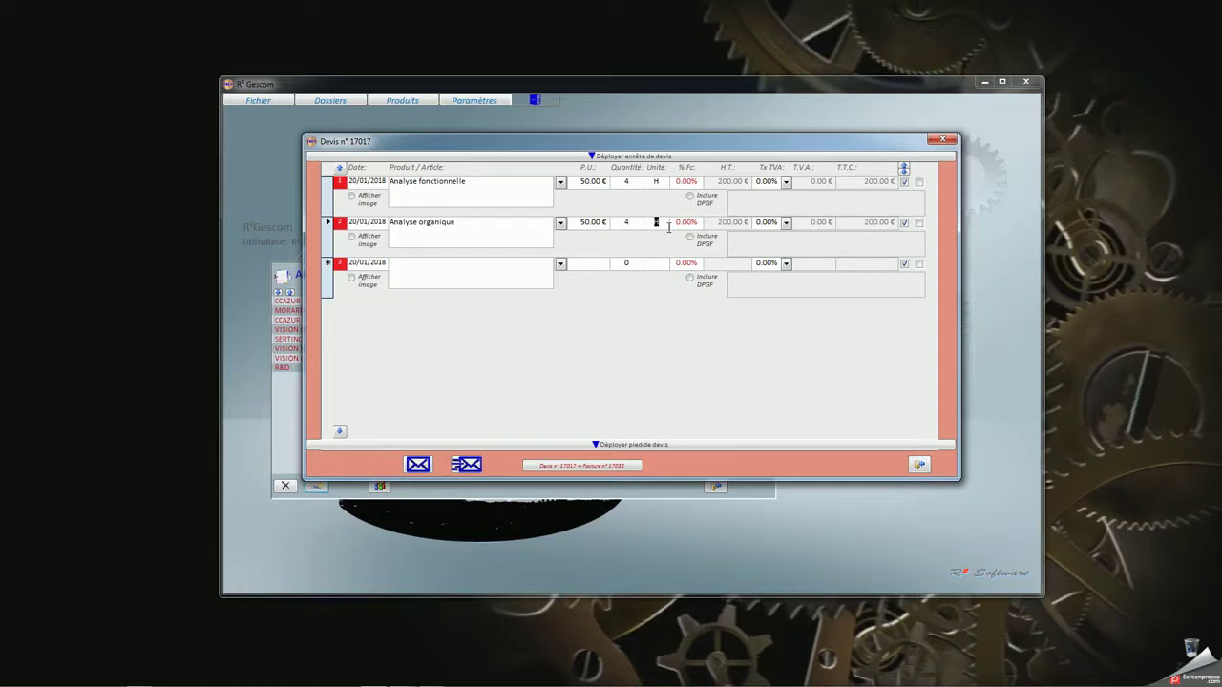
Add Développement module VBA with quantity 21 as the third line
click(560, 264)
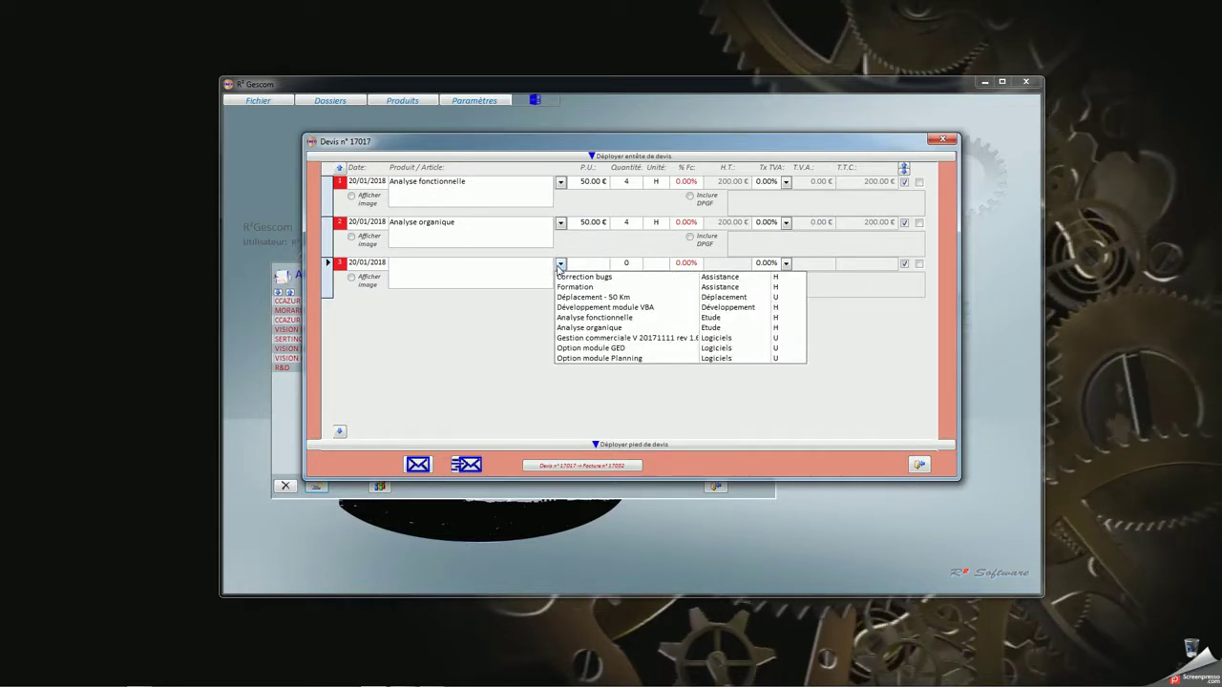
click(604, 308)
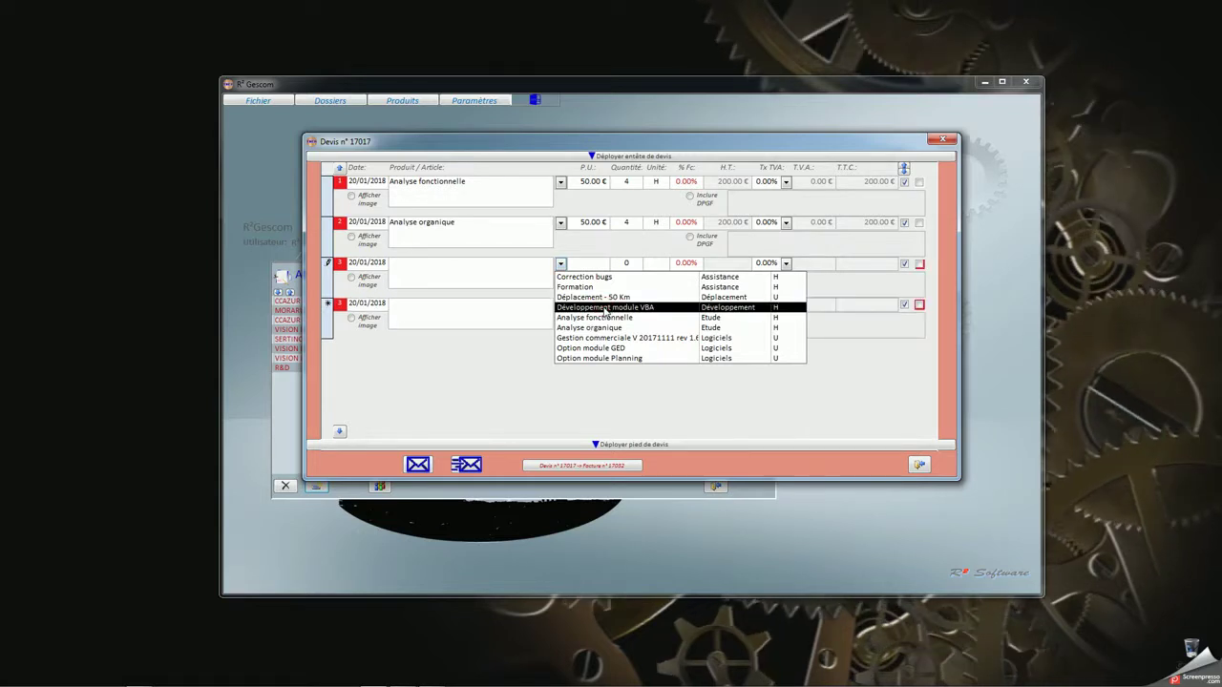
click(605, 308)
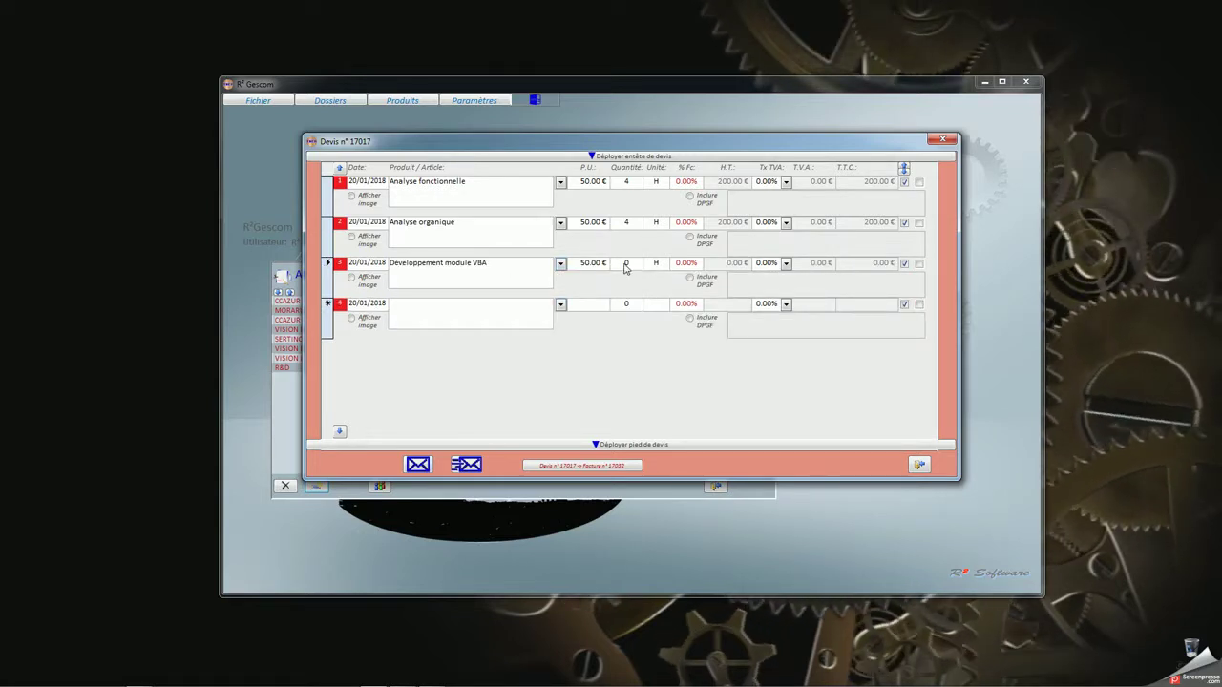
click(625, 265)
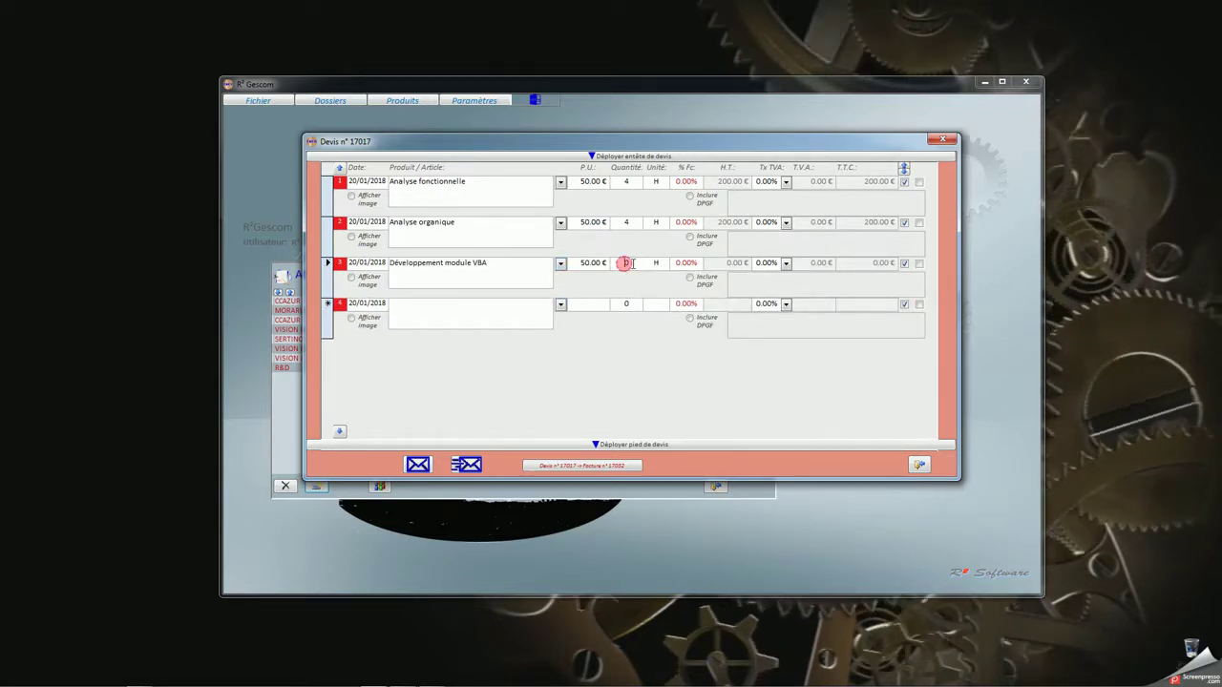
text(21)
key(Tab)
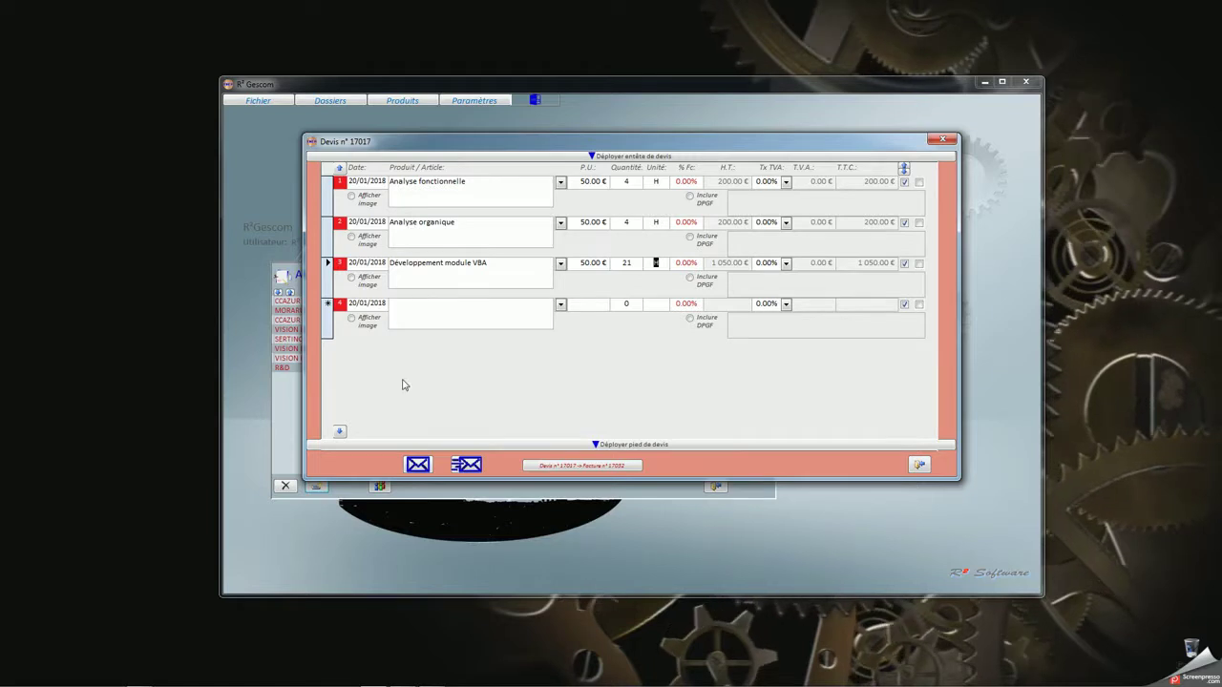
mouse_move(516, 150)
mouse_down()
mouse_move(518, 192)
mouse_move(516, 138)
mouse_up()
Generate quote 1801004 totalling 1 450.00 €, archive it in the GED, and review the preview
click(413, 456)
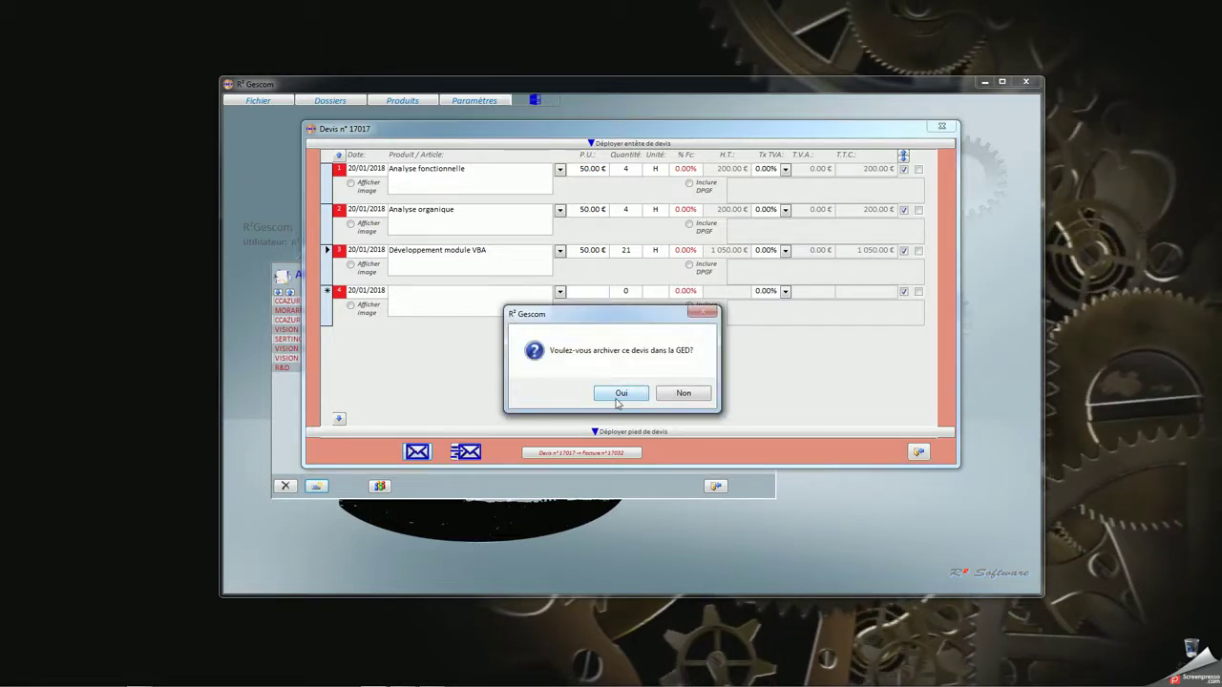
click(619, 393)
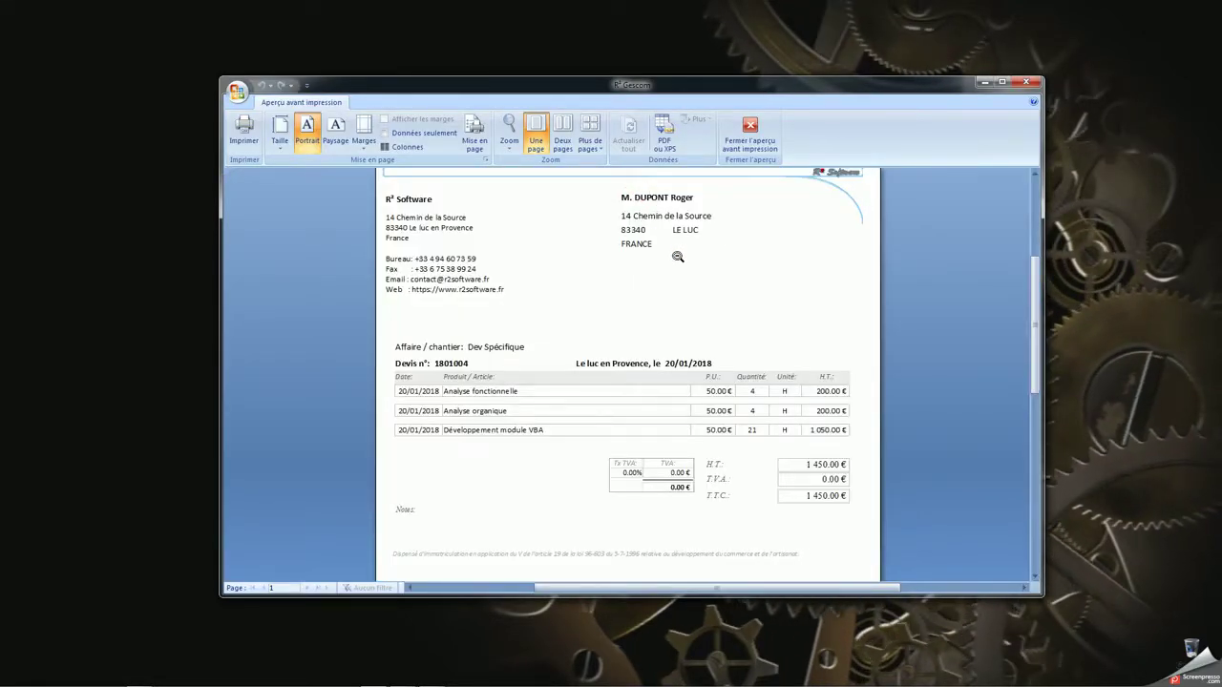
scroll(656, 352, down, 5)
scroll(655, 409, up, 4)
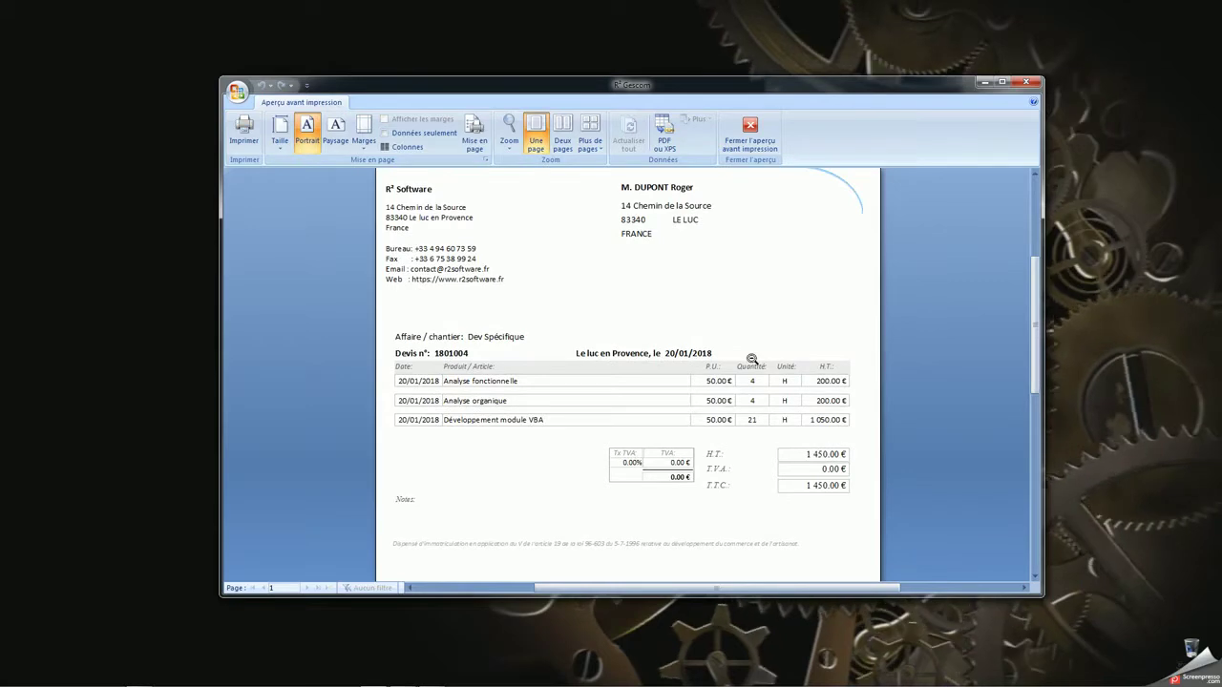
click(752, 143)
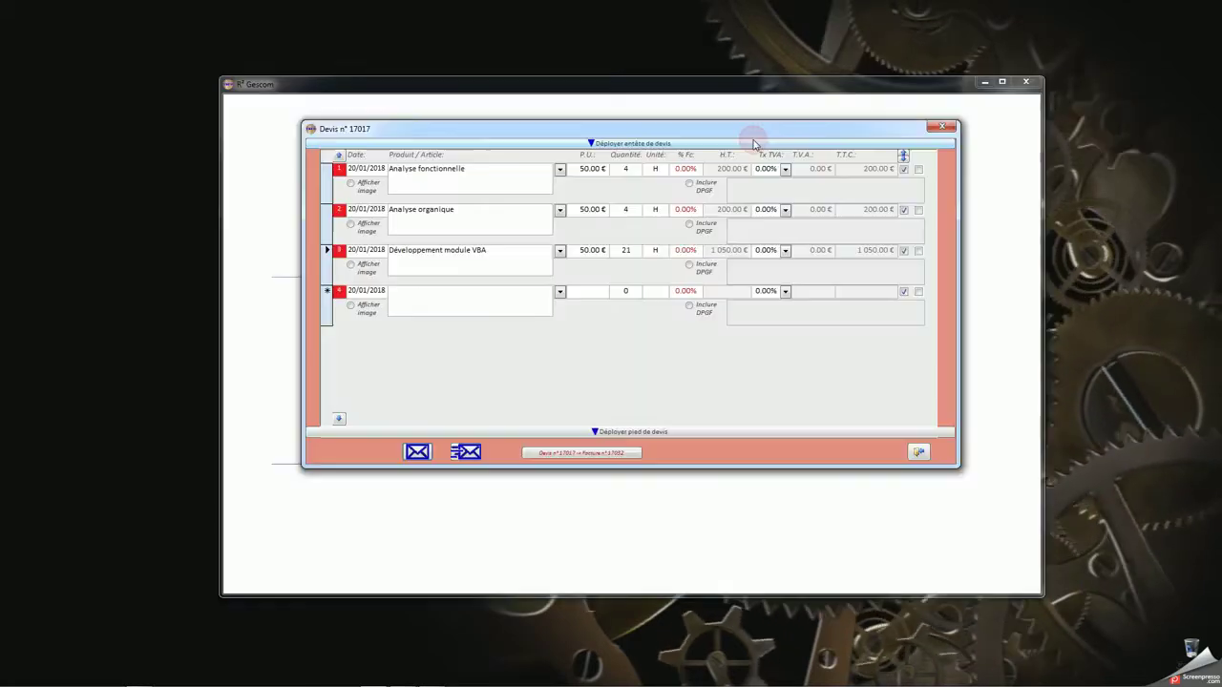
Email quote 1801004 to the client, acknowledge the sent confirmation, and return to the affaire
click(466, 452)
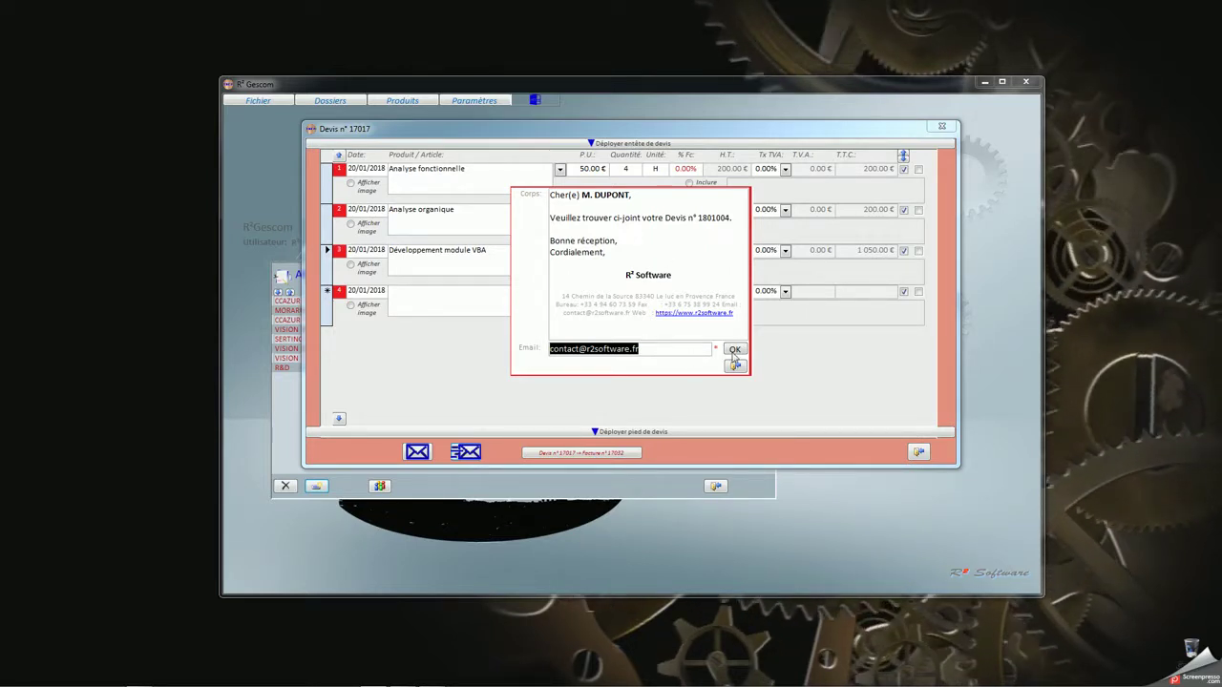
click(734, 352)
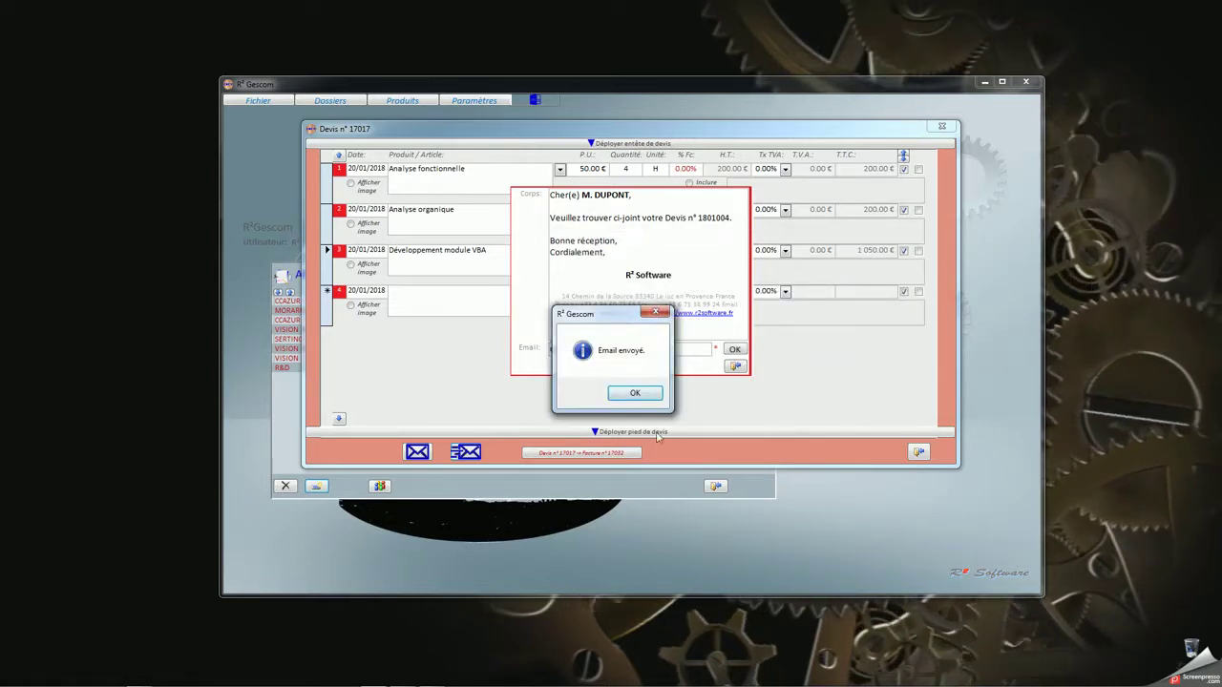
click(634, 392)
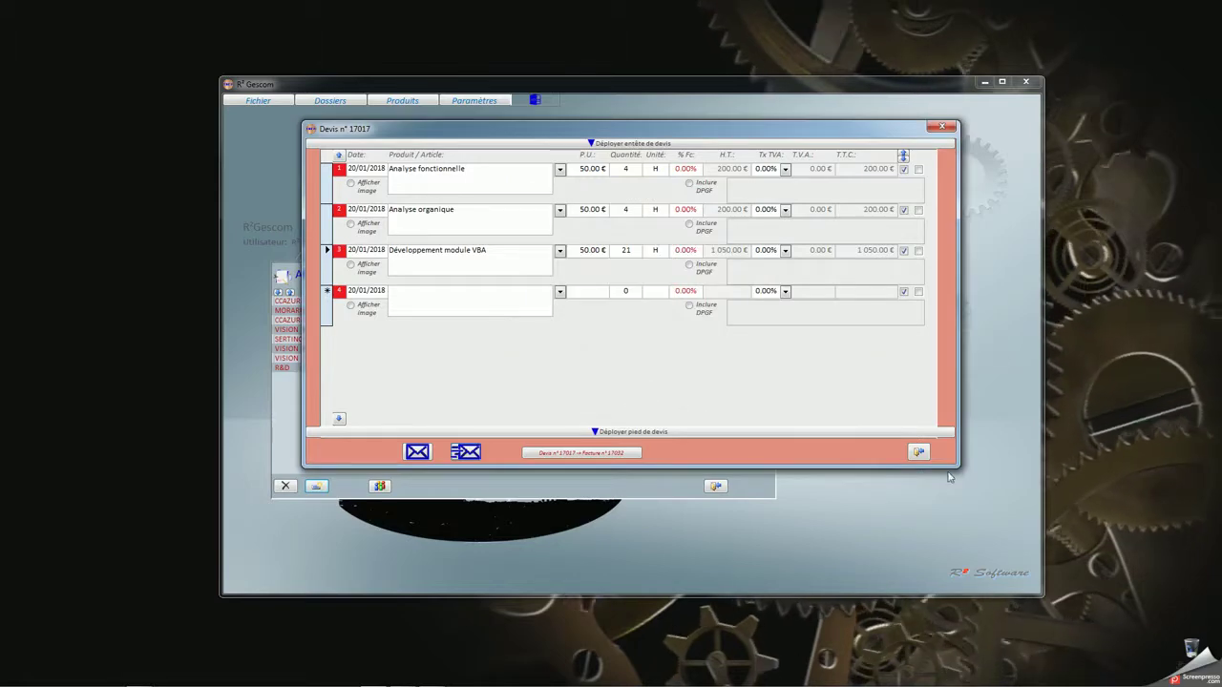
click(917, 452)
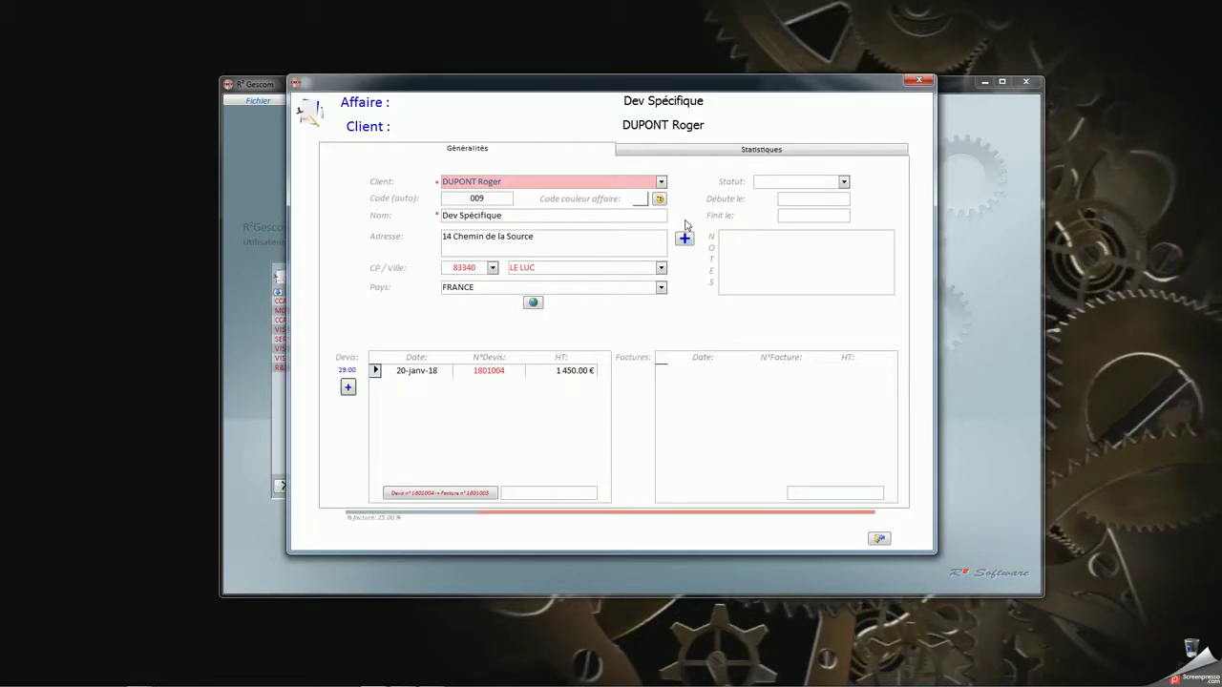
Open Devis n° 1801004.pdf from the affaire's GED folder, check the 1 450.00 € total, and close it
click(684, 216)
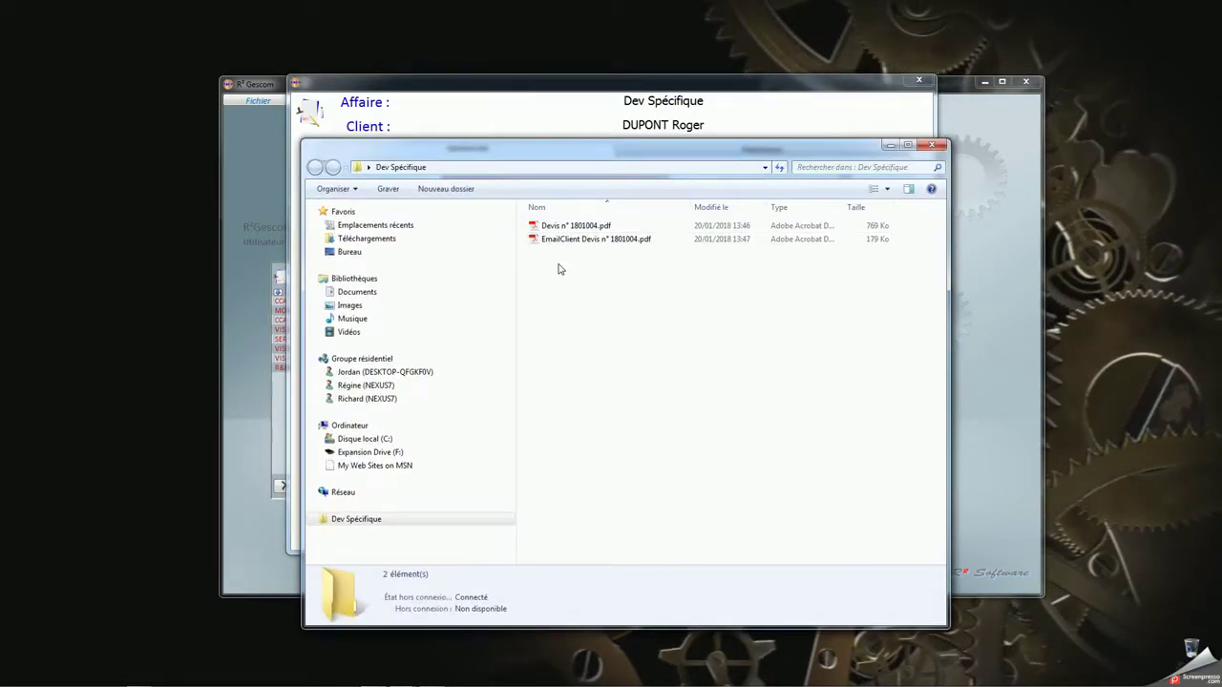
click(560, 229)
double_click(561, 229)
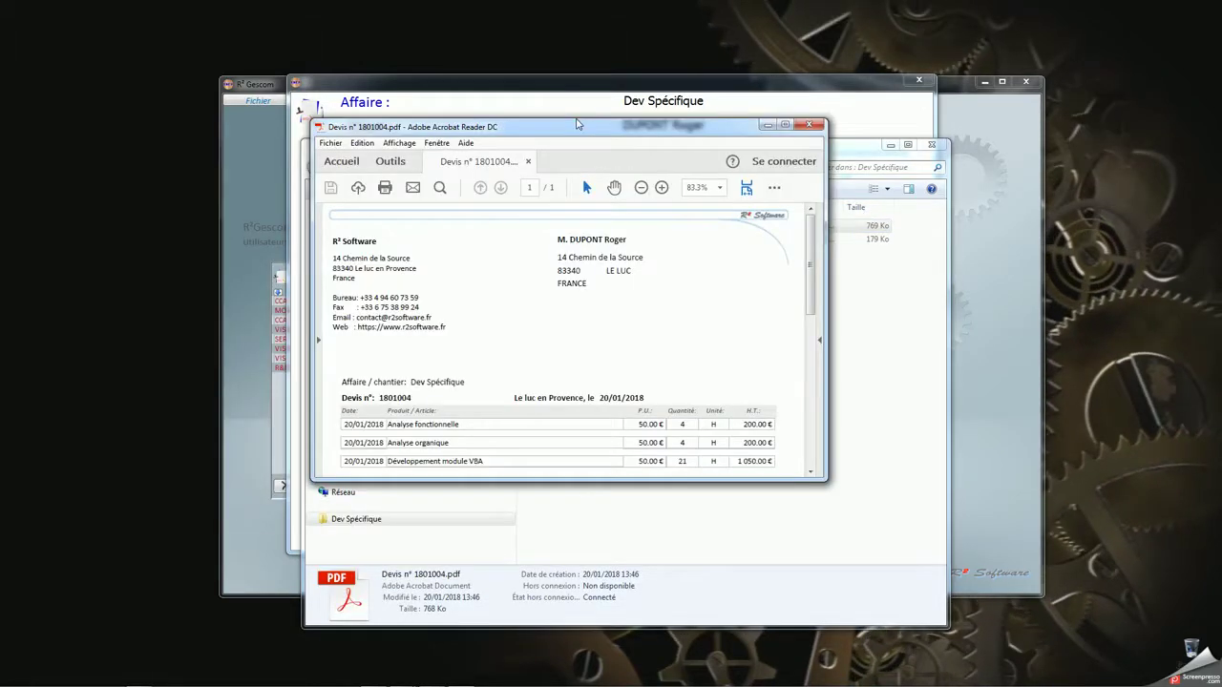
drag(648, 459, 648, 626)
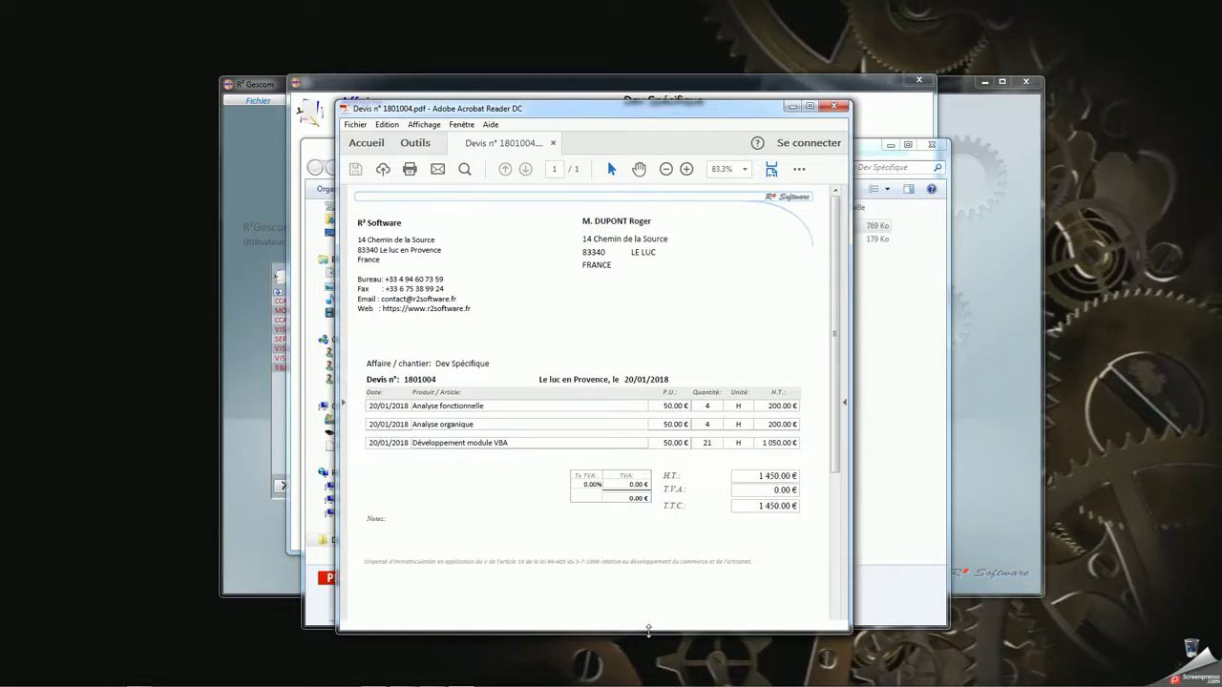
scroll(655, 292, down, 3)
scroll(655, 292, up, 3)
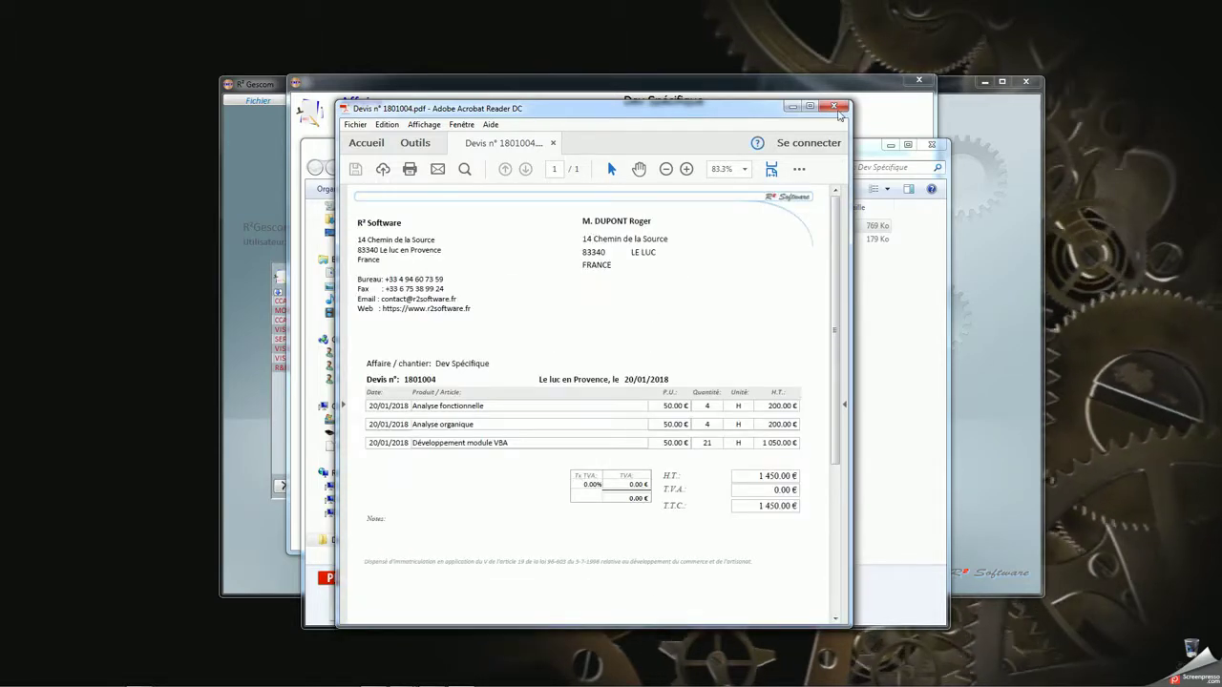
click(834, 106)
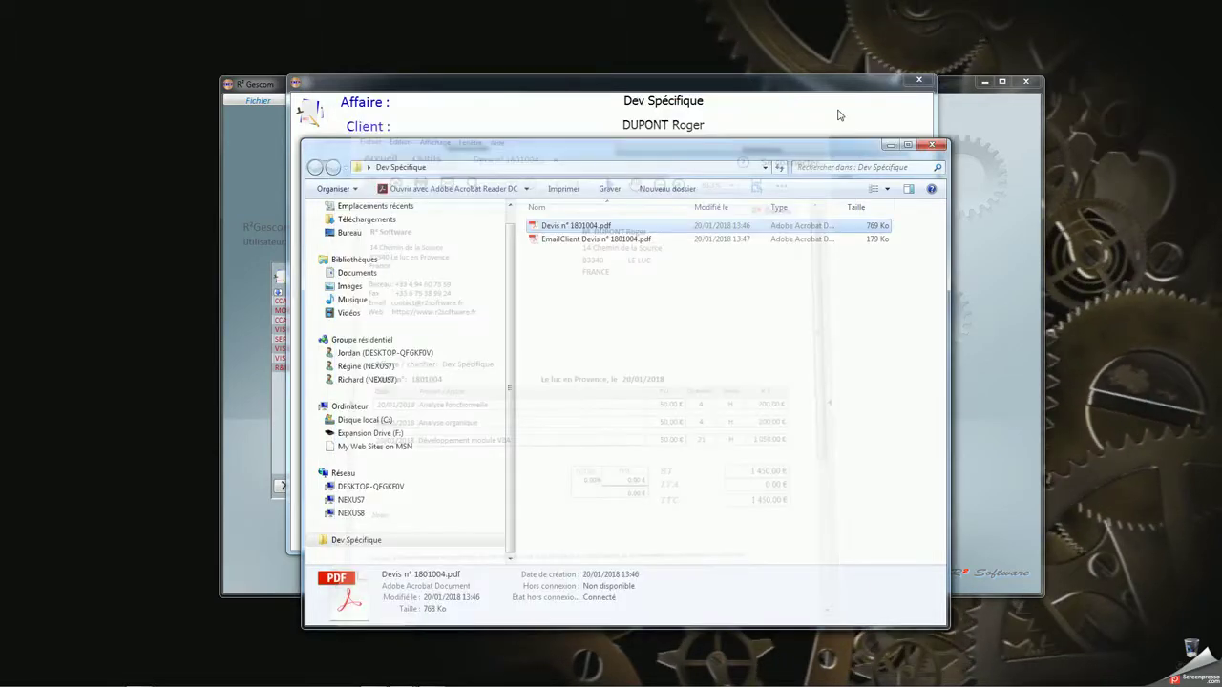
Check the archived e-mail PDF, then delete both quote PDFs and close the emptied Dev Spécifique folder
double_click(568, 241)
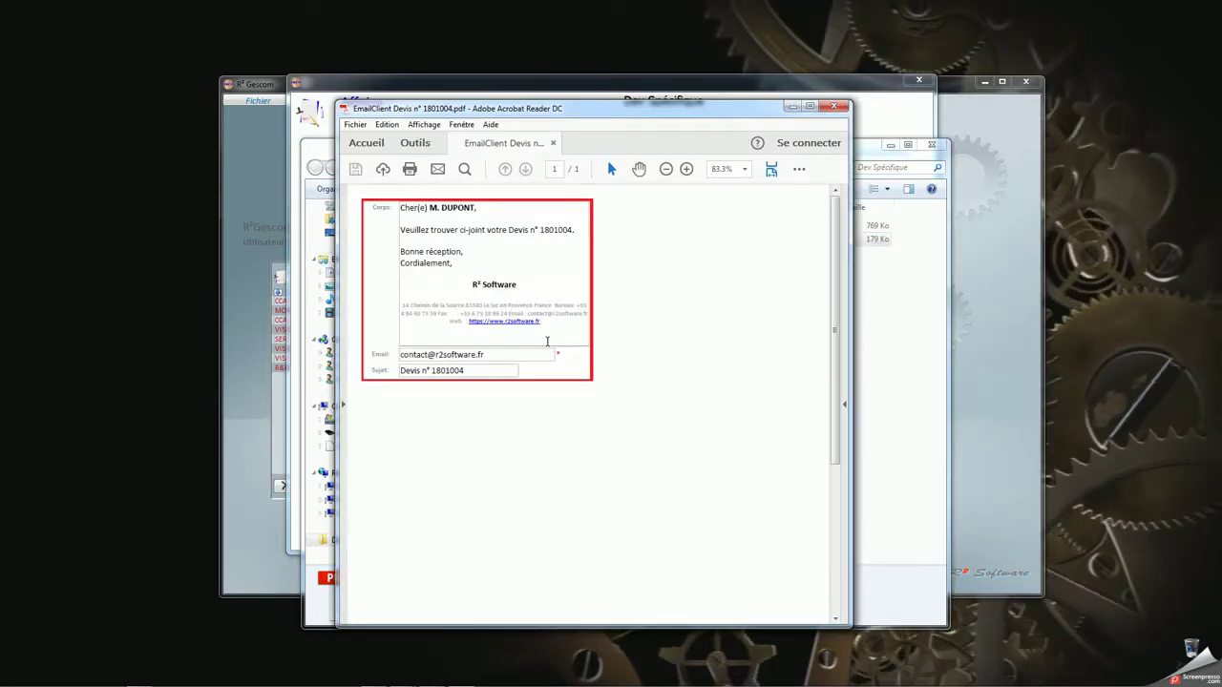
click(837, 107)
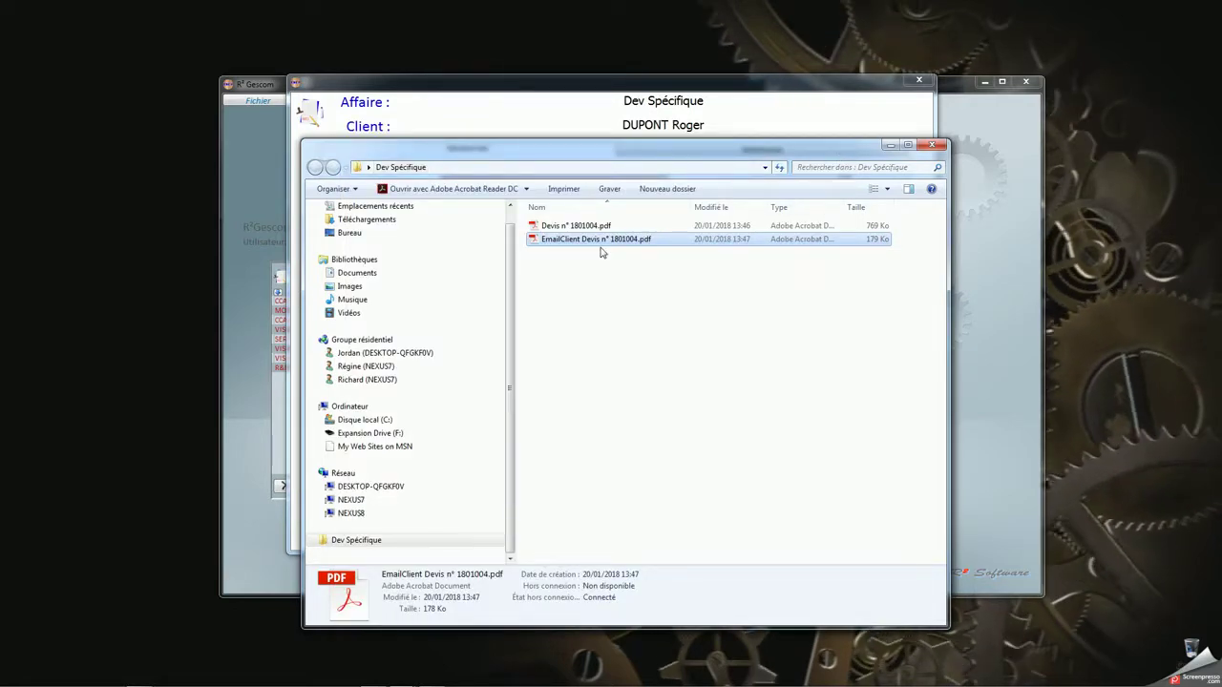
drag(600, 284, 549, 217)
key(Delete)
click(662, 360)
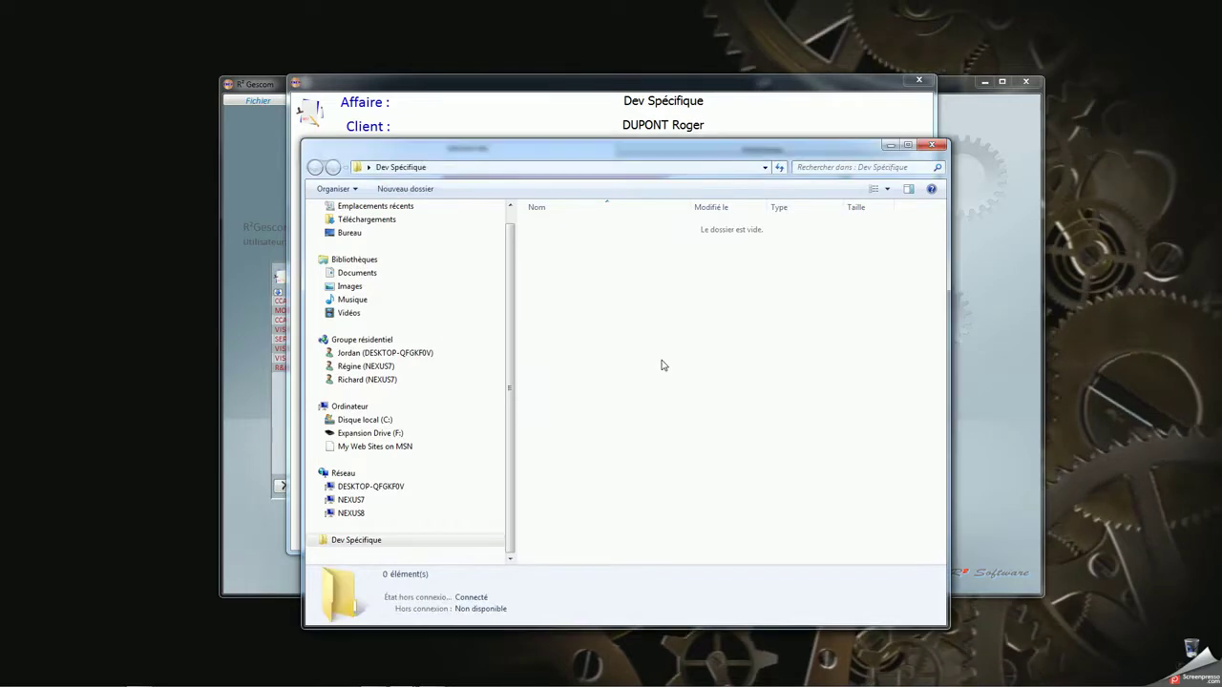
click(933, 144)
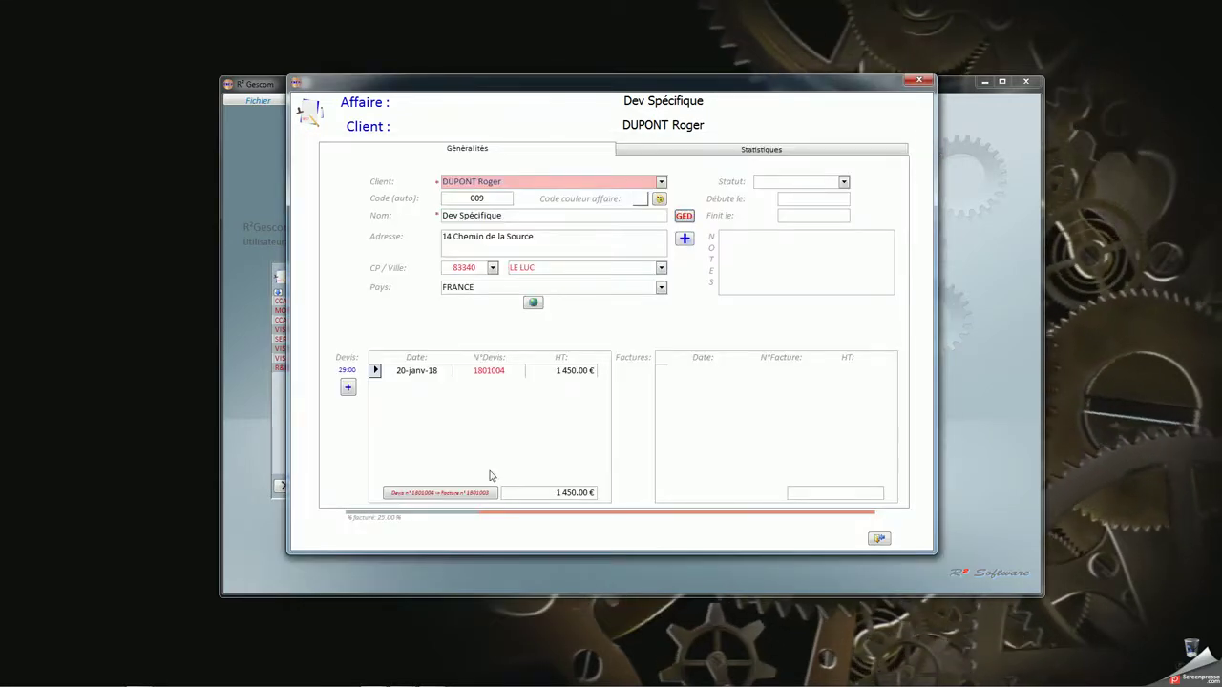
Reopen quote 1801004, enable Inclure DPGF on the Analyse organique line, and search 'lorem ipsum' in Chrome
double_click(495, 370)
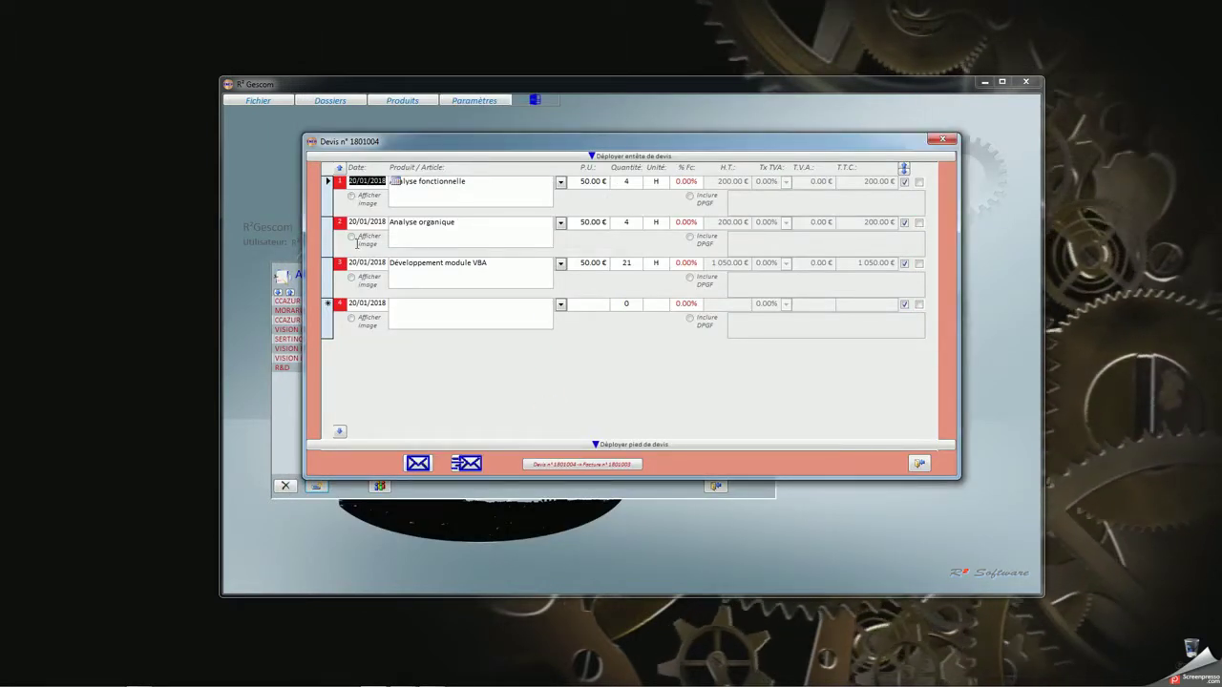
click(352, 239)
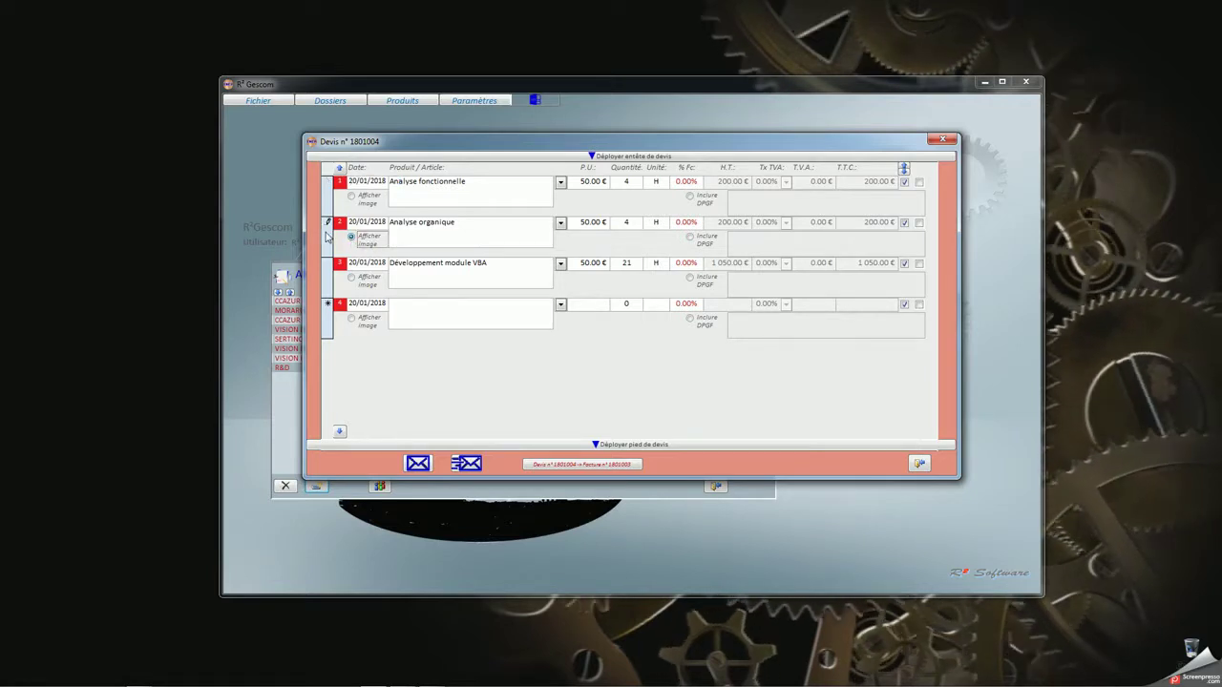
click(335, 233)
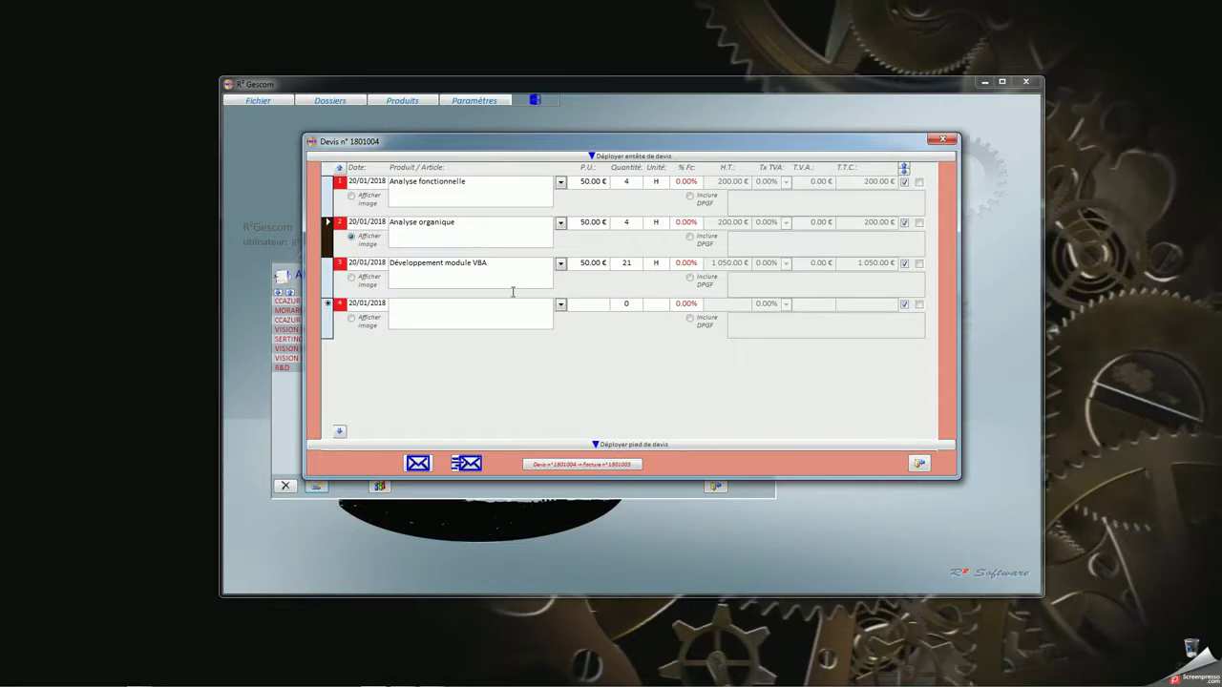
click(692, 237)
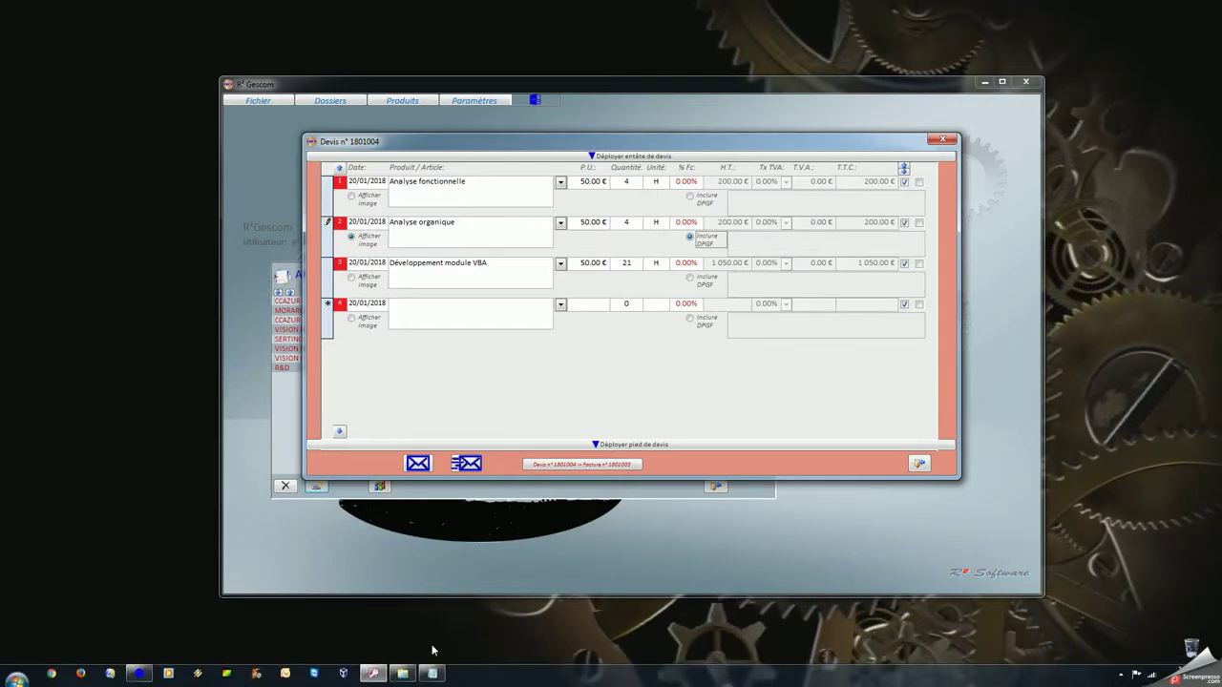
click(52, 659)
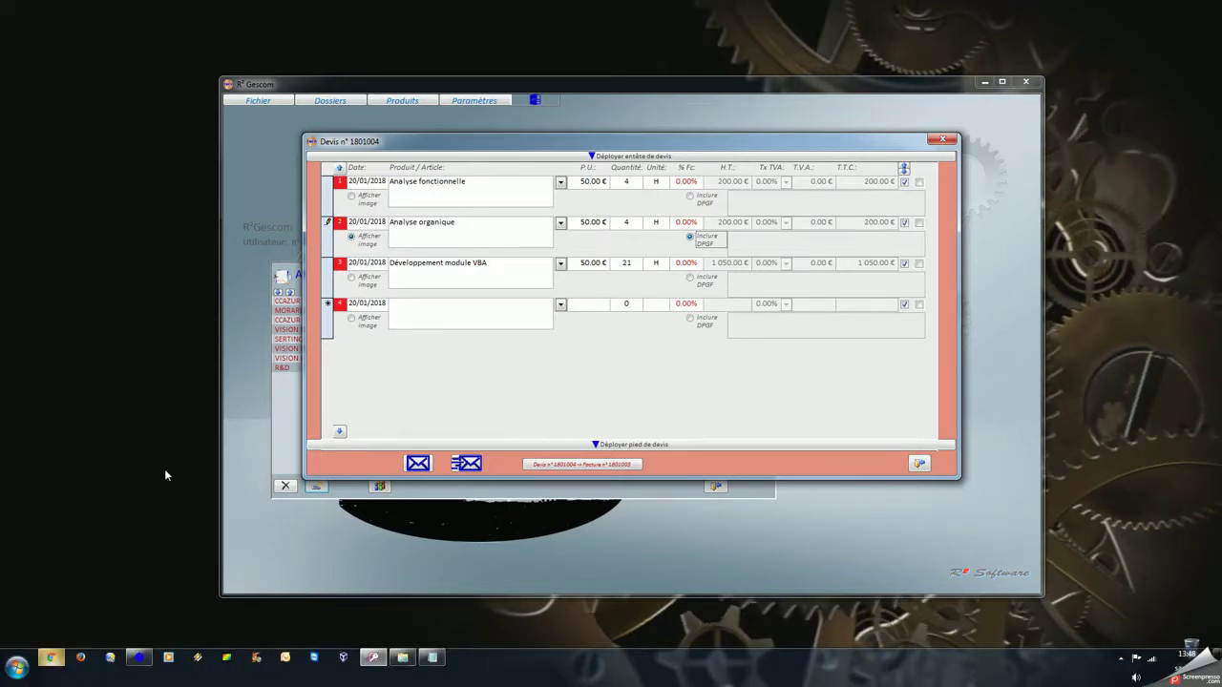
text(lorem ipsum)
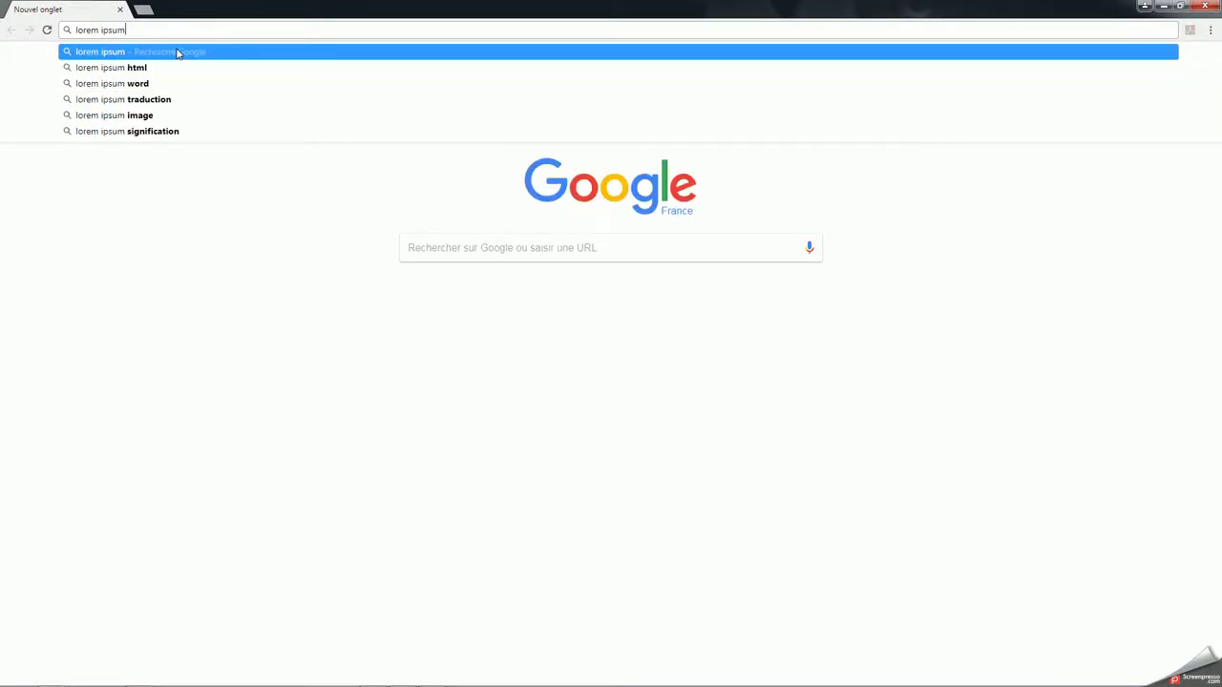
Copy the 'Pourquoi l'utiliser?' paragraph from fr.lipsum.com, then close Chrome
click(176, 52)
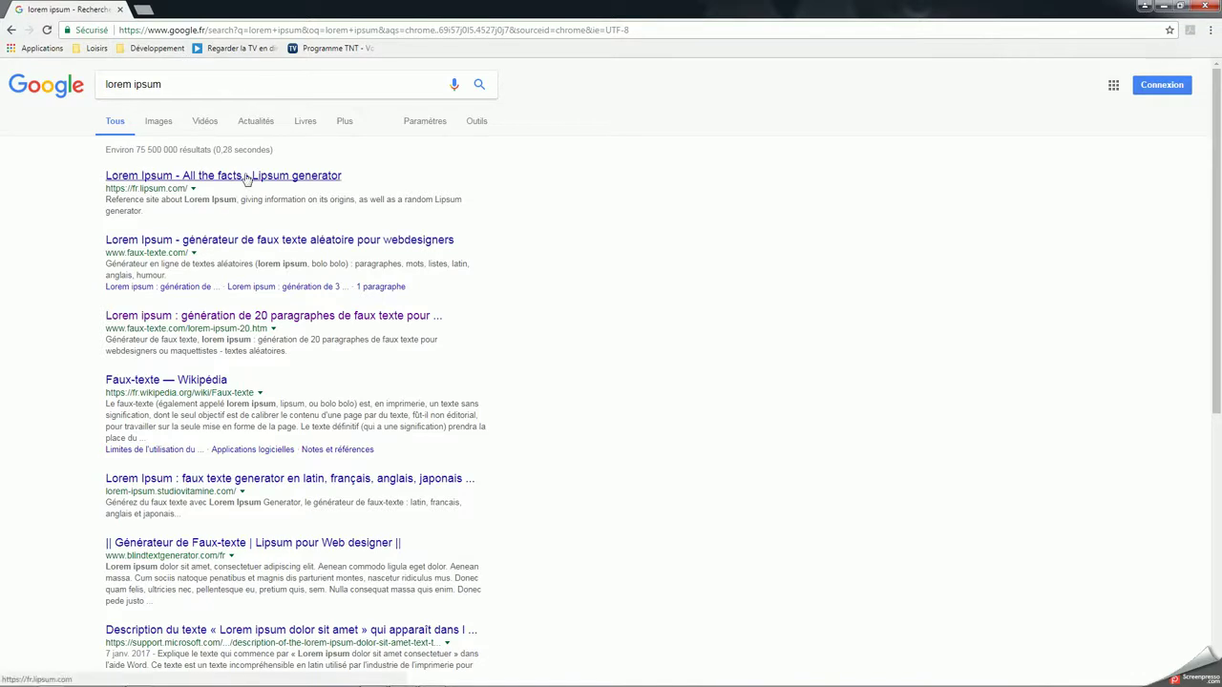
click(246, 176)
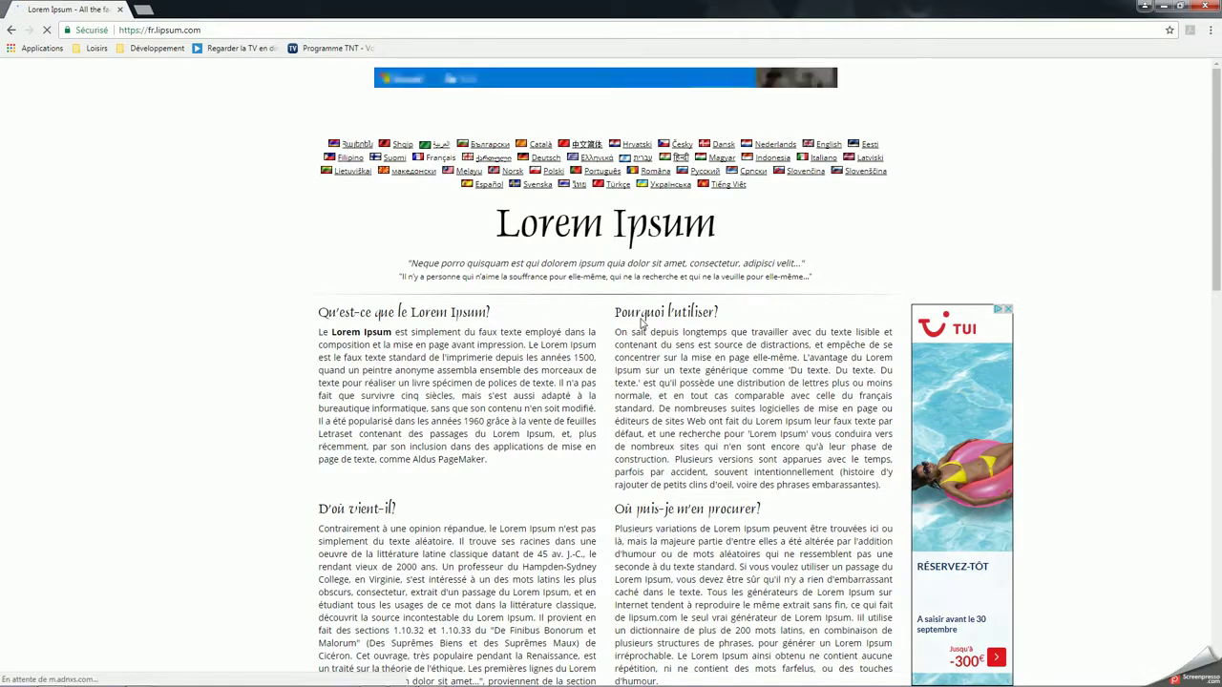
drag(616, 333, 885, 488)
key(ctrl+c)
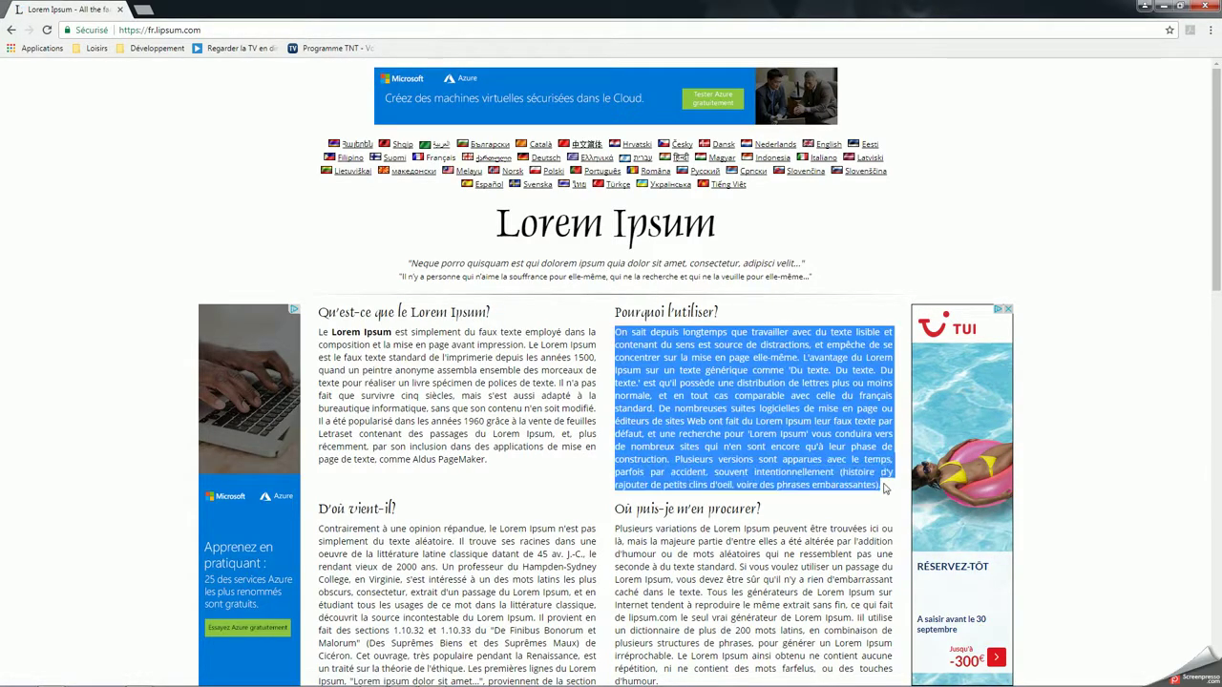
right_click(704, 356)
click(758, 368)
click(1209, 7)
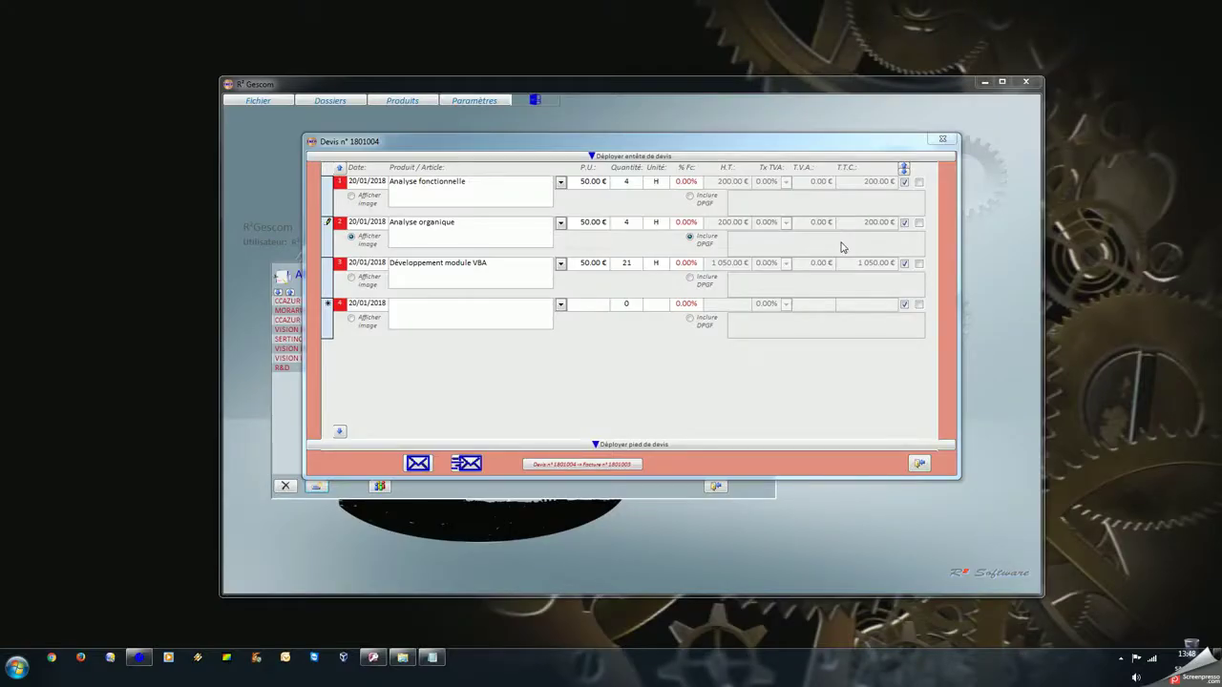
Paste the copied lorem ipsum paragraph into the Analyse organique line's DPGF text
click(787, 244)
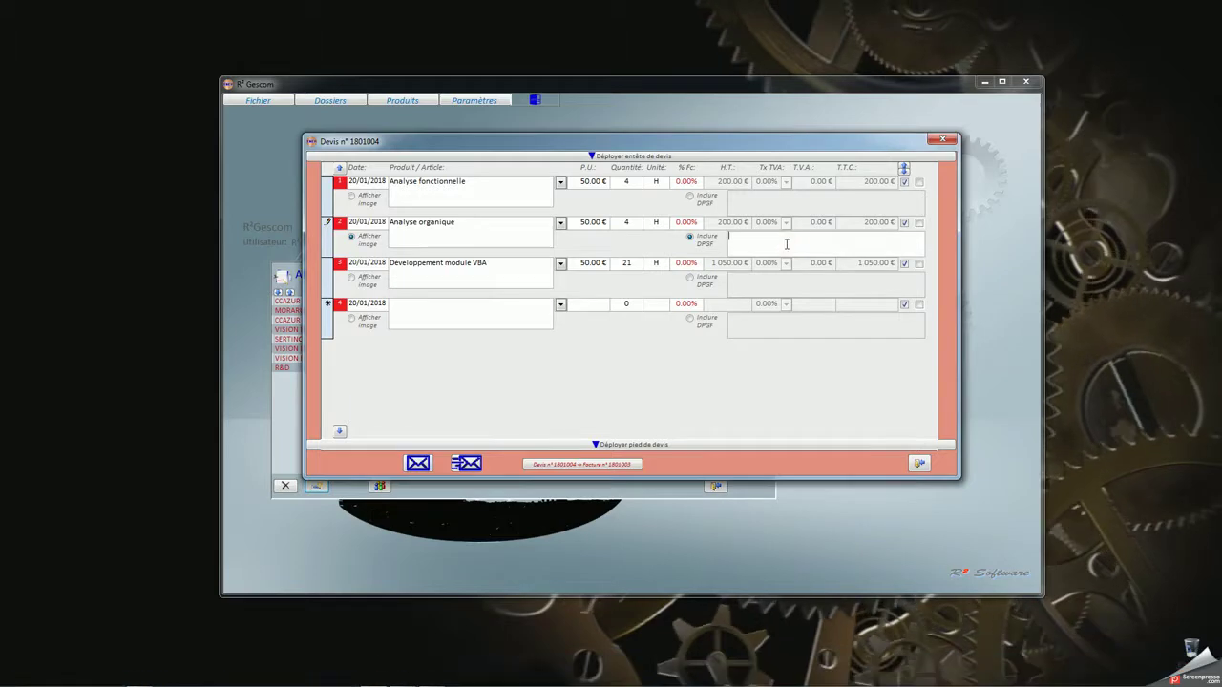
double_click(786, 244)
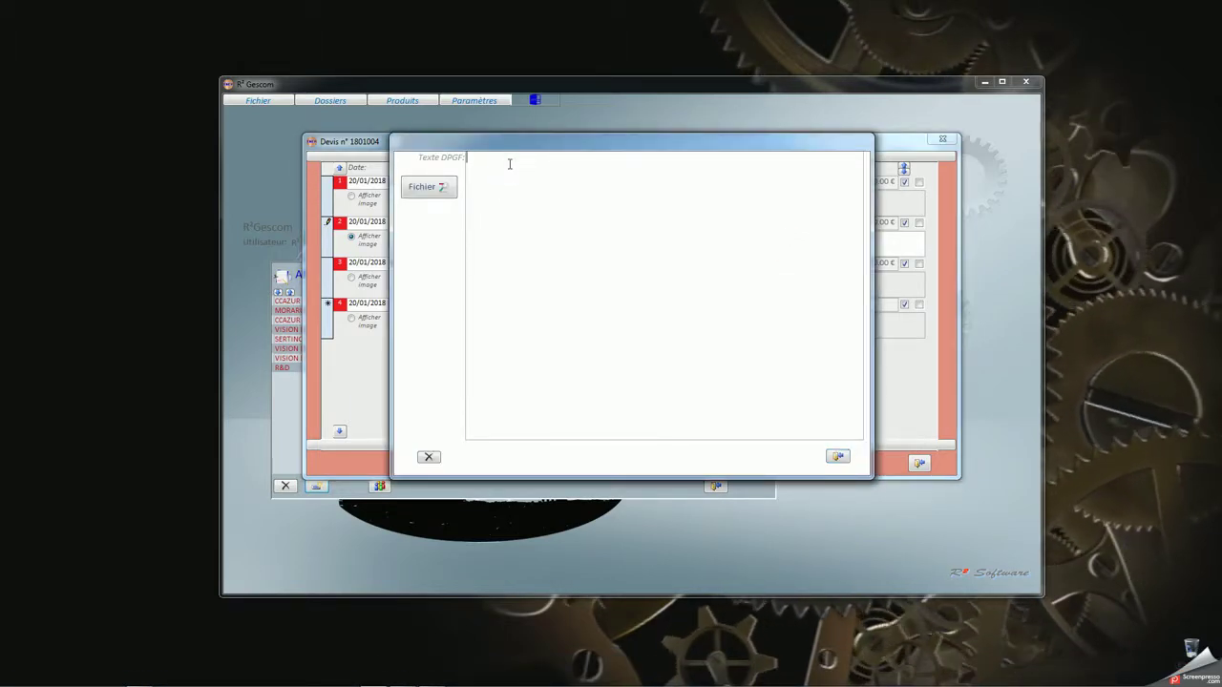
key(ctrl+v)
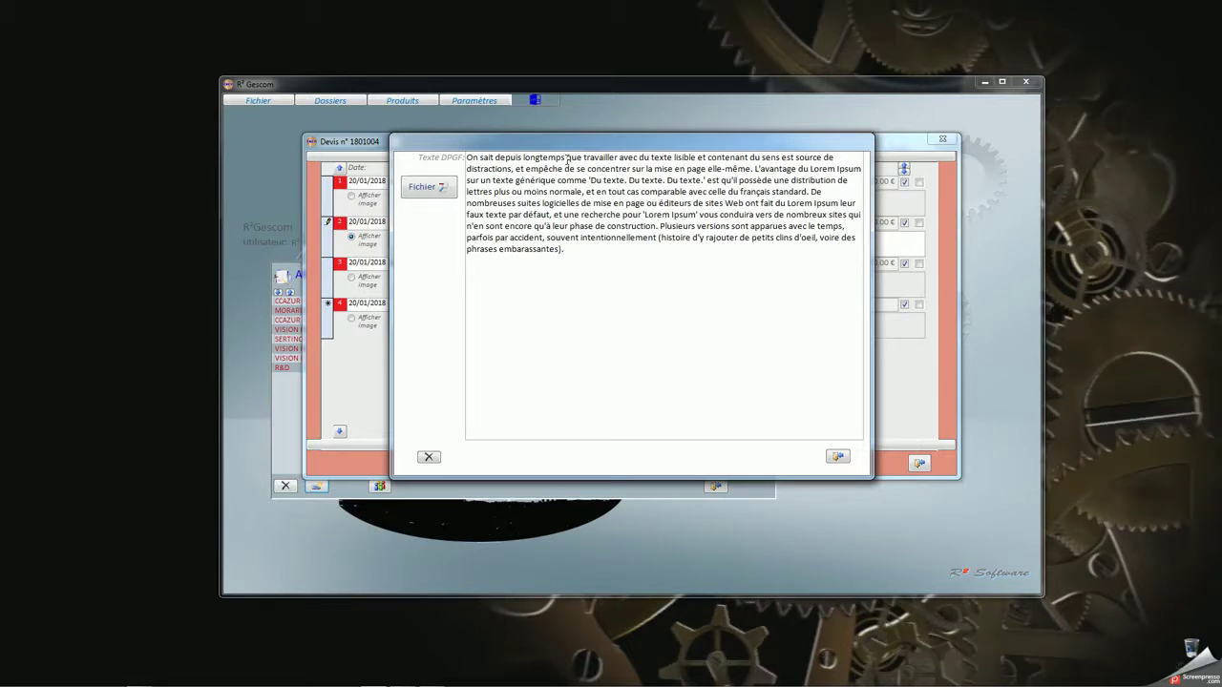
Format the word 'empêche' in red, size 12, italic
double_click(536, 169)
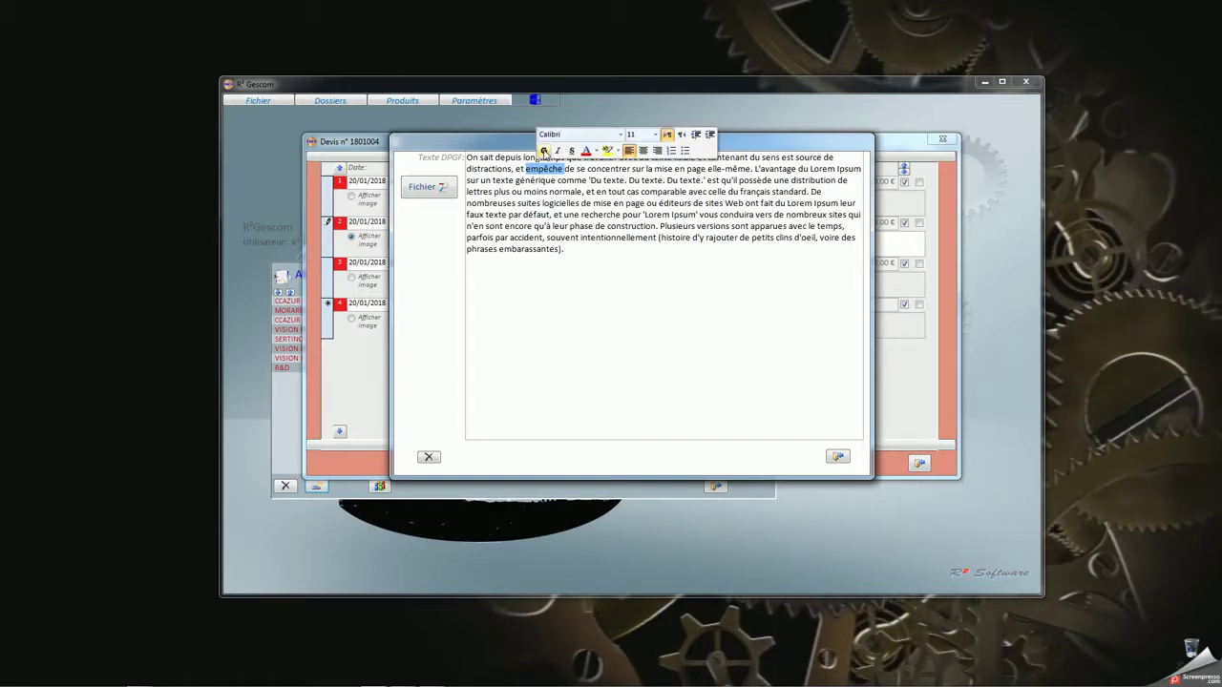
click(586, 153)
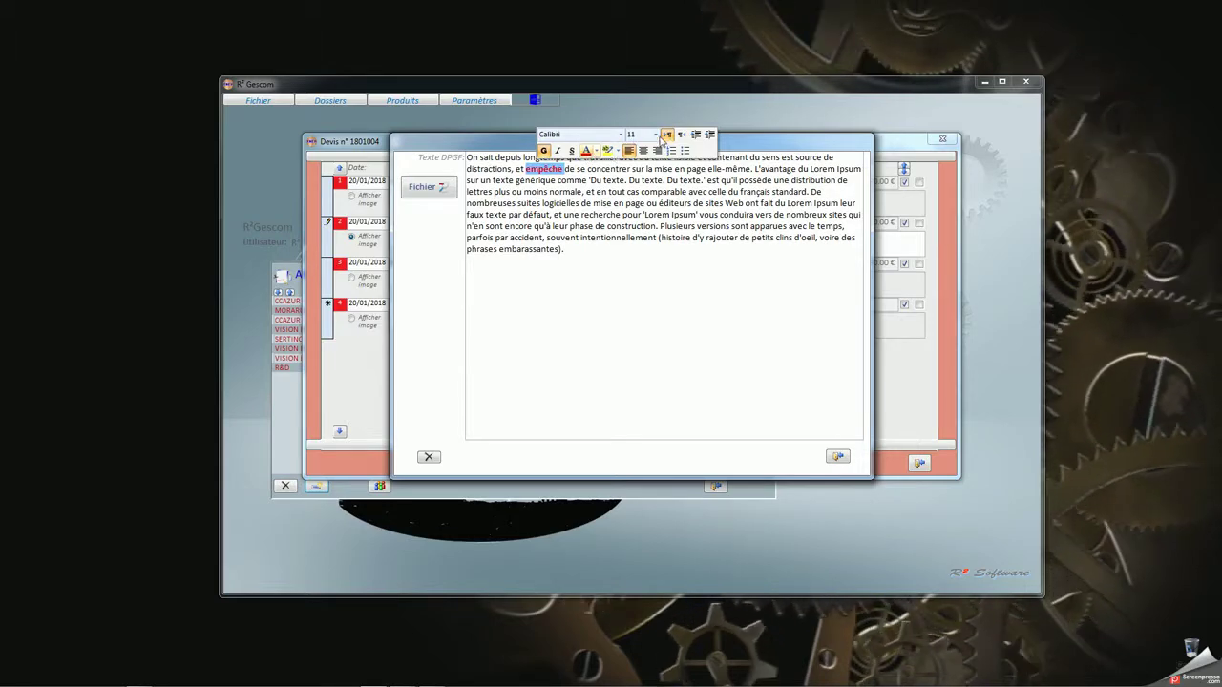
click(655, 135)
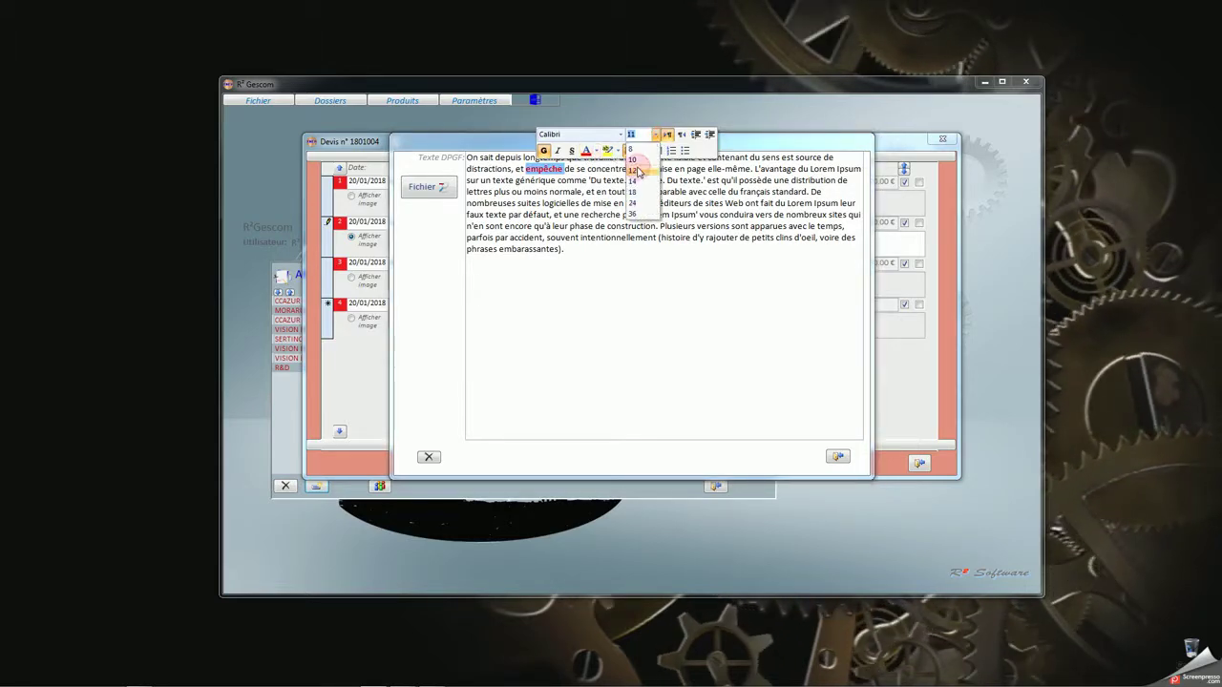
click(634, 169)
click(557, 151)
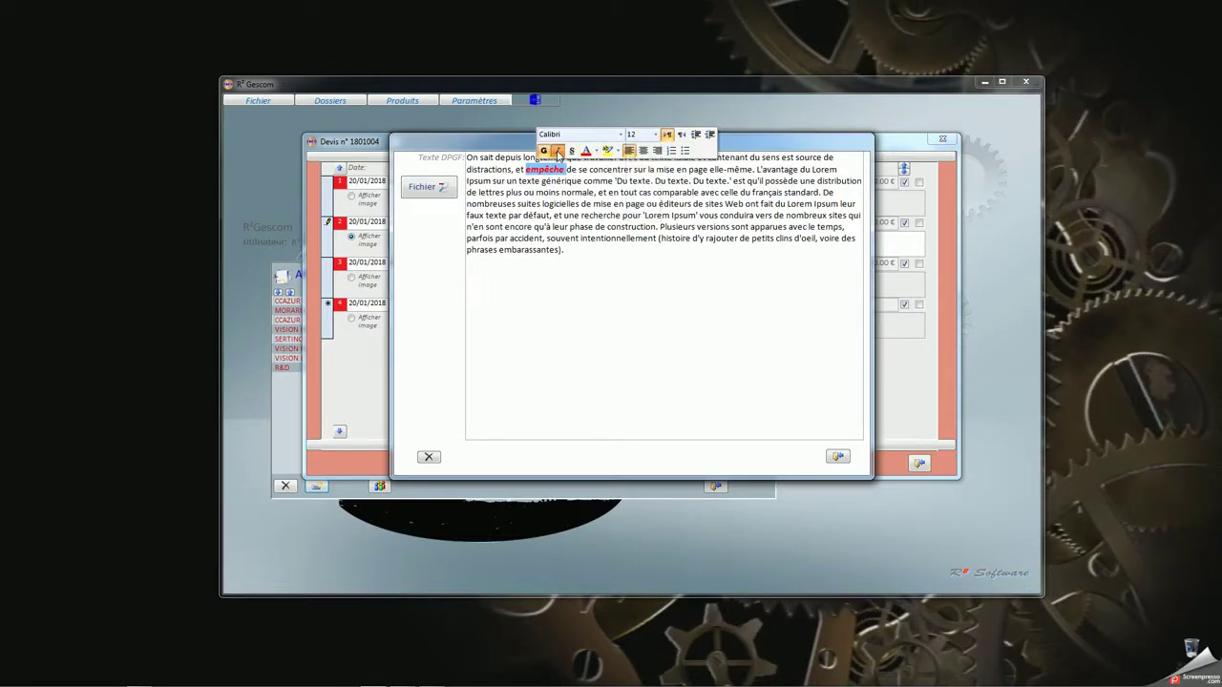
Underline the word 'construction' and save the DPGF text
double_click(630, 228)
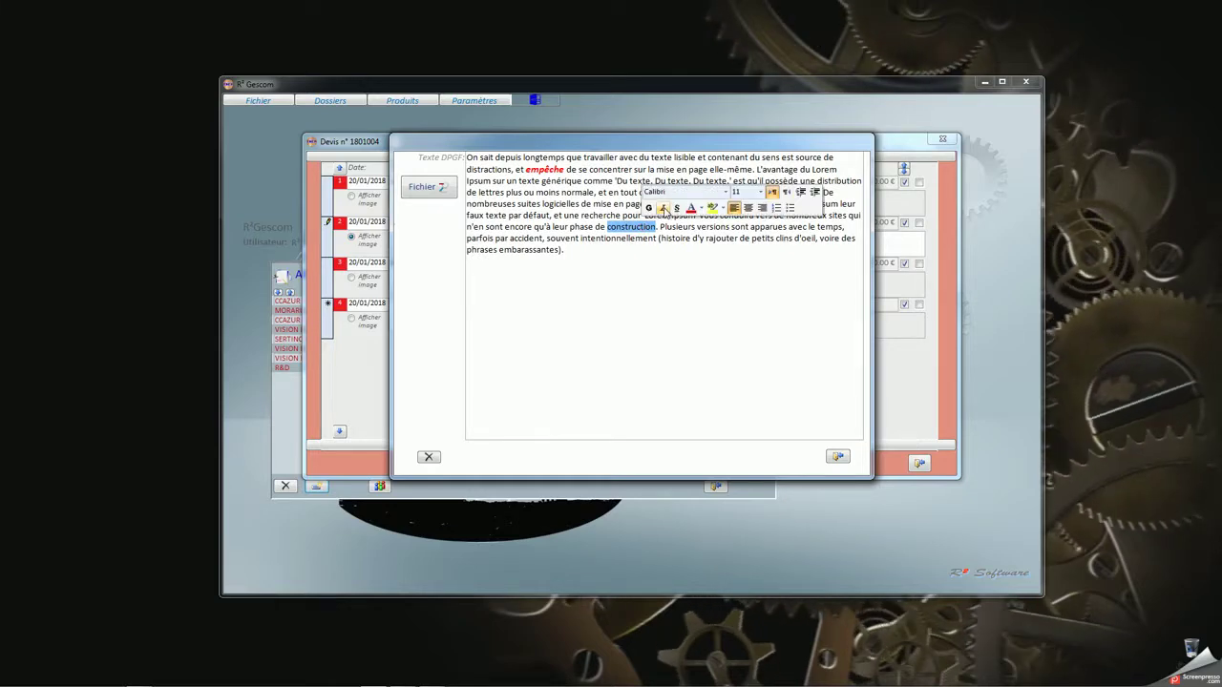
click(677, 208)
click(739, 338)
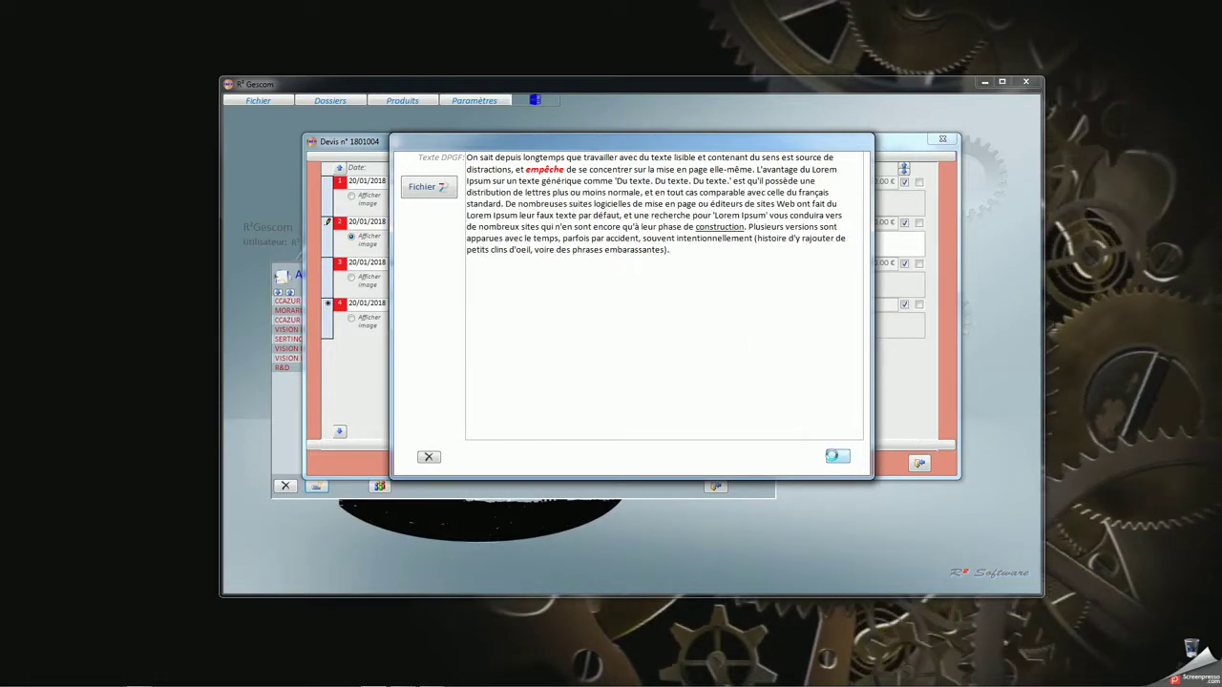
click(834, 455)
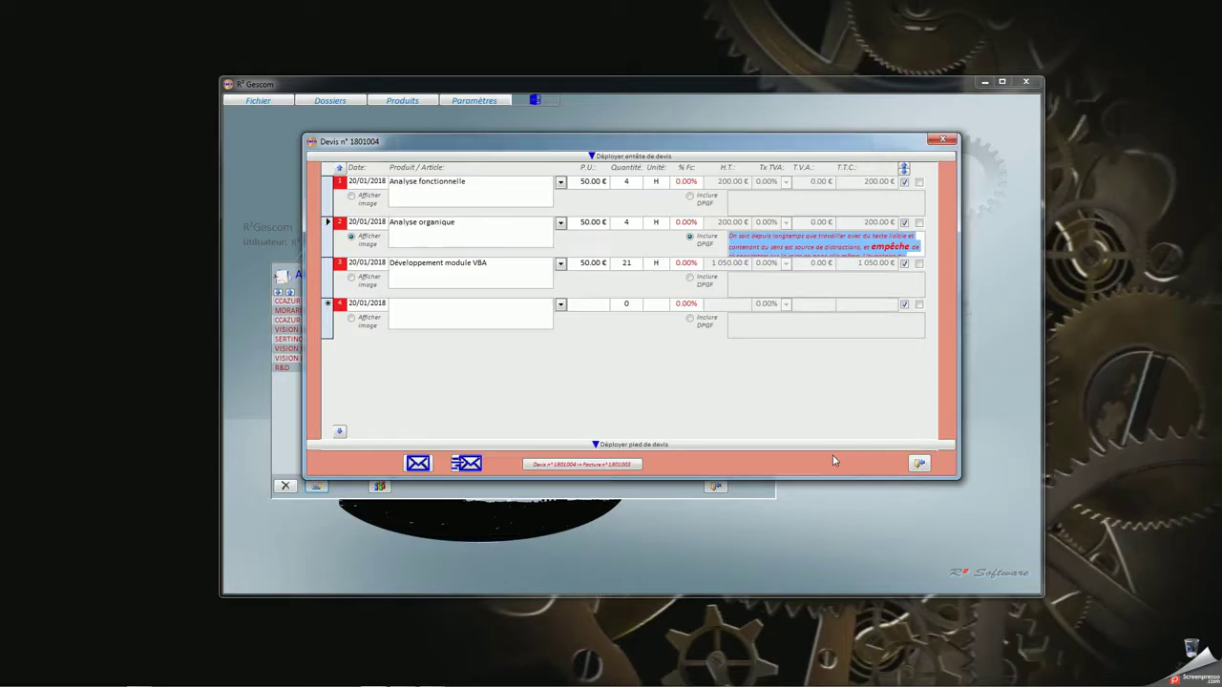
E-mail quote 1801004 with its DPGF text to the client, archiving it in the GED, and acknowledge 'Email envoyé'
click(417, 465)
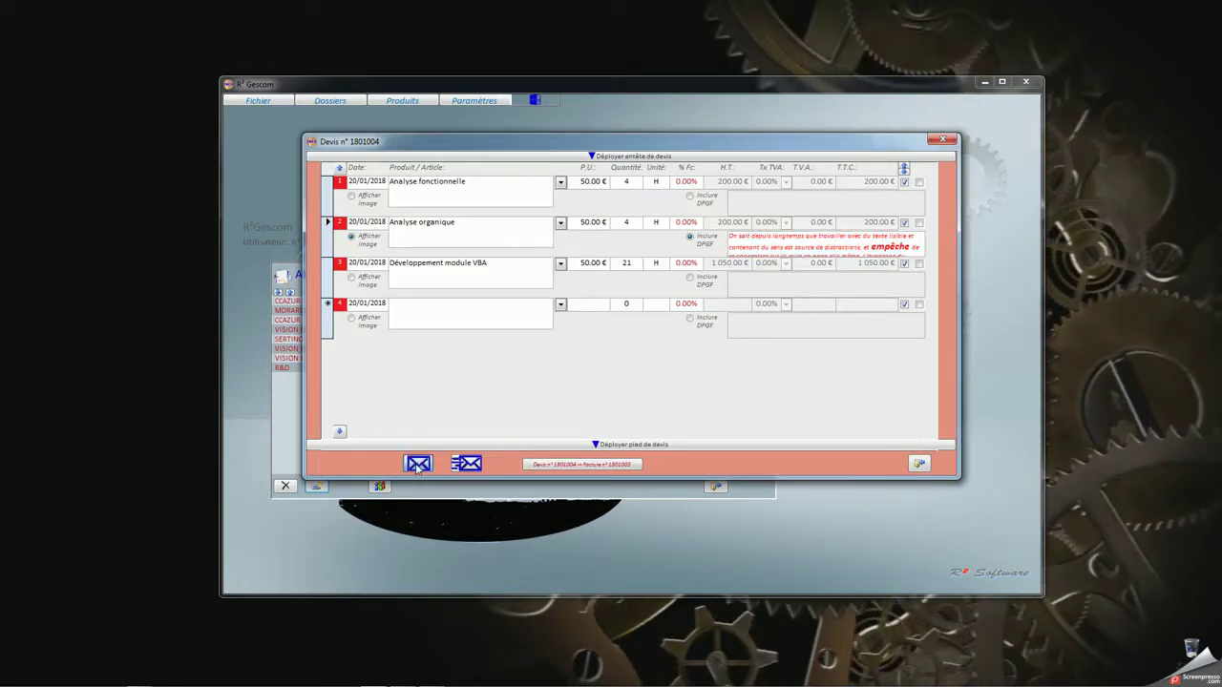
click(467, 463)
click(621, 396)
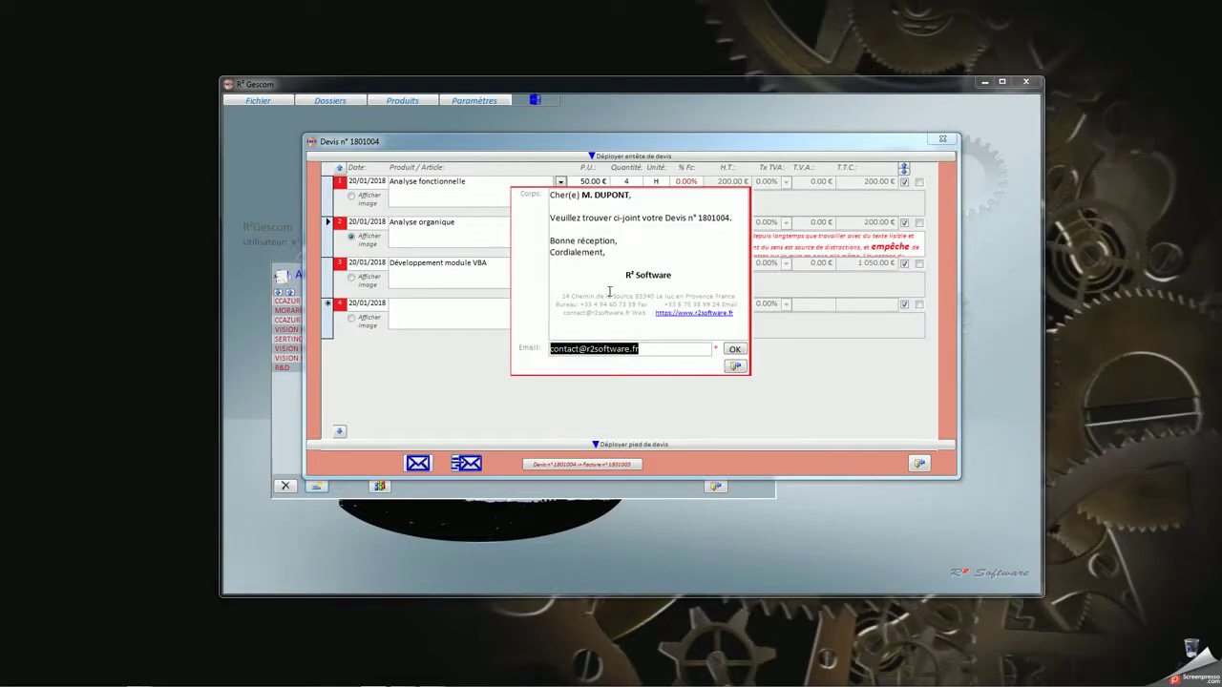
click(732, 350)
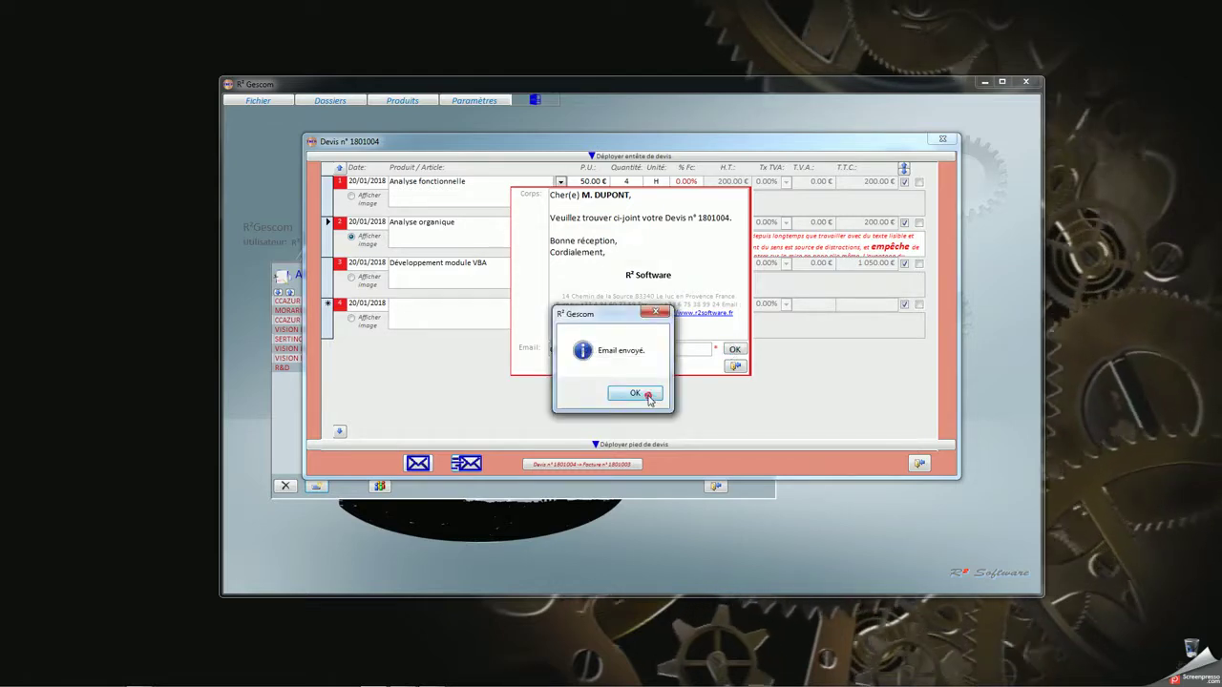
click(652, 396)
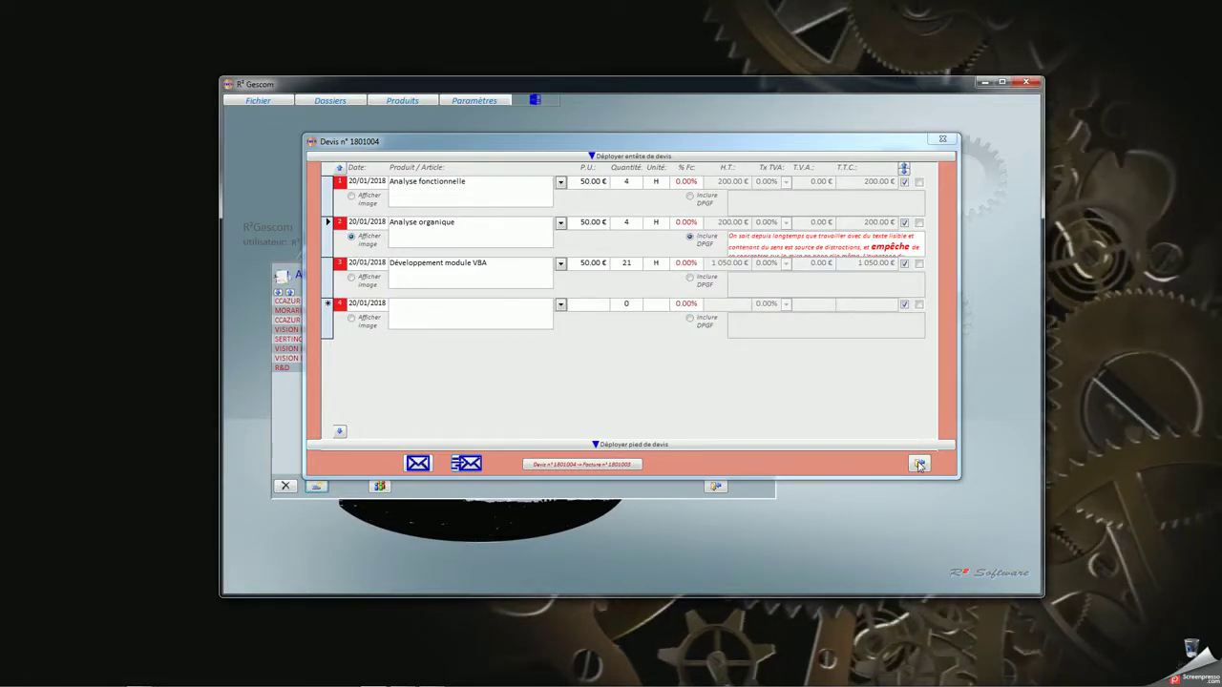
Close the quote and set the affaire to run from 22/01/2018 to 25/01/2018
click(919, 464)
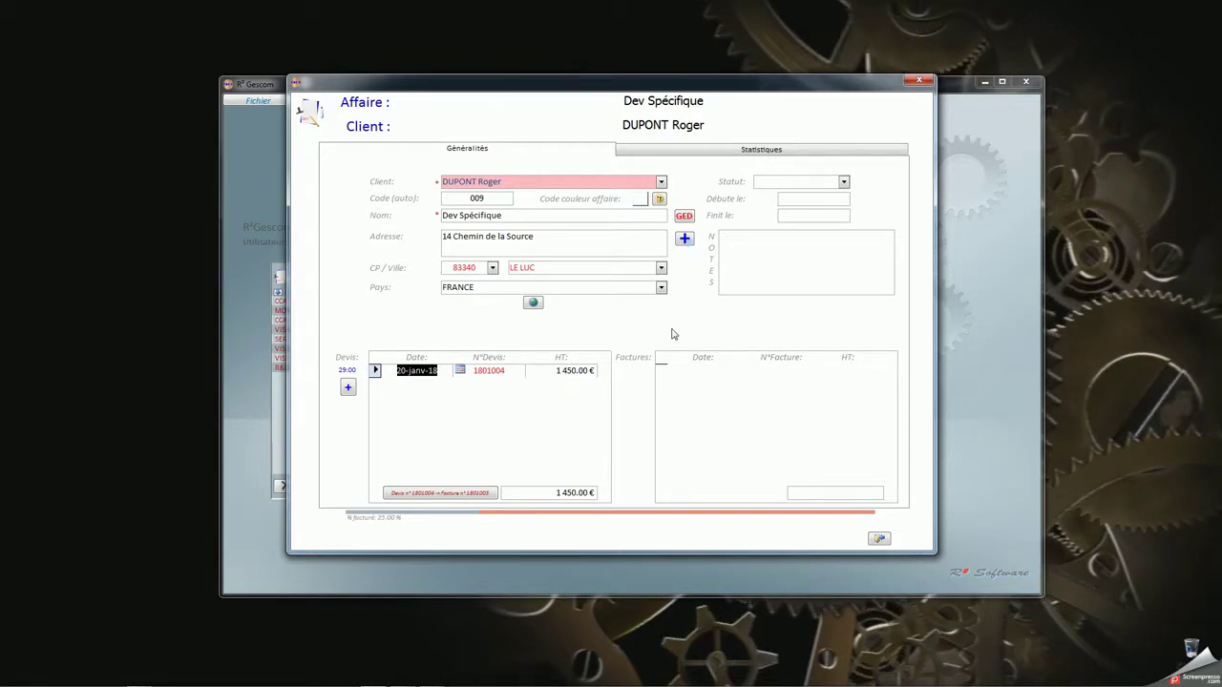
click(792, 199)
click(857, 197)
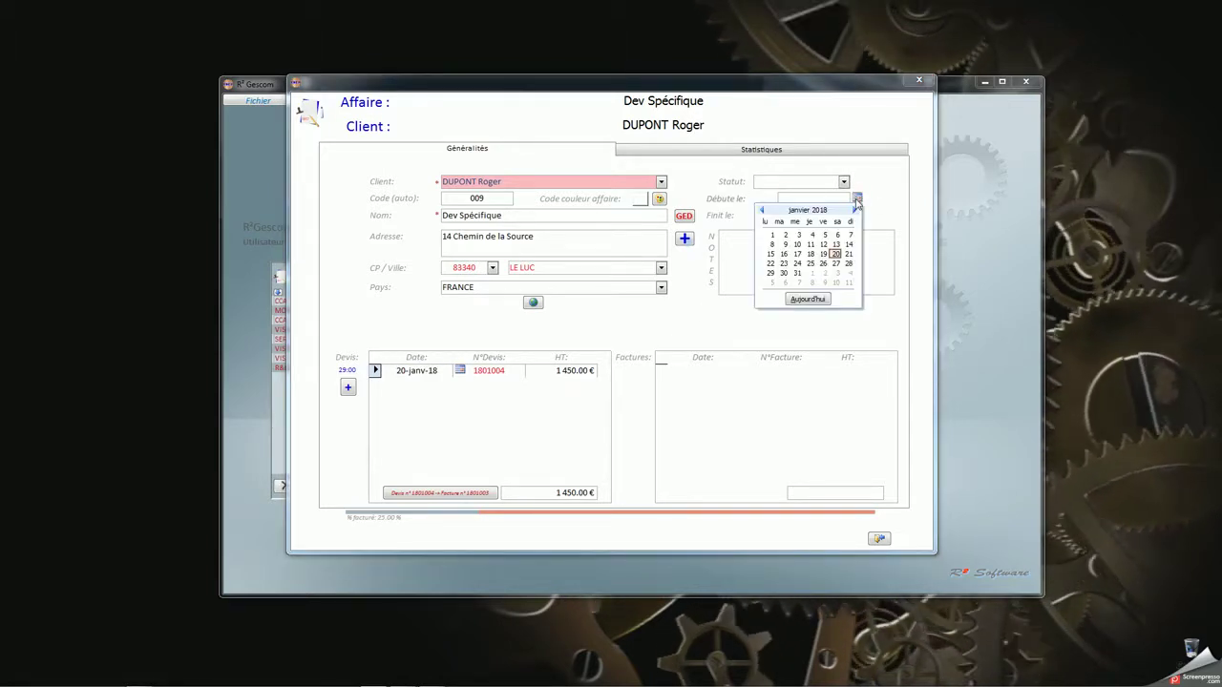
click(770, 264)
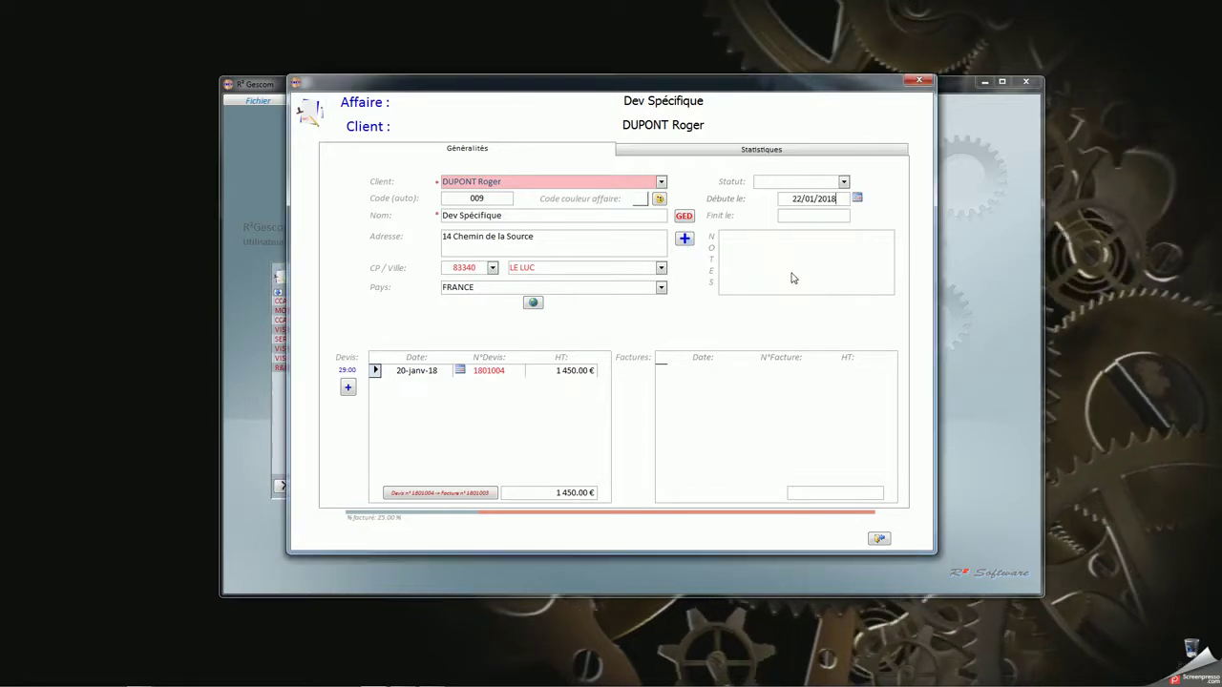
click(819, 217)
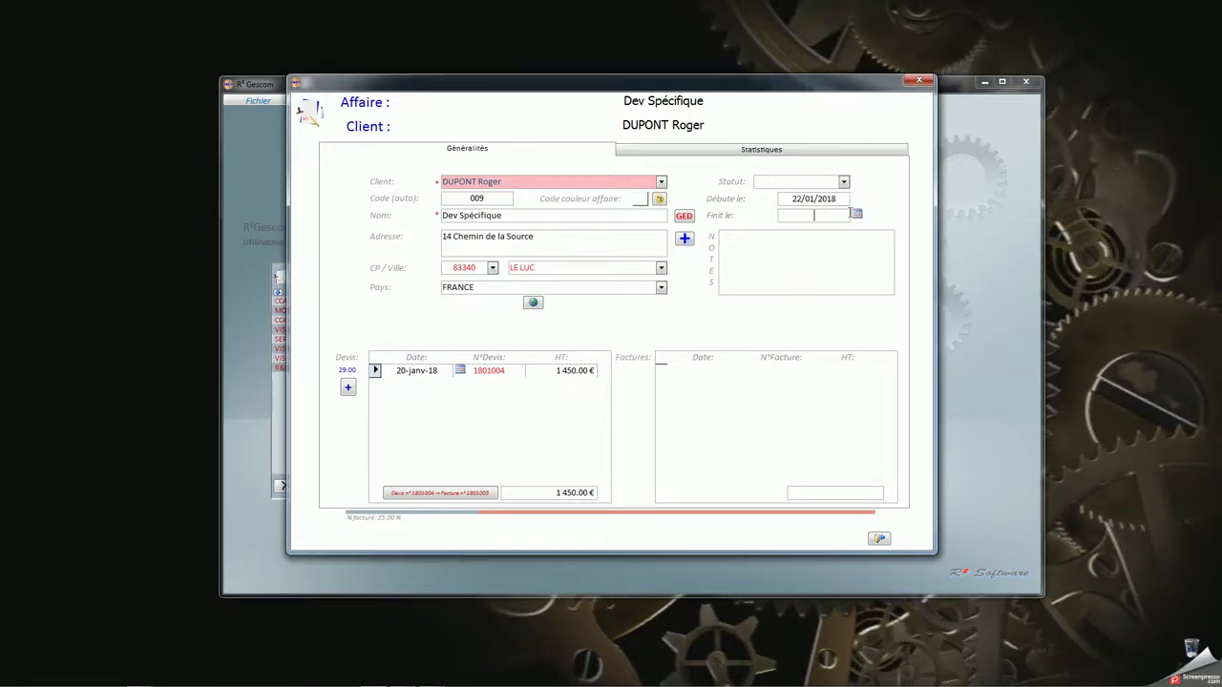
click(858, 215)
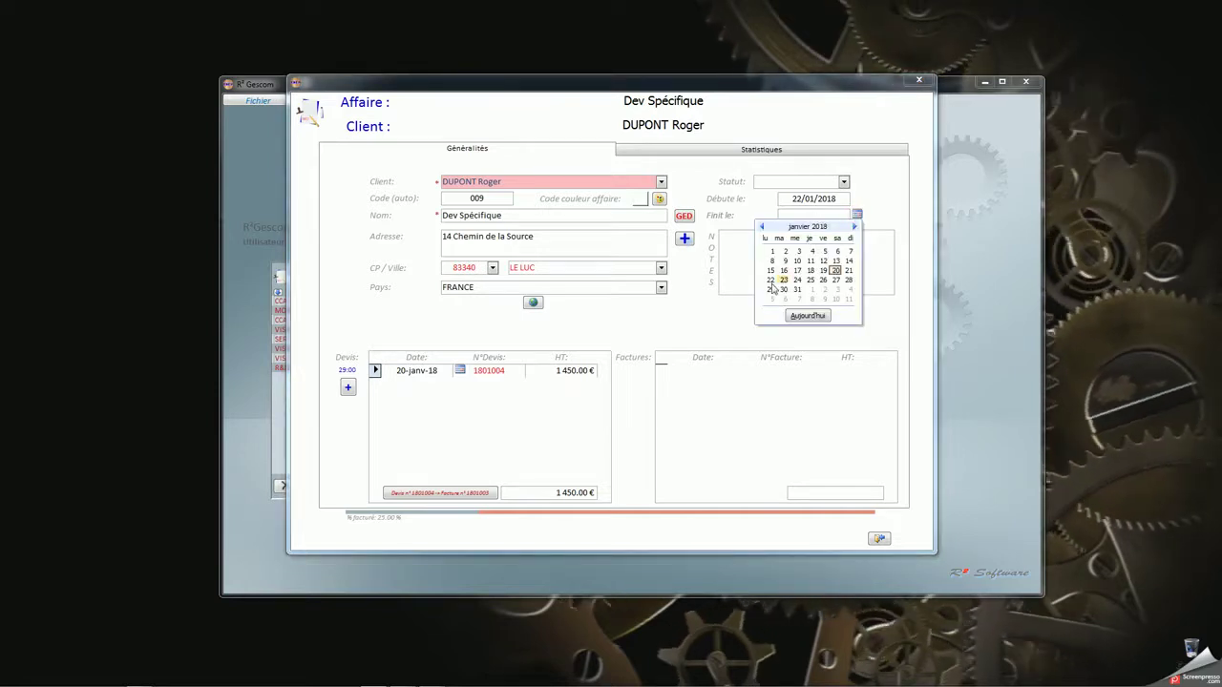
click(810, 280)
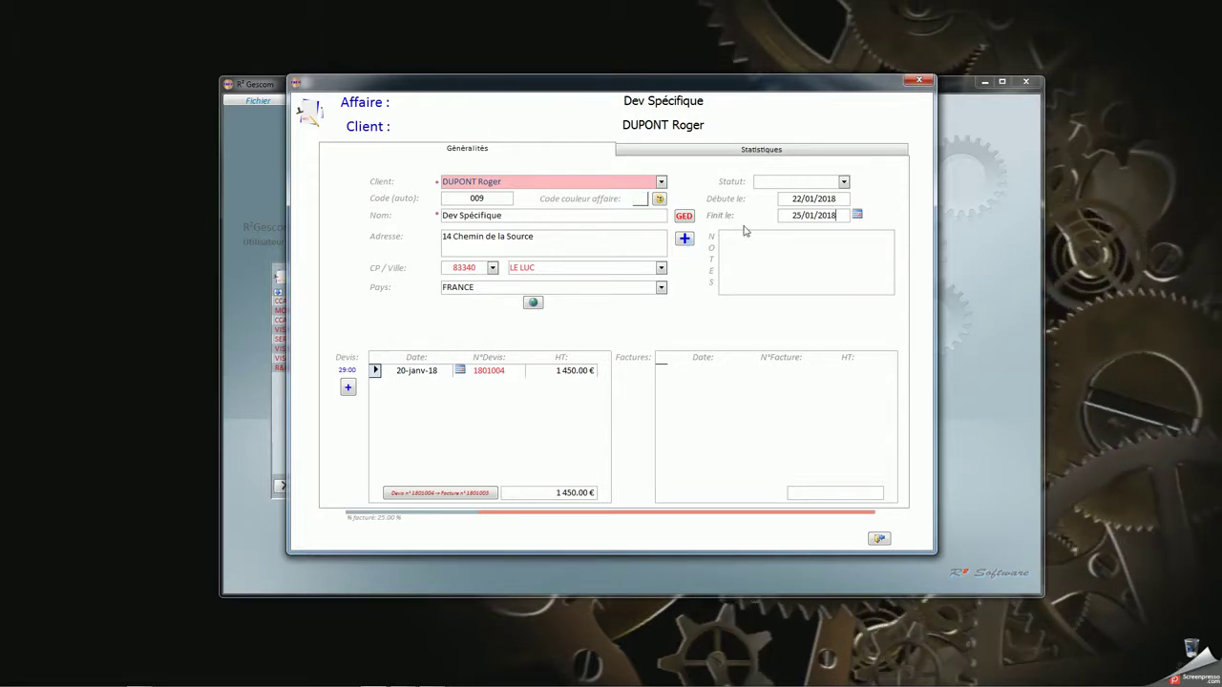
Set the affaire status to Devis accepté and save and close the form
click(844, 182)
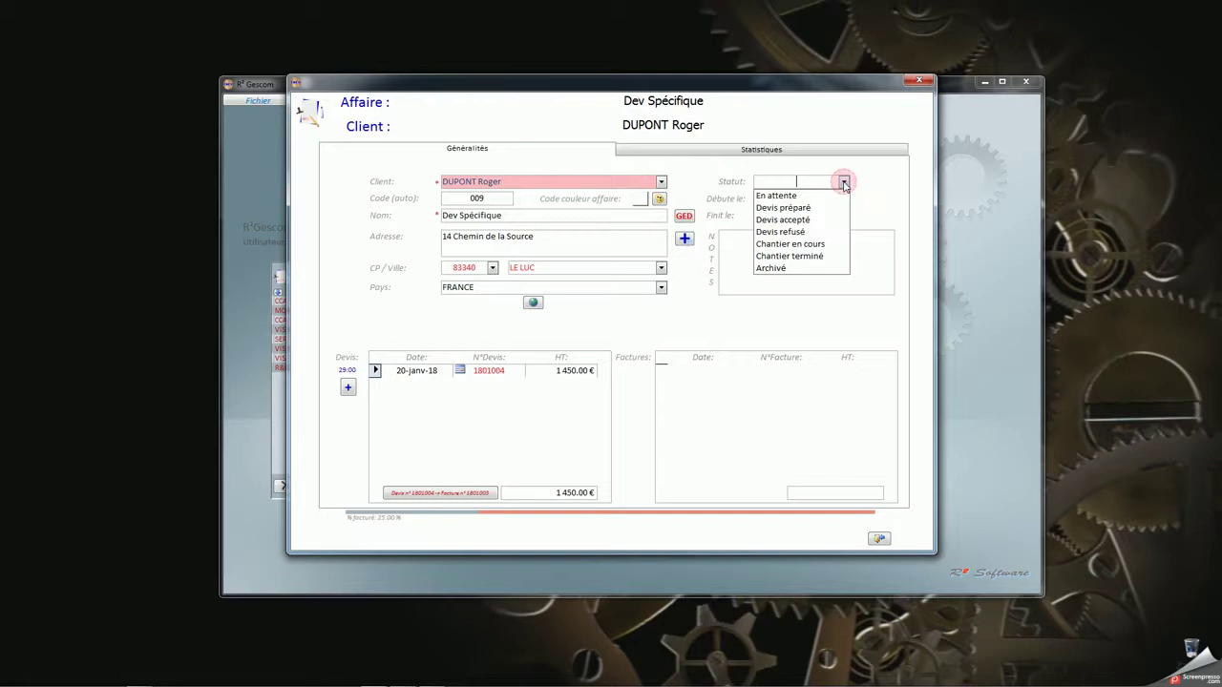
click(790, 221)
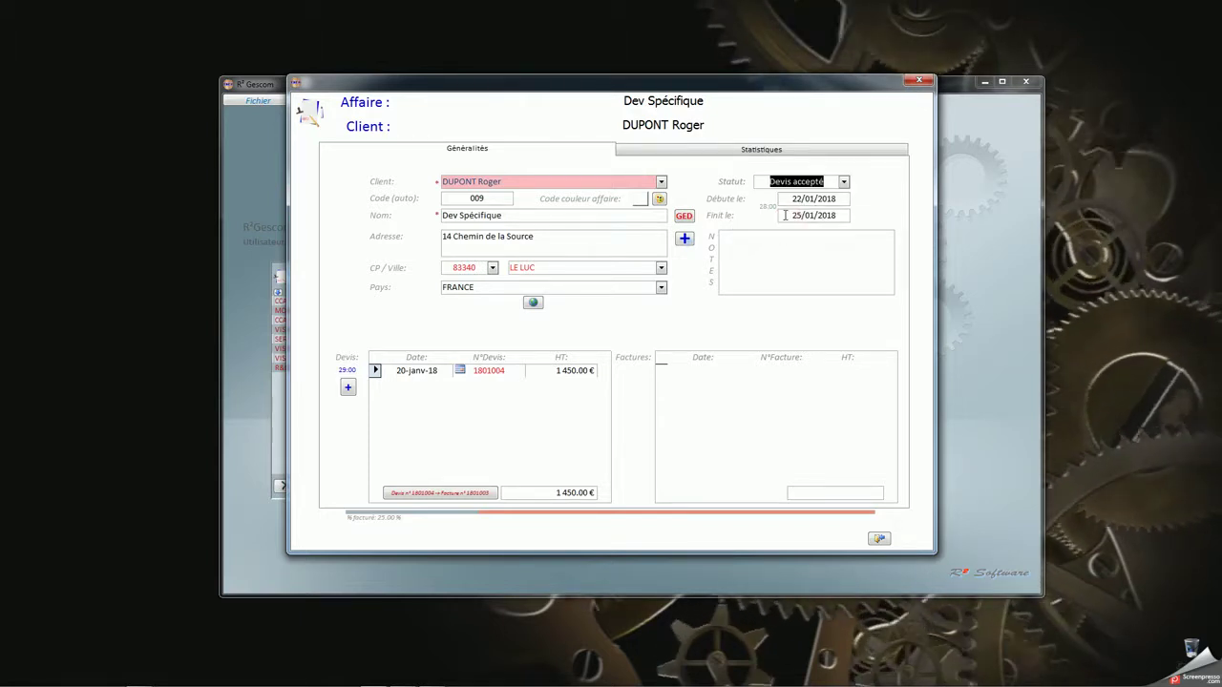
click(784, 216)
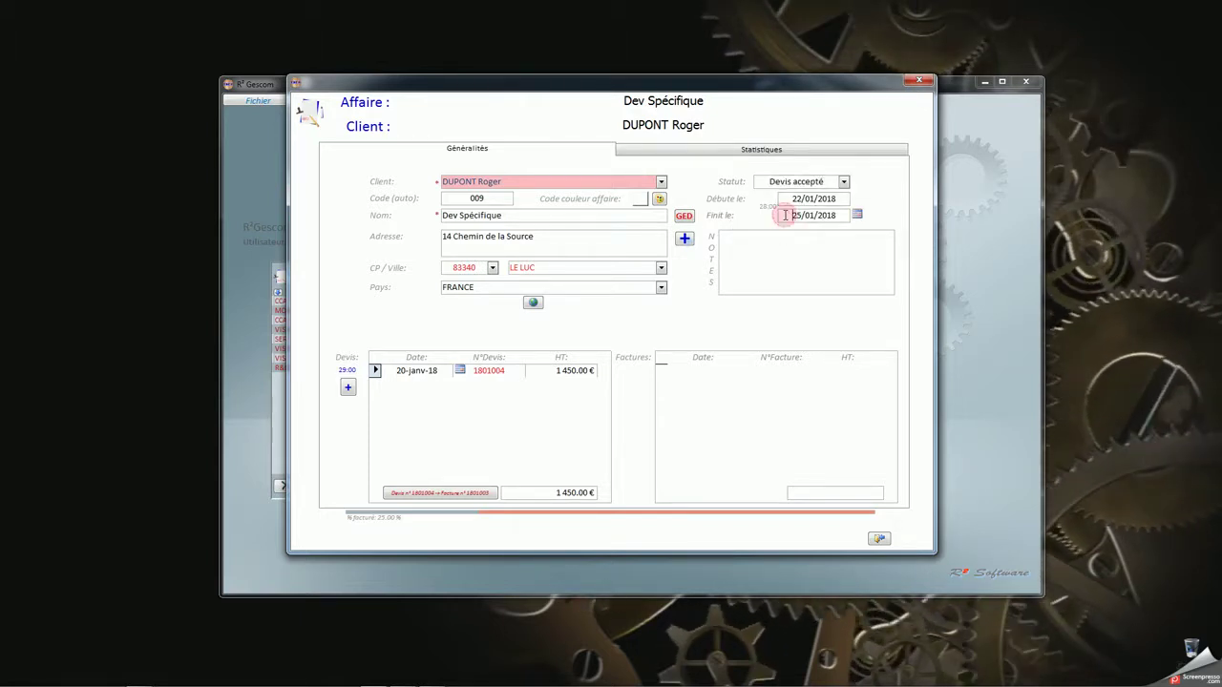
click(878, 539)
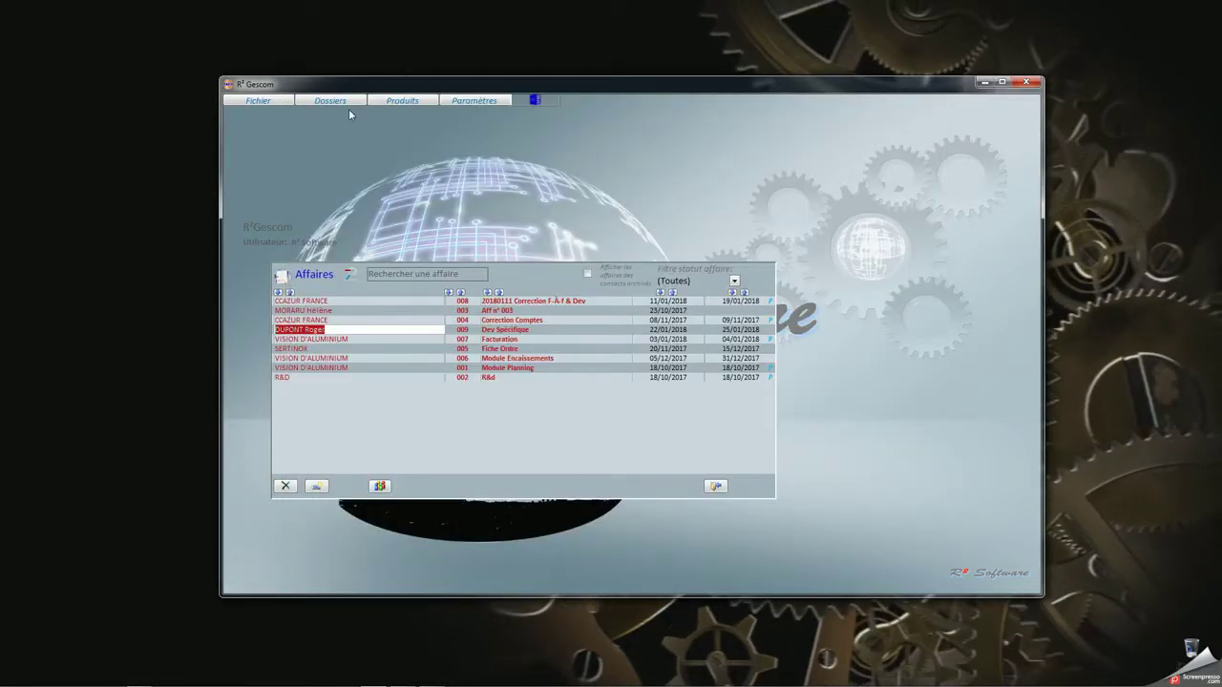
Reopen the Dev Spécifique affaire from Dossiers > Devis and start its planning assistant
click(345, 103)
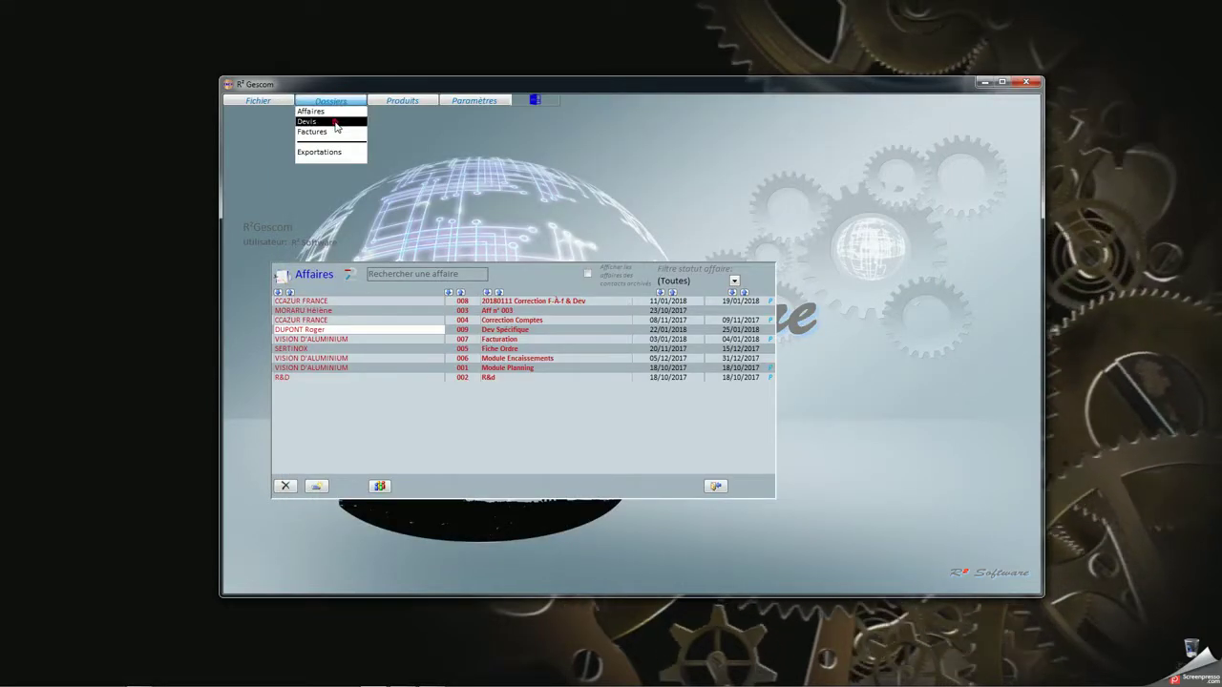
click(334, 120)
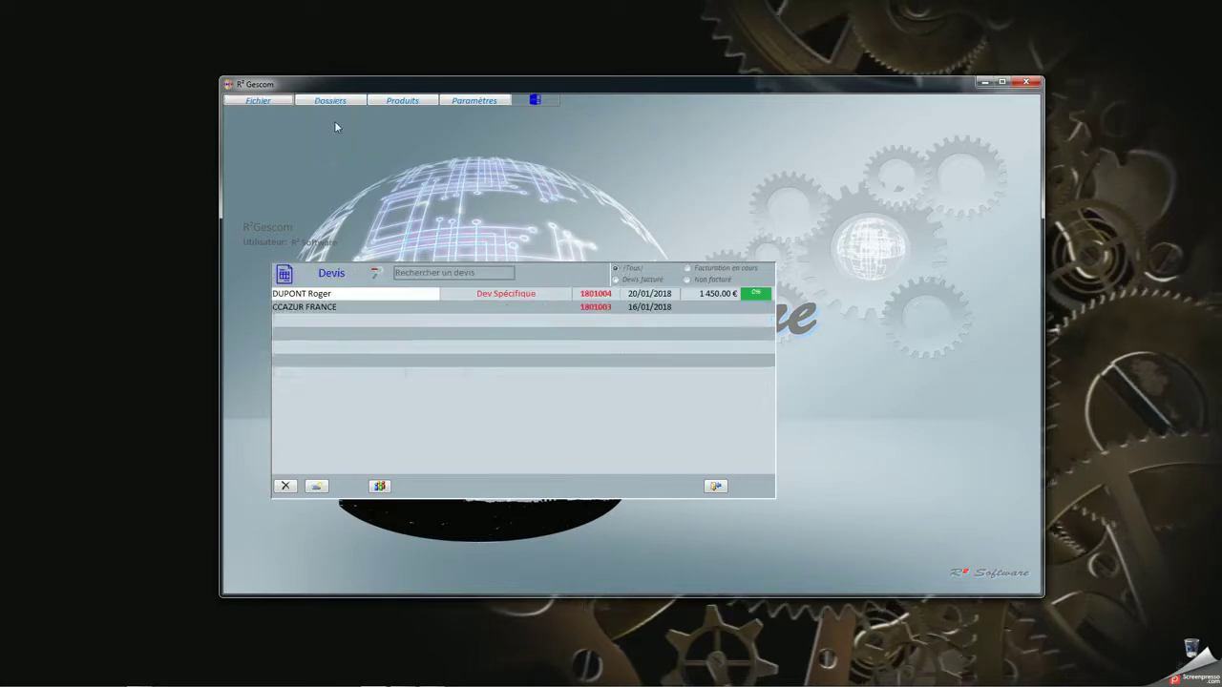
click(501, 294)
double_click(501, 294)
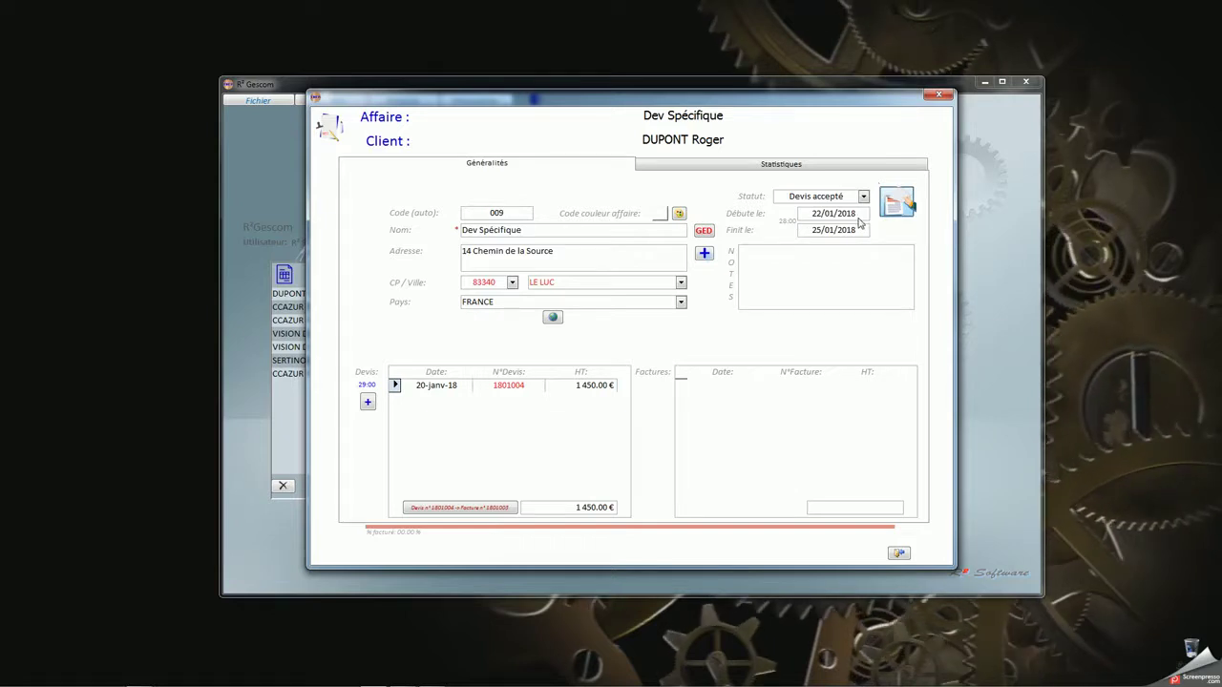
click(892, 205)
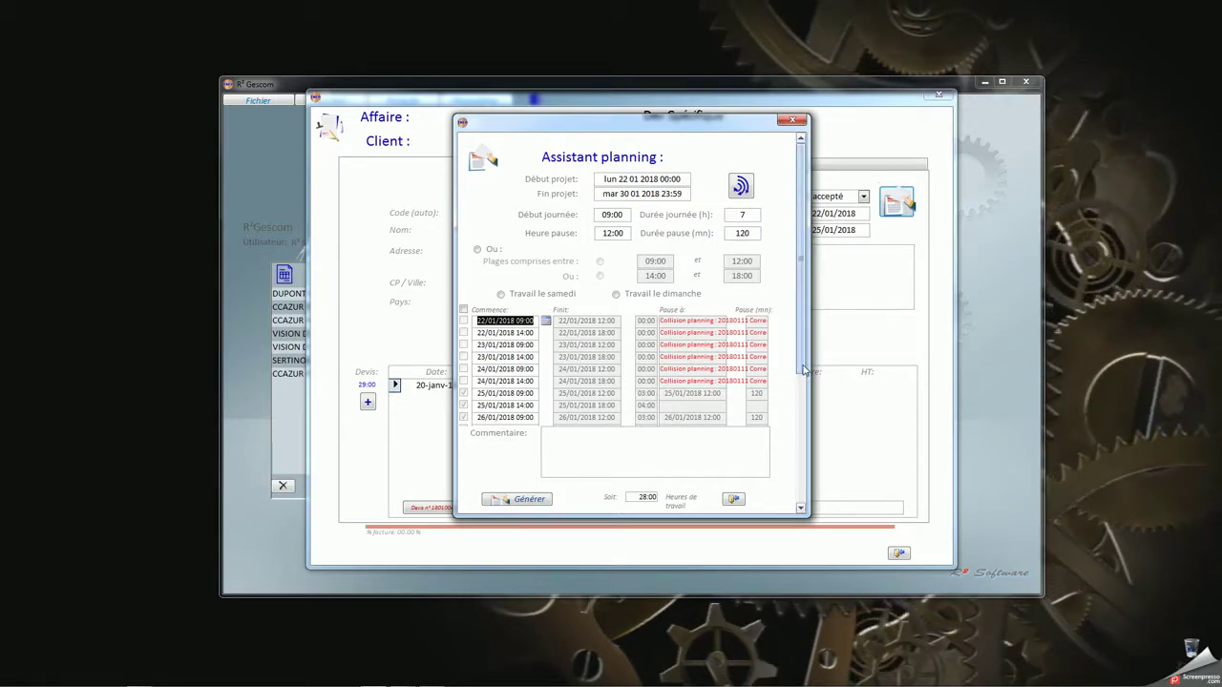
Generate the Dev Spécifique schedule and review it on 25, 26, 29 and 30 January in Planning mensuel
drag(804, 370, 803, 473)
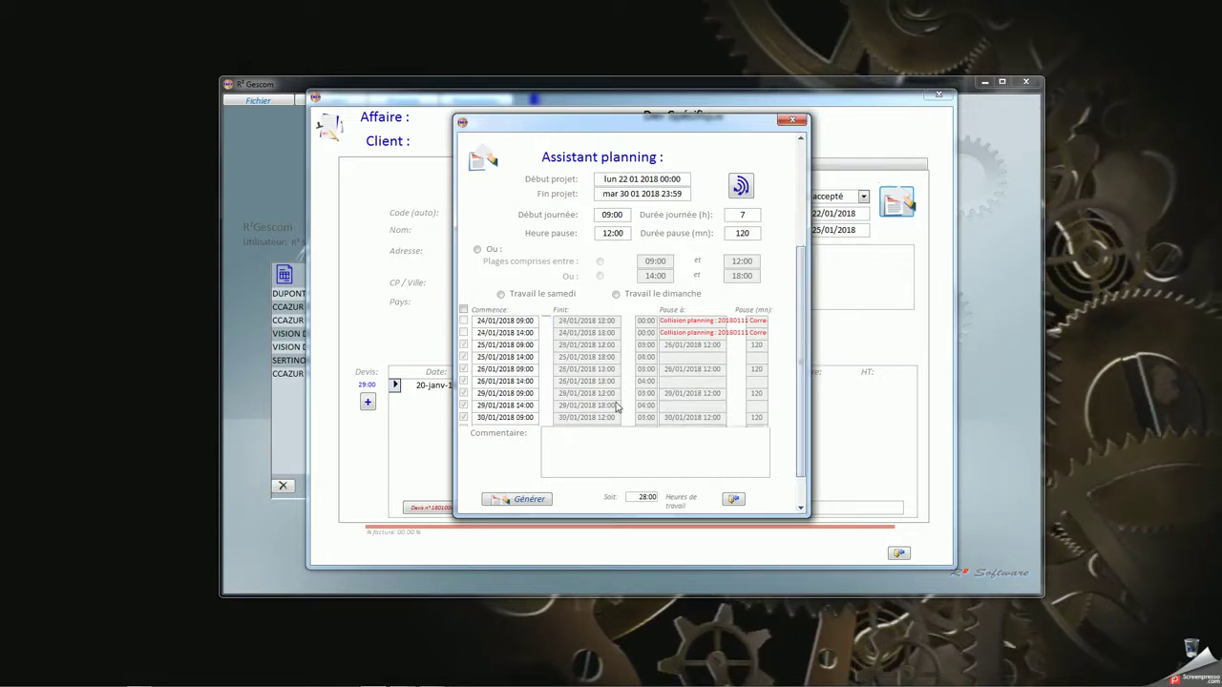
scroll(617, 406, down, 2)
scroll(478, 386, up, 3)
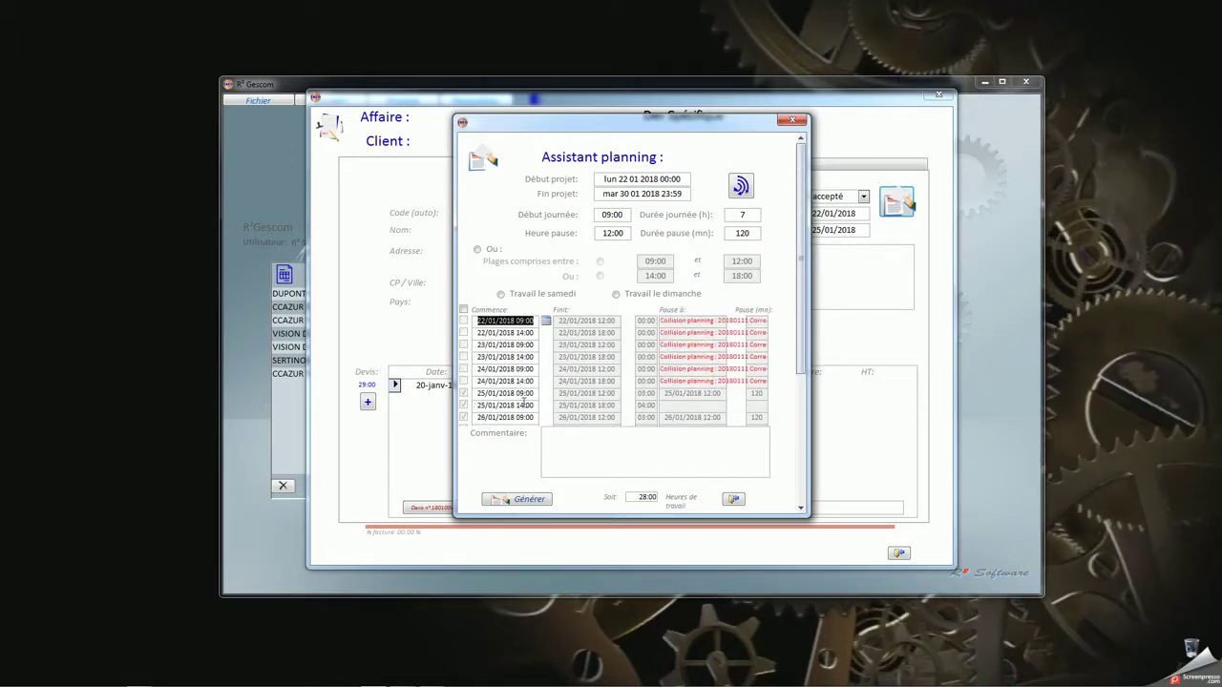
click(528, 500)
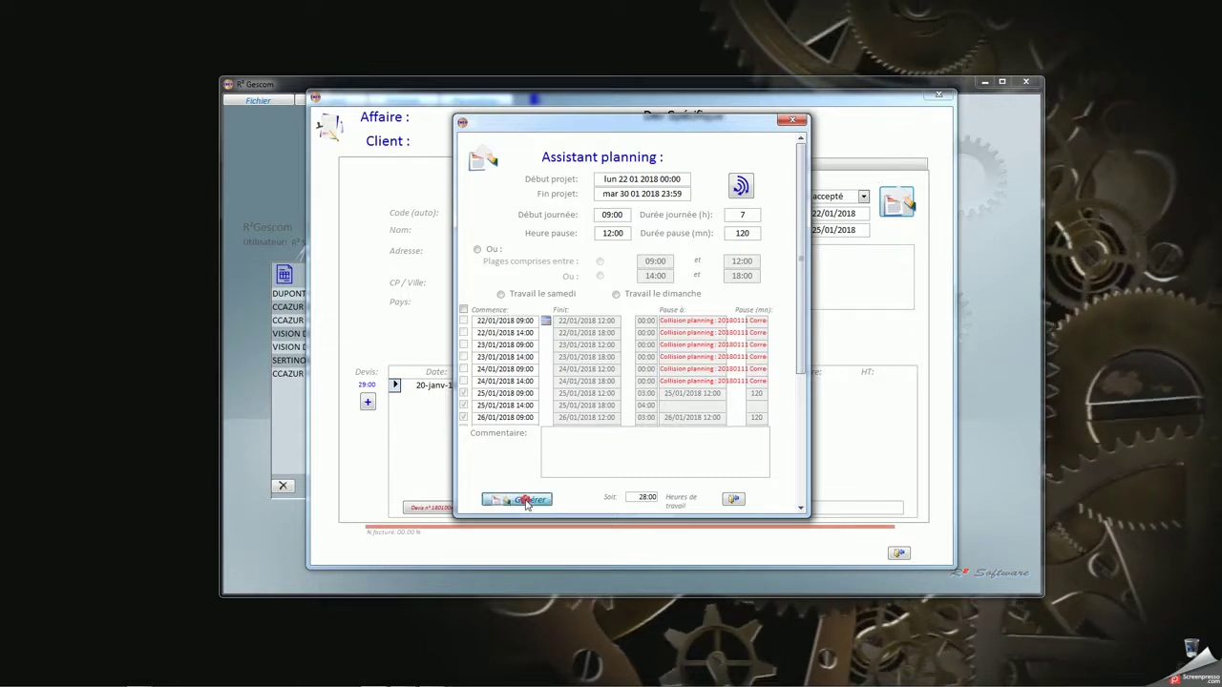
click(614, 394)
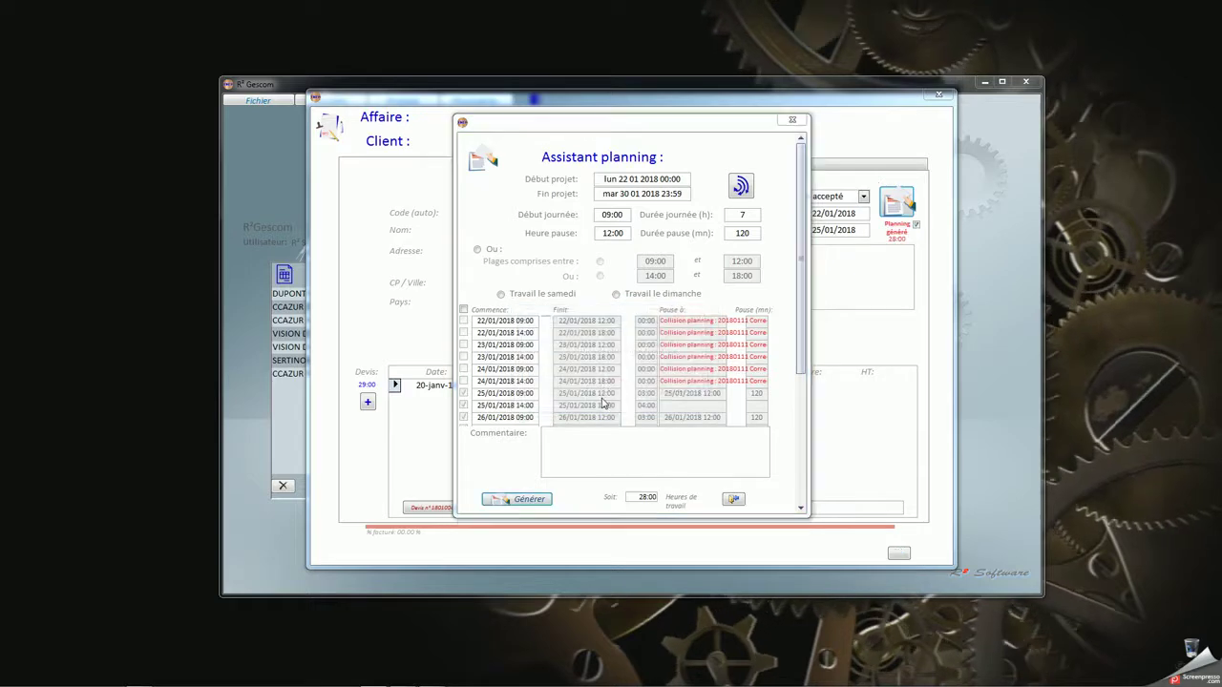
click(604, 398)
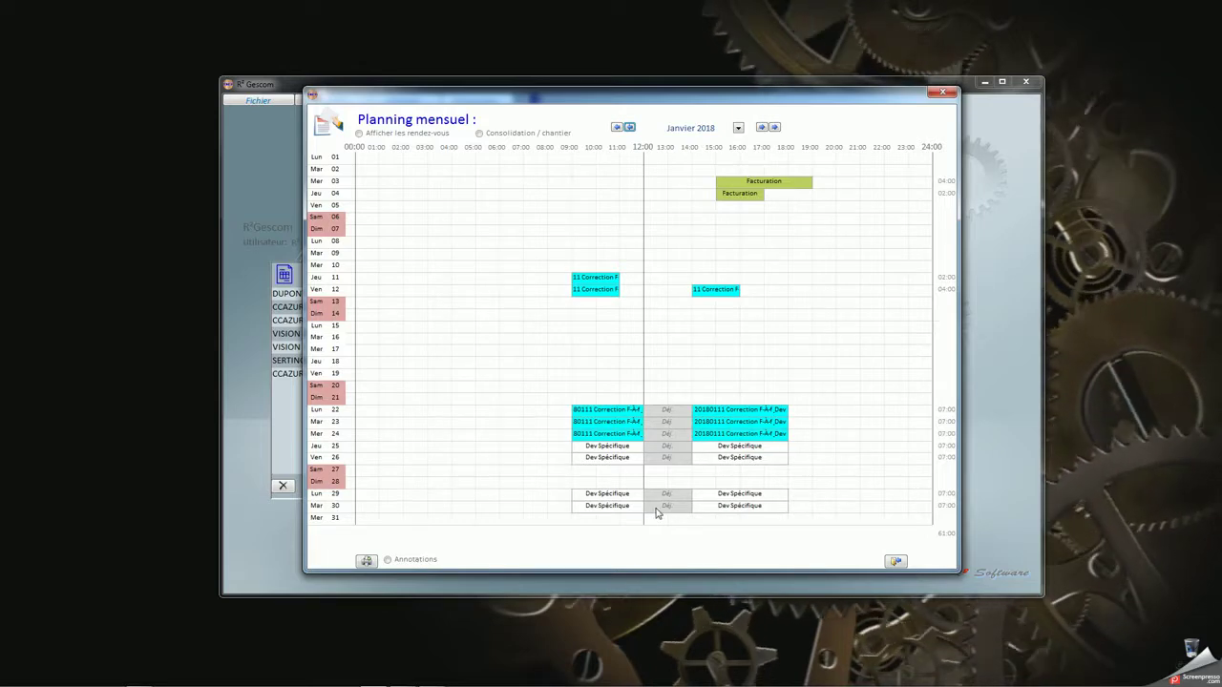
click(896, 561)
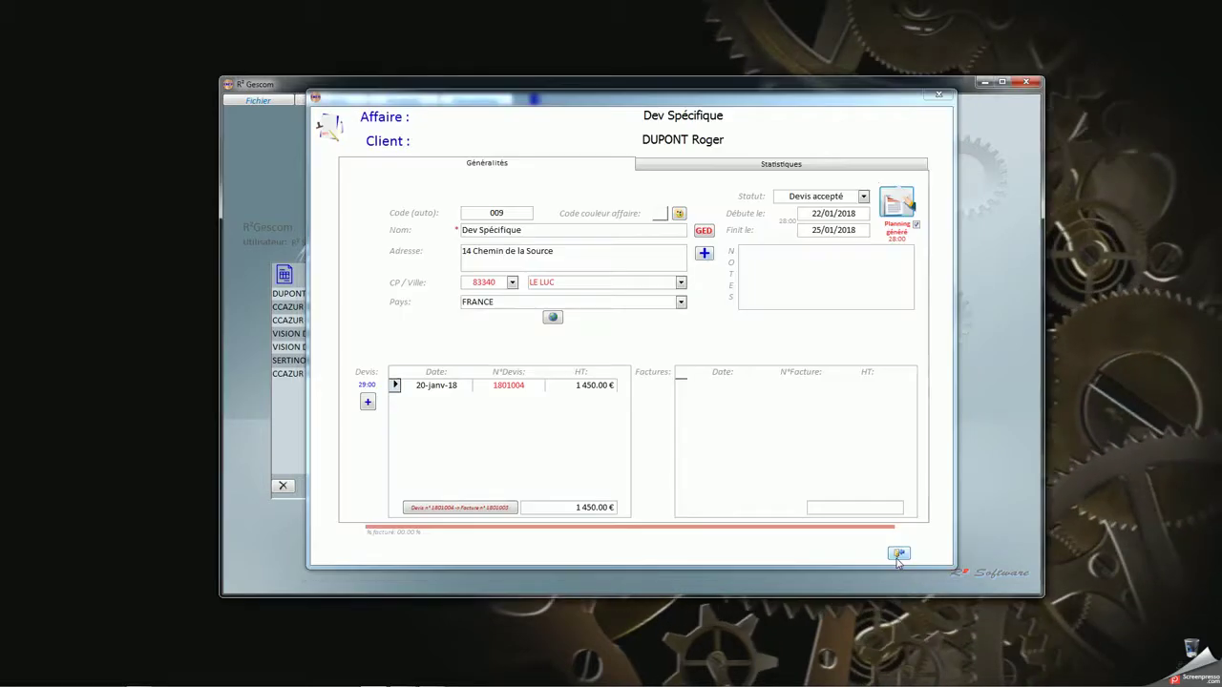
Set the affaire's Code couleur to pink, then reopen it in the monthly planning
click(678, 214)
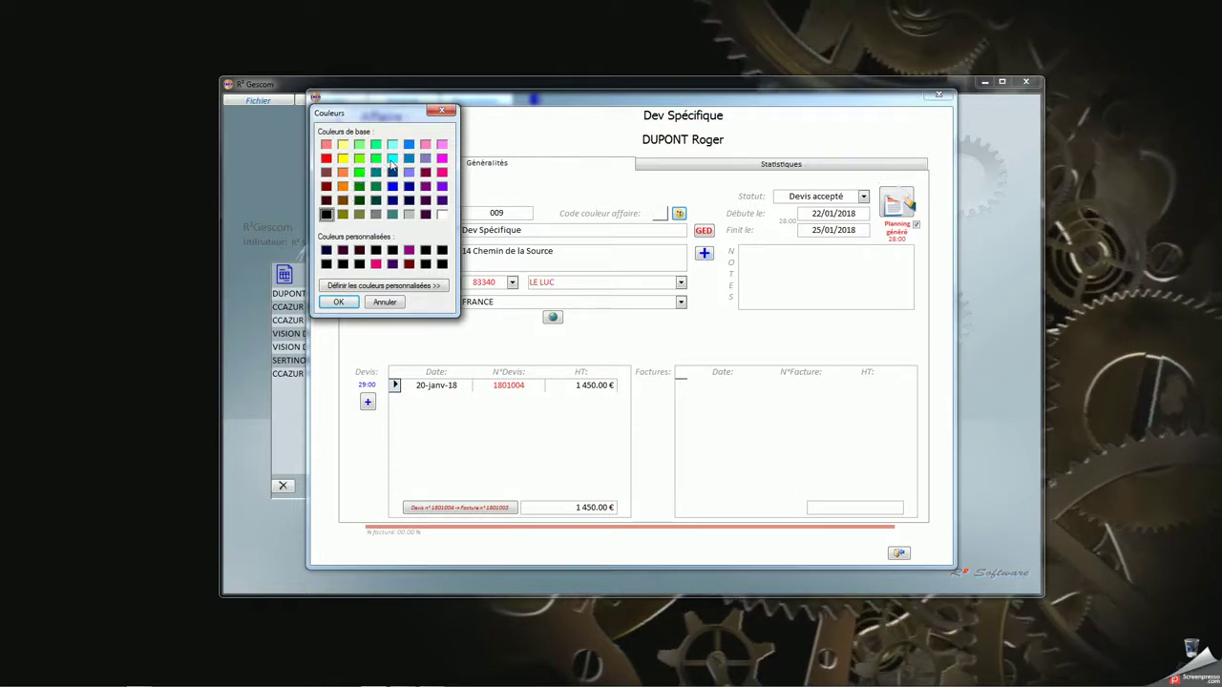
click(390, 160)
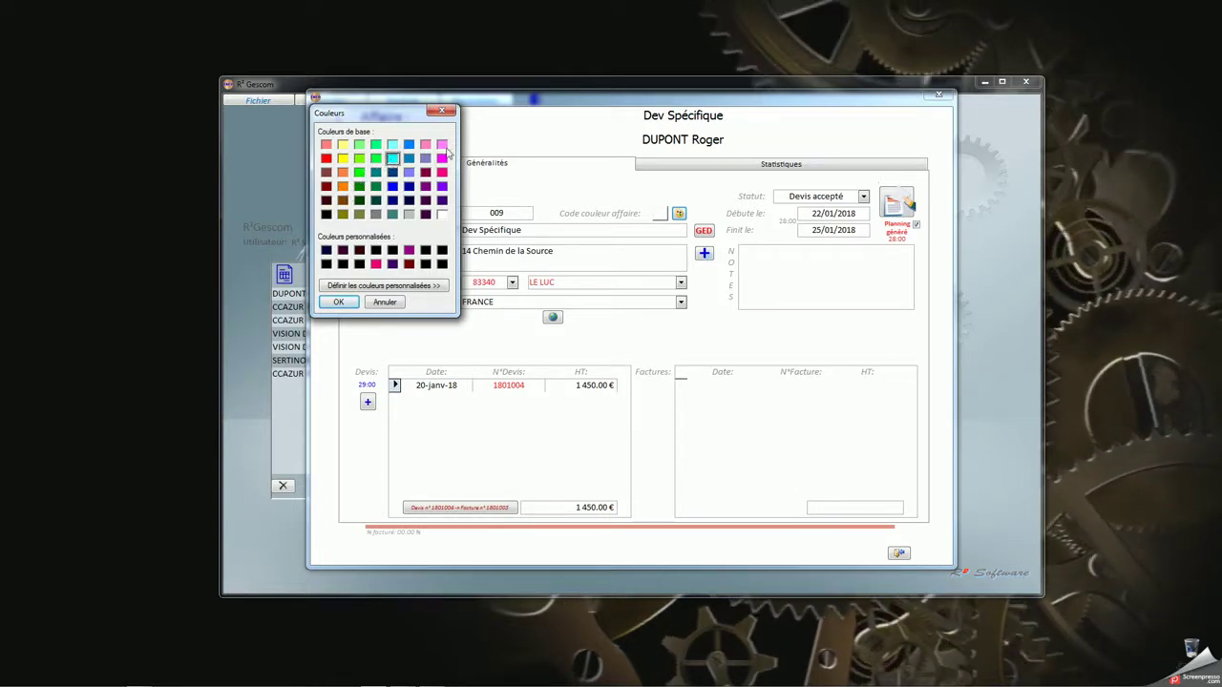
click(442, 145)
click(337, 302)
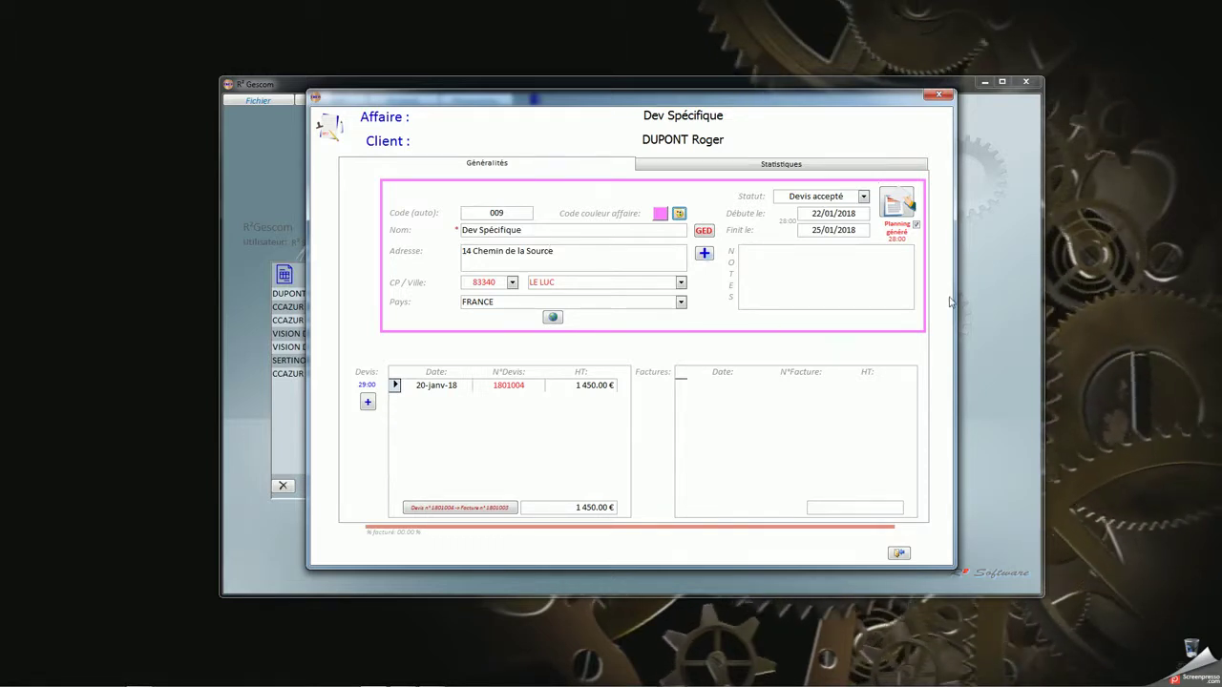
click(893, 205)
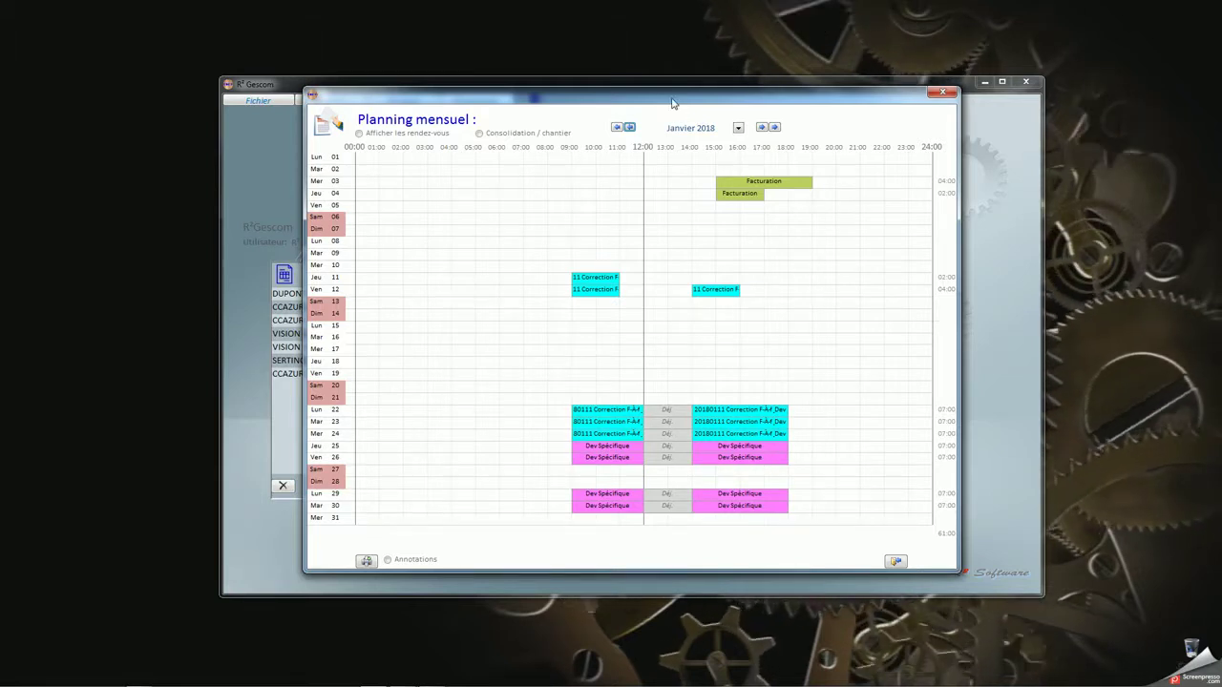
Turn on 'Afficher les rendez-vous' and 'Consolidation / chantier' in the Janvier 2018 planning
drag(673, 100, 667, 68)
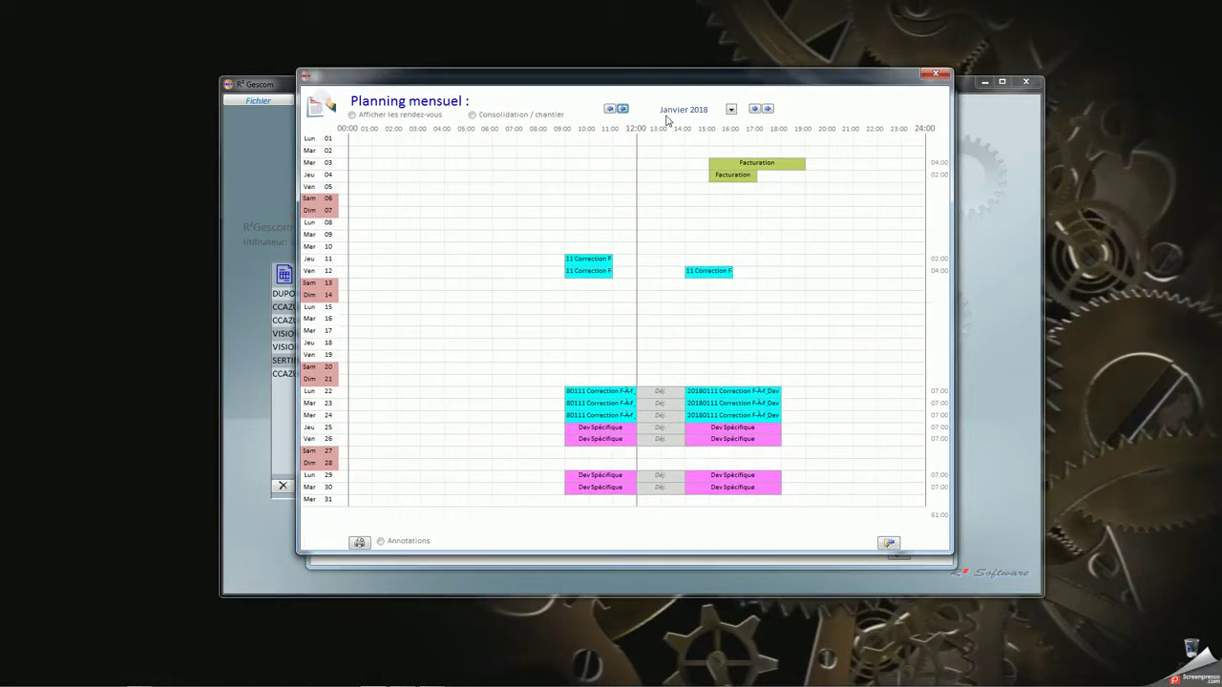
click(379, 115)
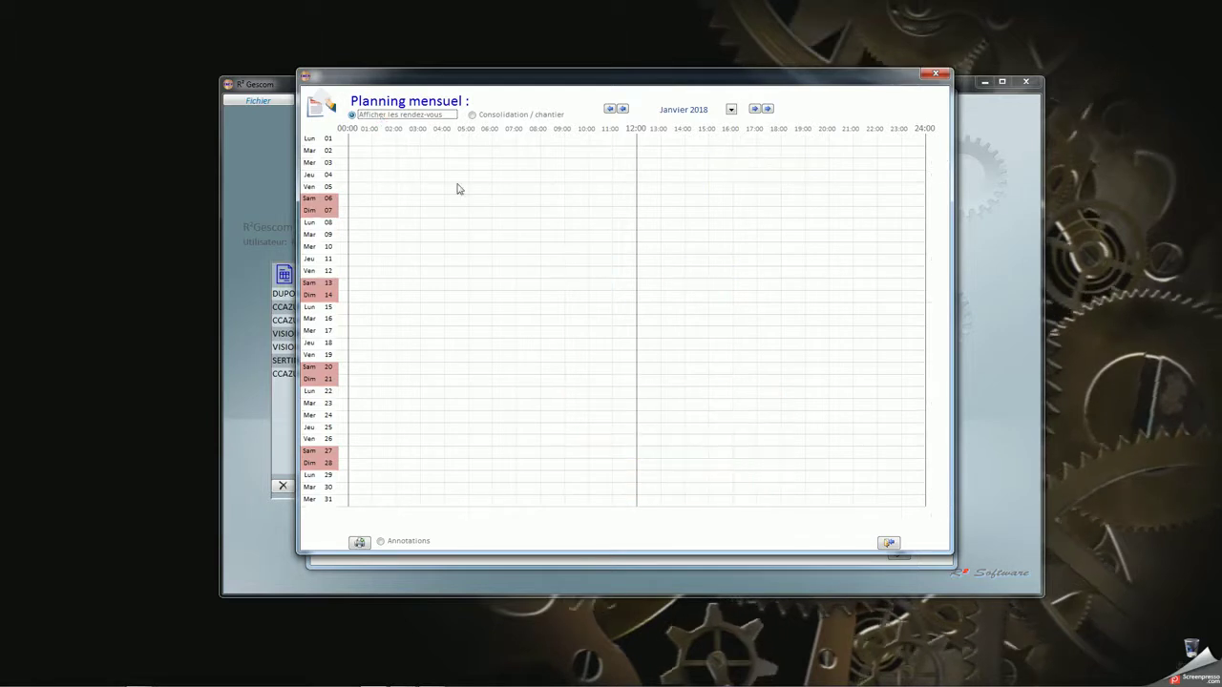
click(472, 116)
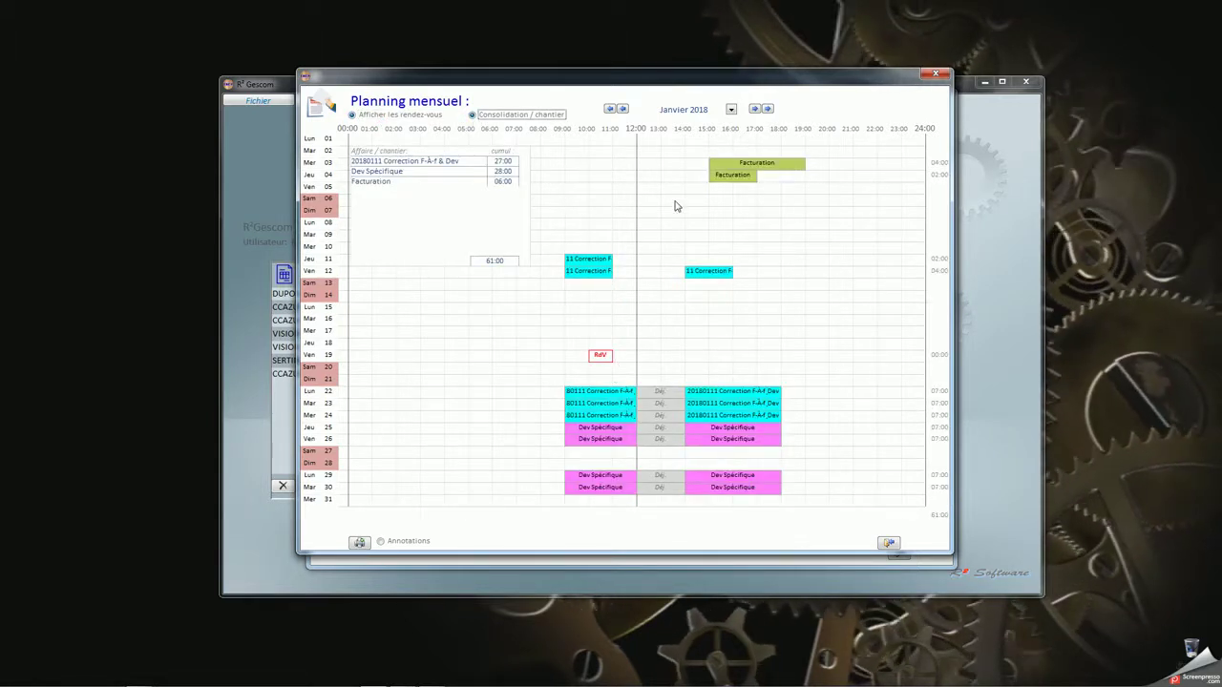